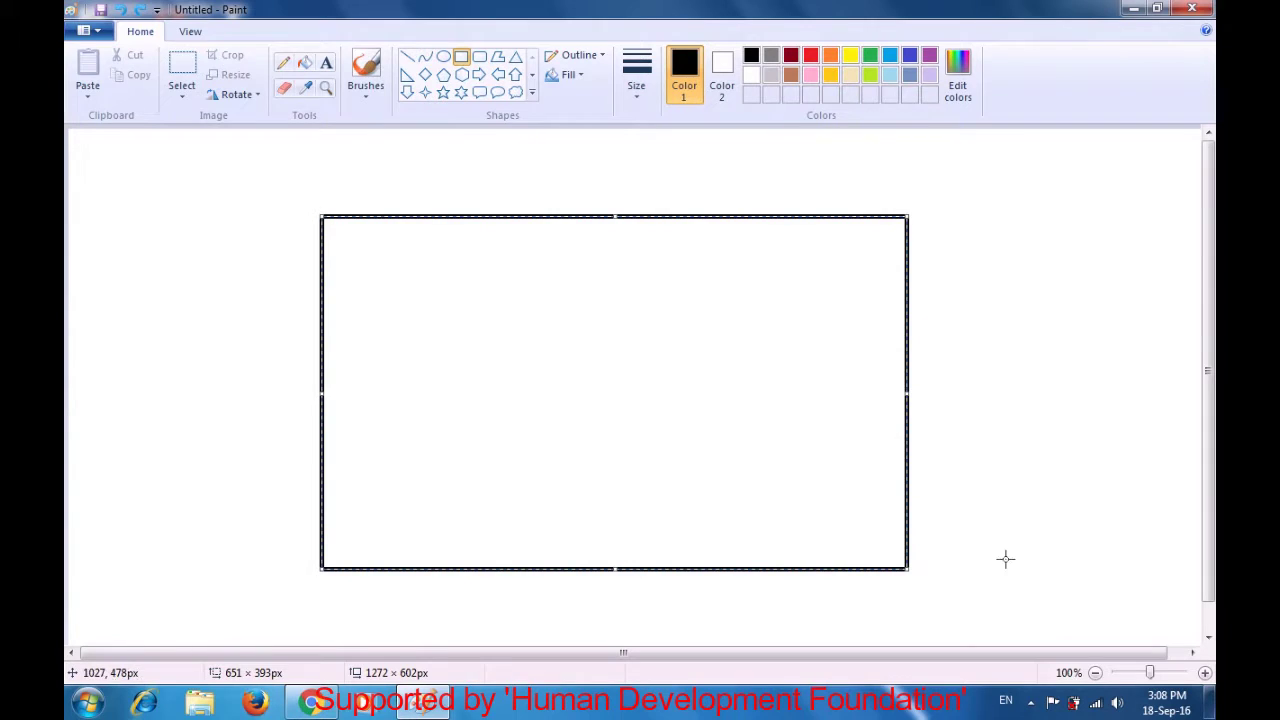
- Draw a wavy black curve about 650 px wide across the lower part of the rectangle, bending up on the left and down on the right
click(1006, 559)
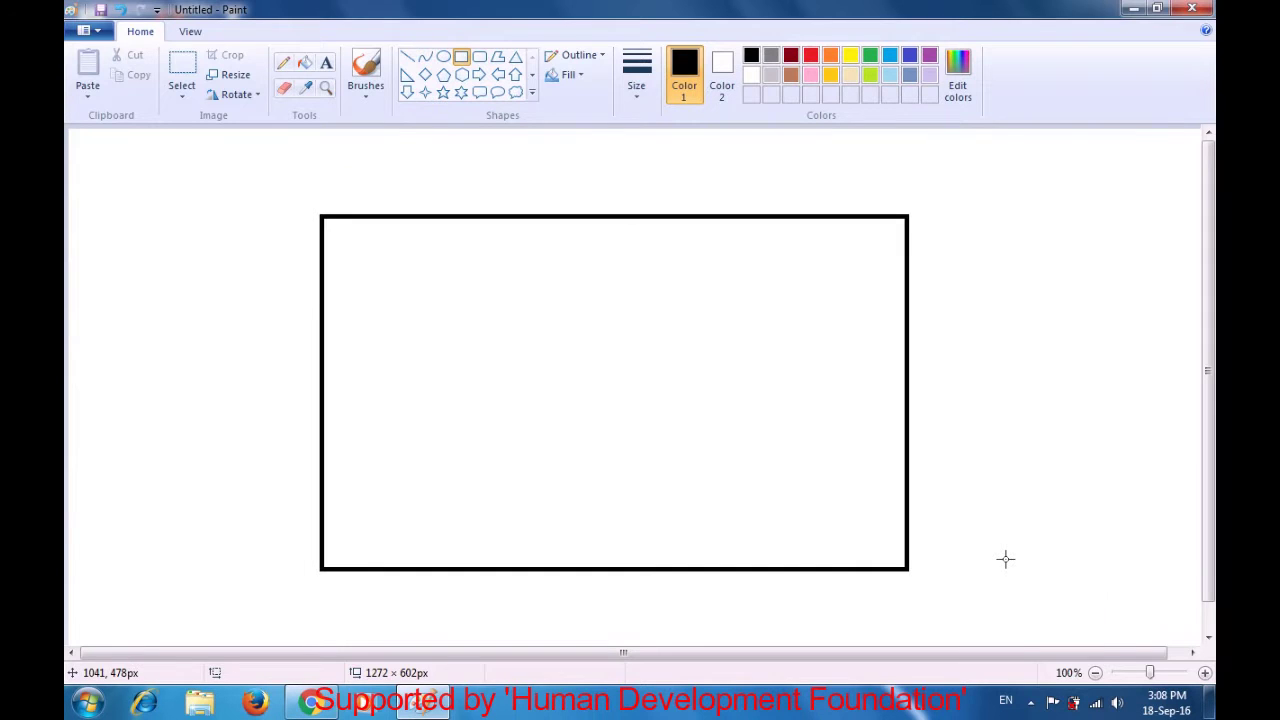
click(426, 60)
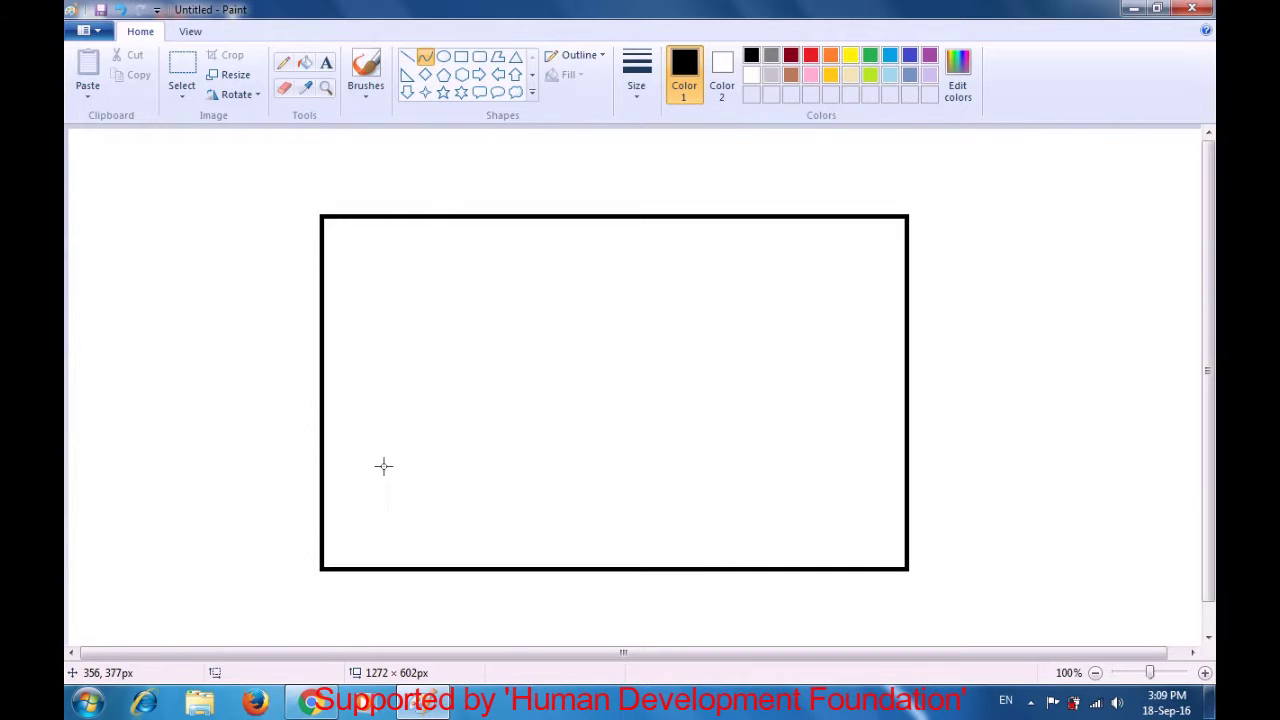
mouse_move(325, 476)
mouse_down()
mouse_move(757, 471)
mouse_move(906, 493)
mouse_up()
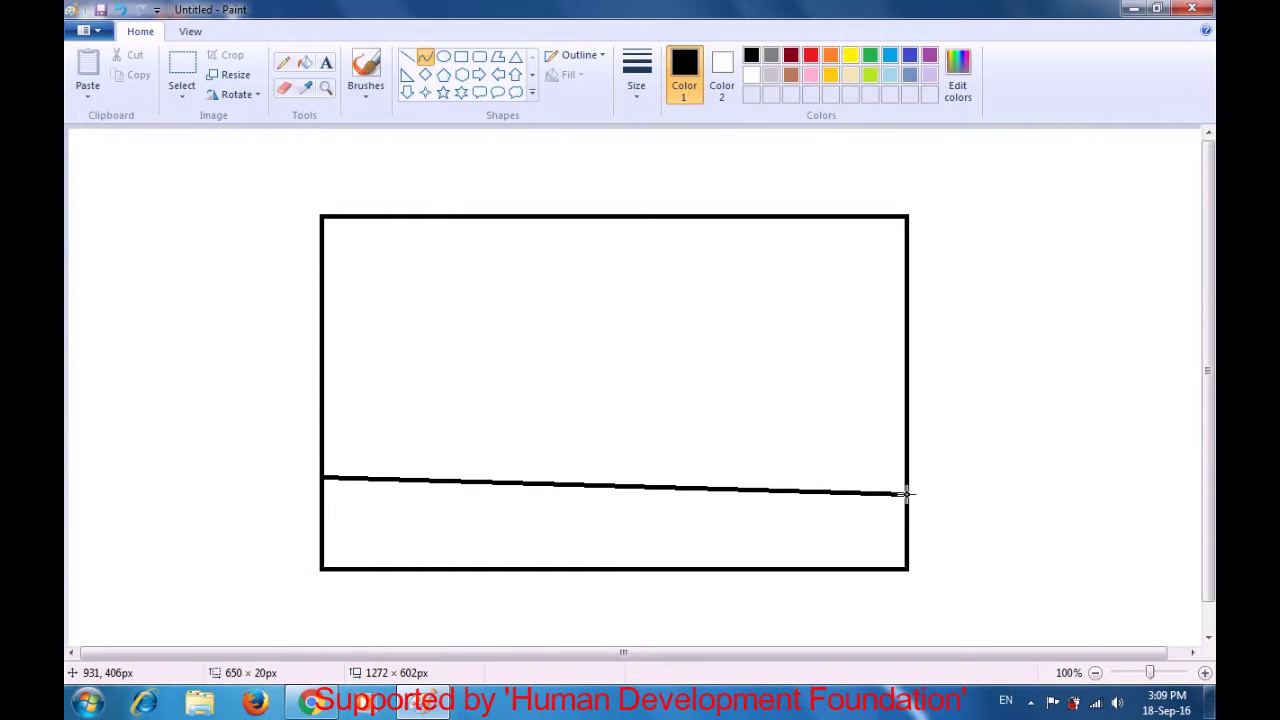
drag(906, 493, 906, 493)
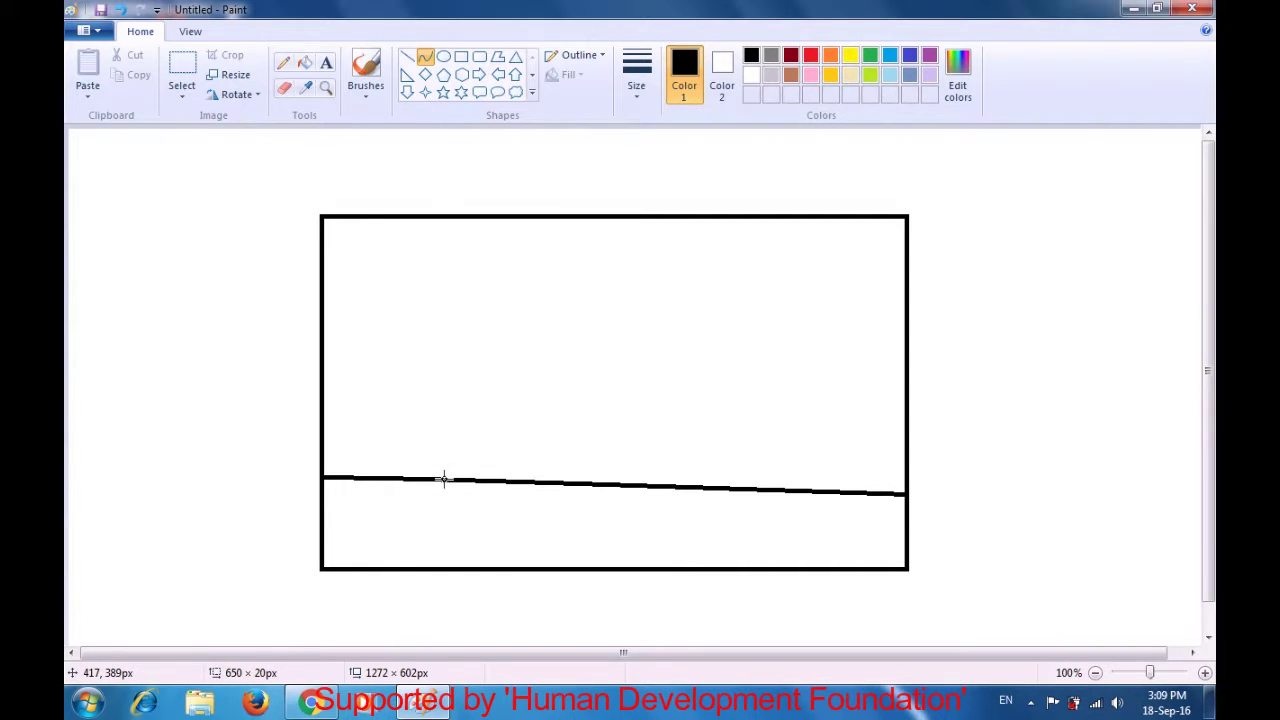
drag(444, 481, 437, 416)
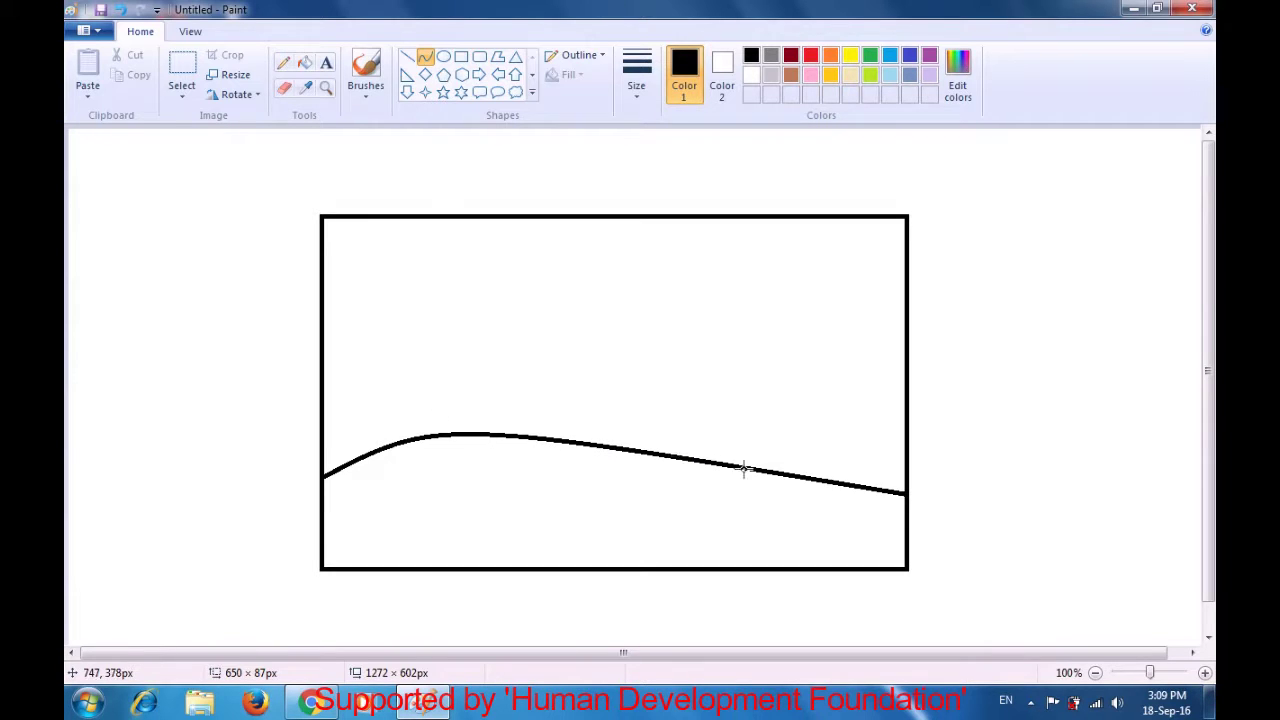
drag(744, 468, 752, 555)
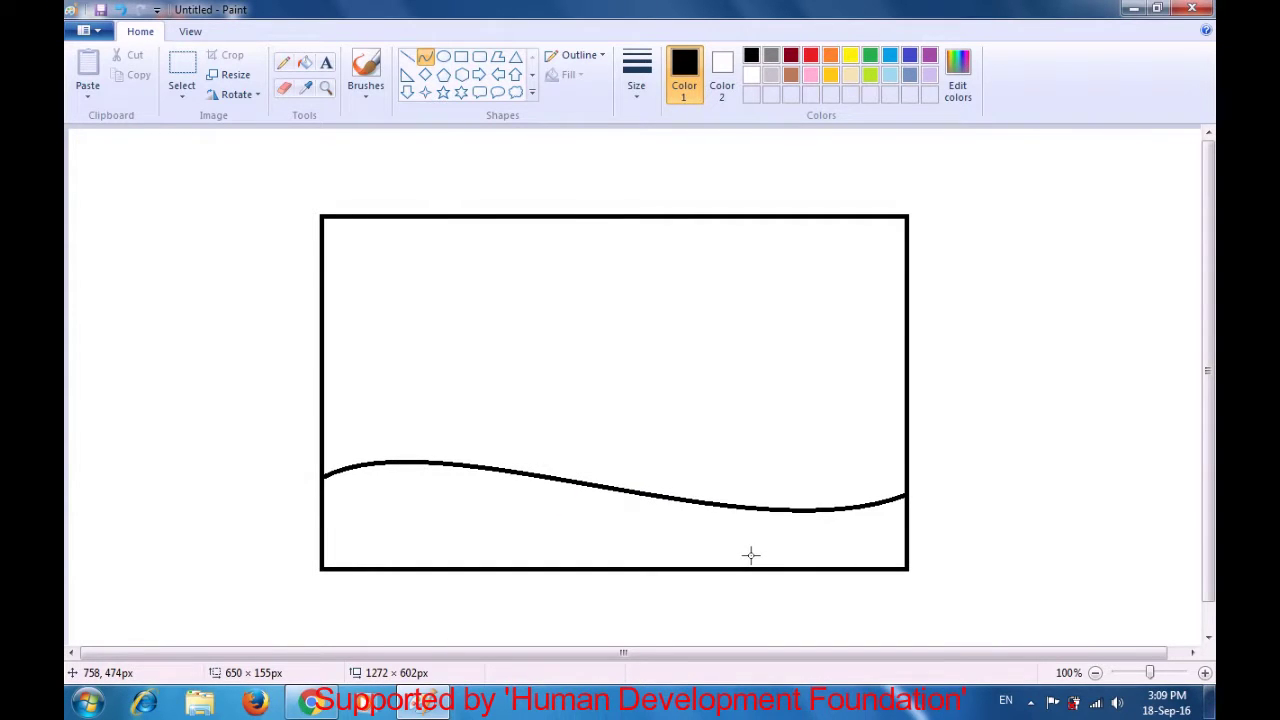
click(751, 555)
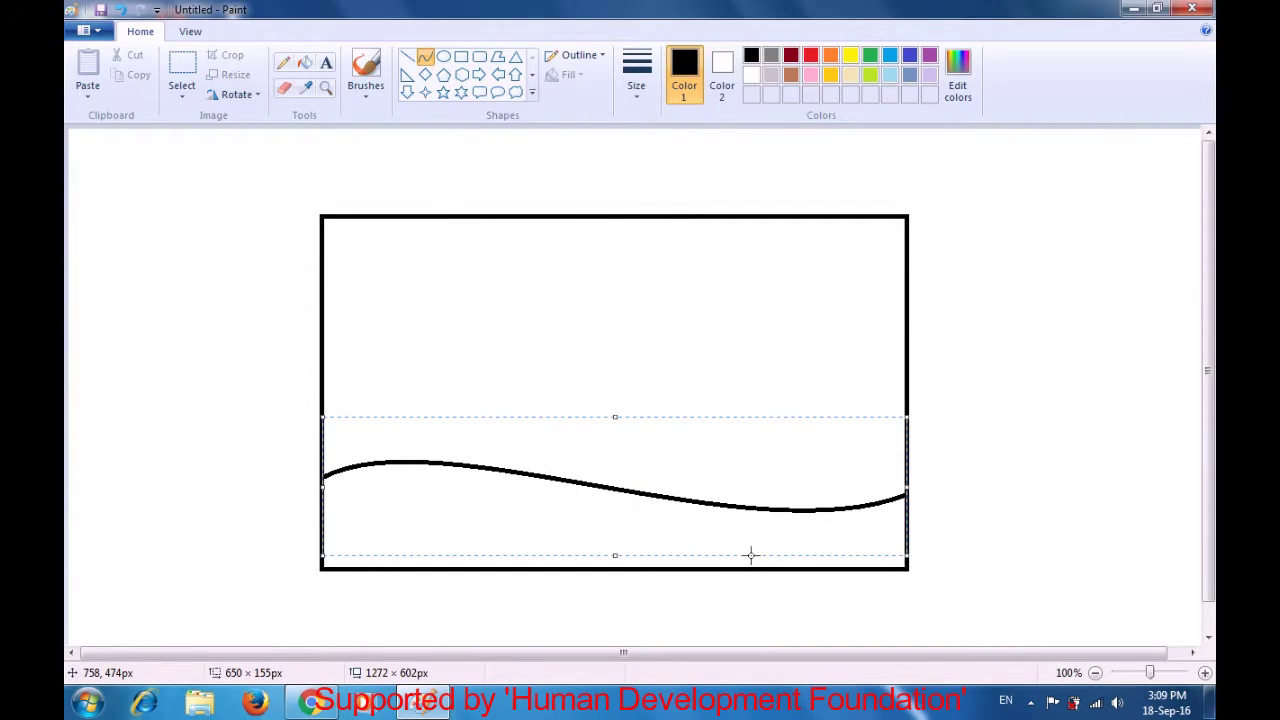
click(966, 537)
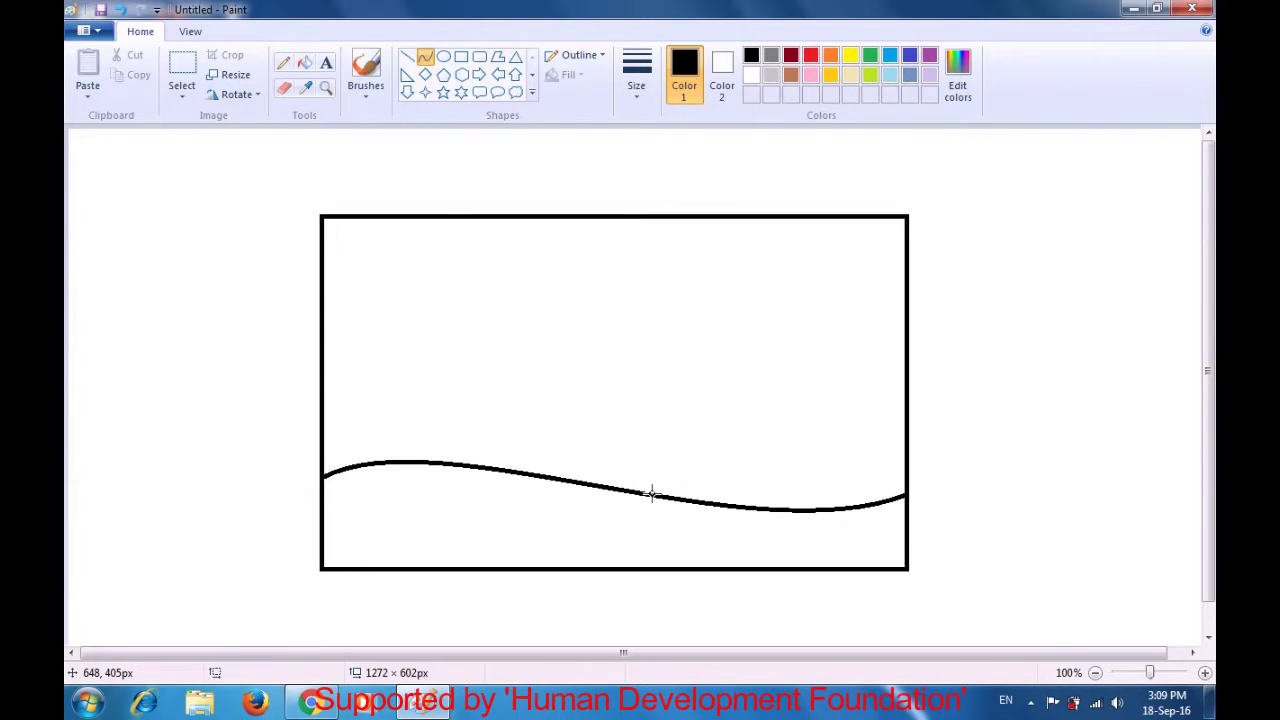
- Draw an upward-arched hill curve about 285 px wide from the middle of the ground curve to the rectangle's right edge
drag(651, 493, 907, 424)
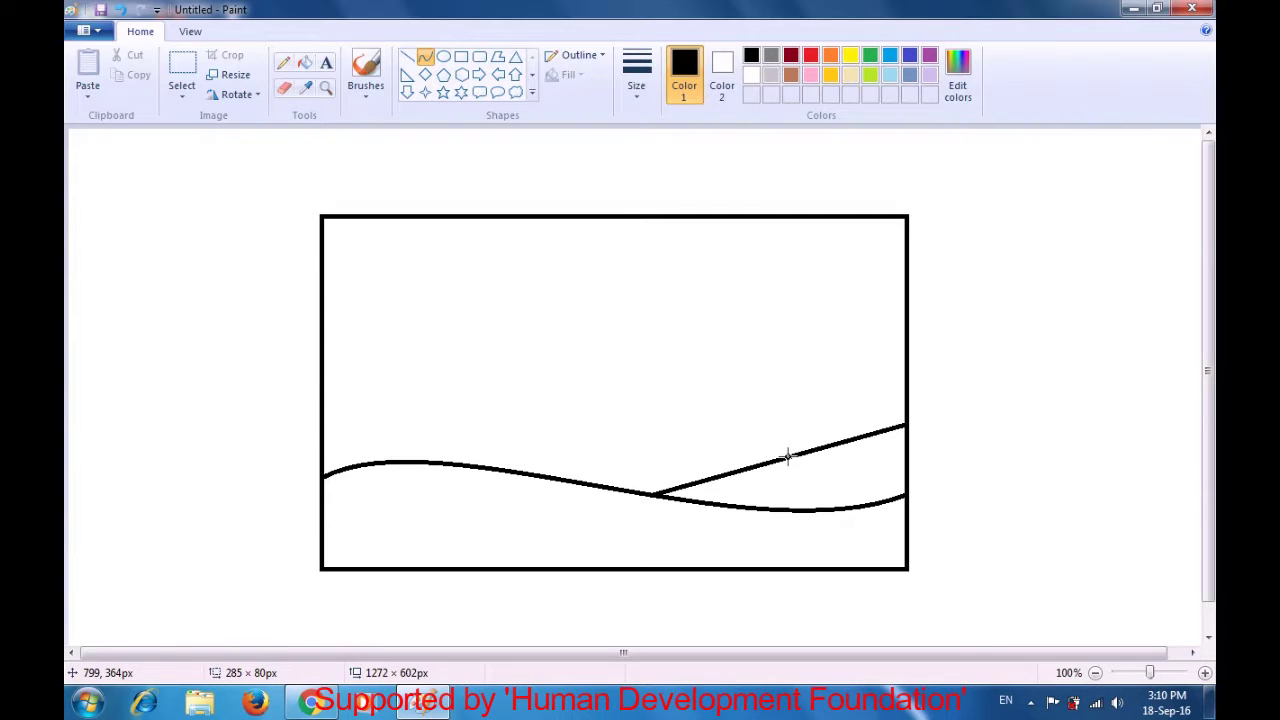
drag(801, 457, 785, 377)
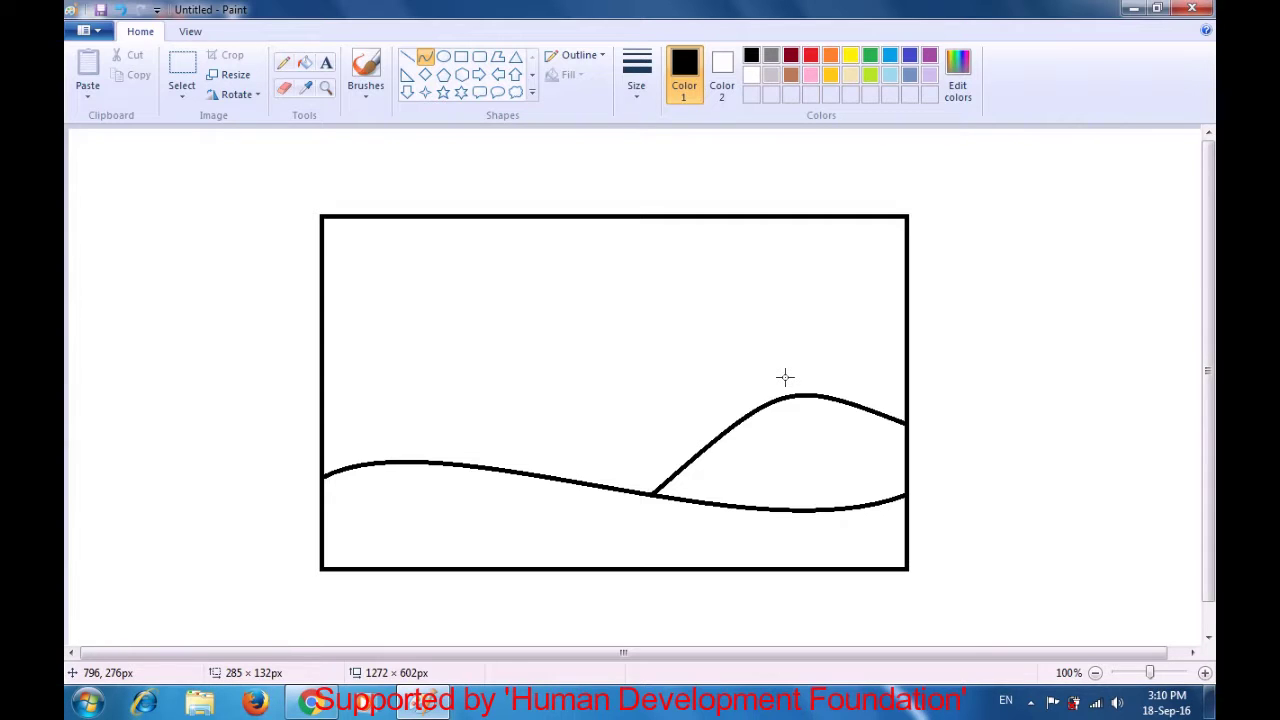
drag(785, 377, 785, 377)
click(734, 335)
- Draw an upward-arched hill curve about 382 px wide from the rectangle's left edge down to the right hill's lower slope
drag(323, 387, 666, 482)
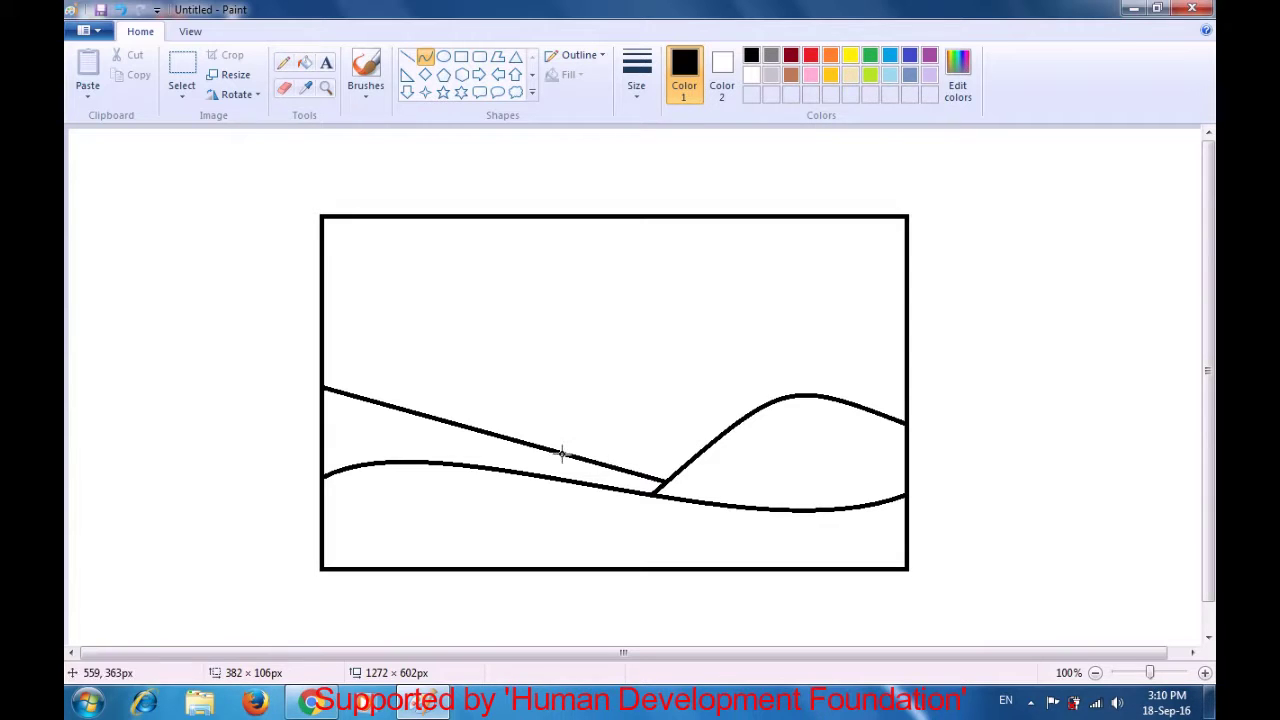
drag(449, 420, 467, 320)
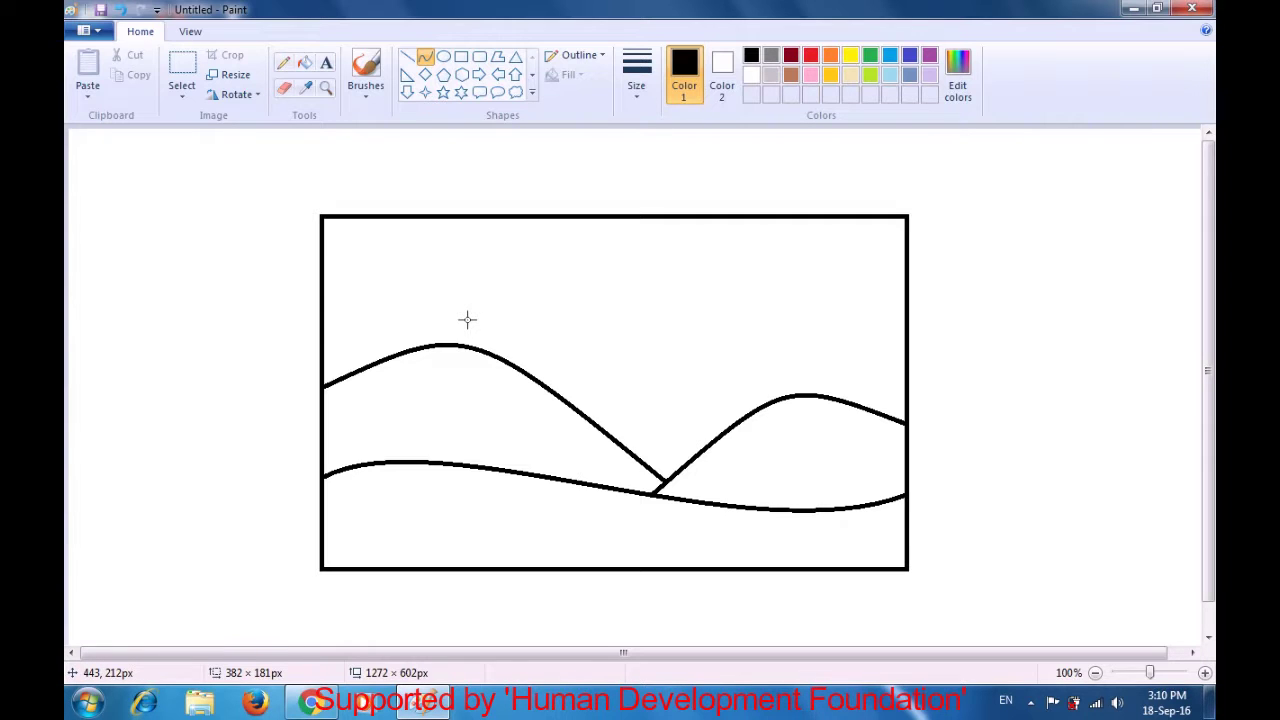
drag(467, 320, 466, 320)
click(474, 294)
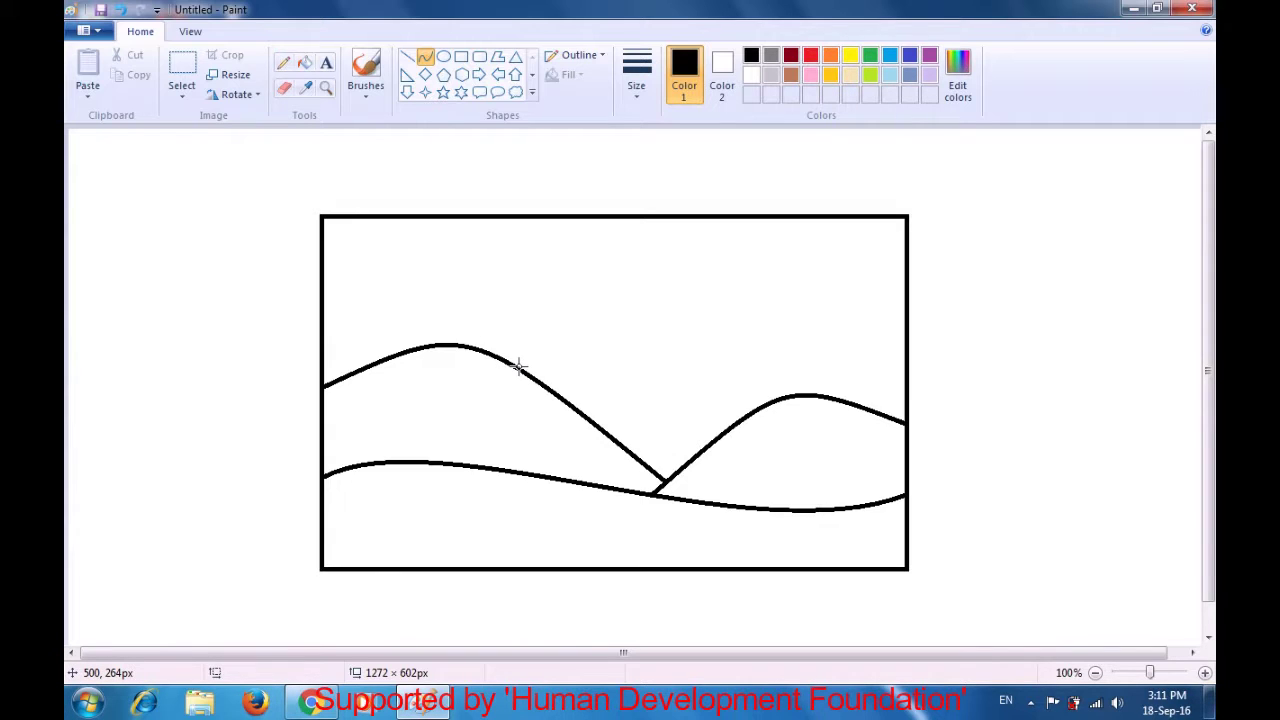
- Draw a back hill curve about 433 px wide from the left hill's slope to the rectangle's right edge, undoing the stray dot
drag(519, 366, 907, 344)
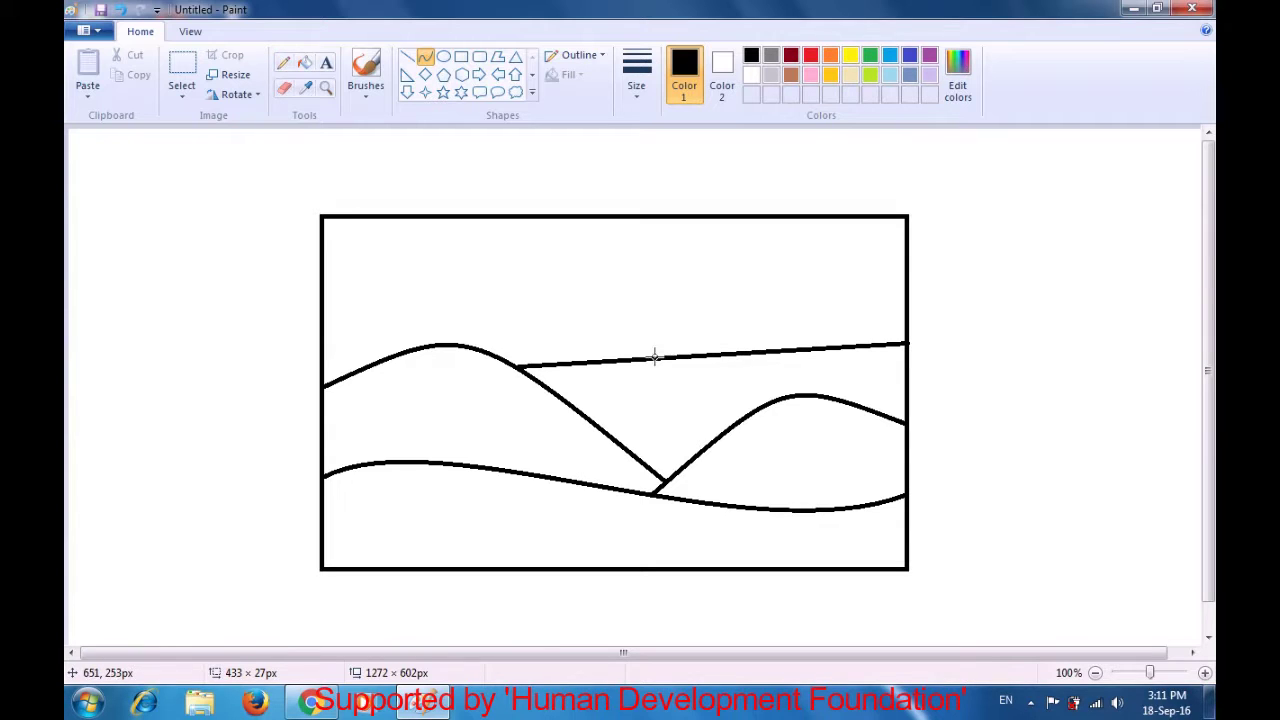
drag(663, 357, 652, 278)
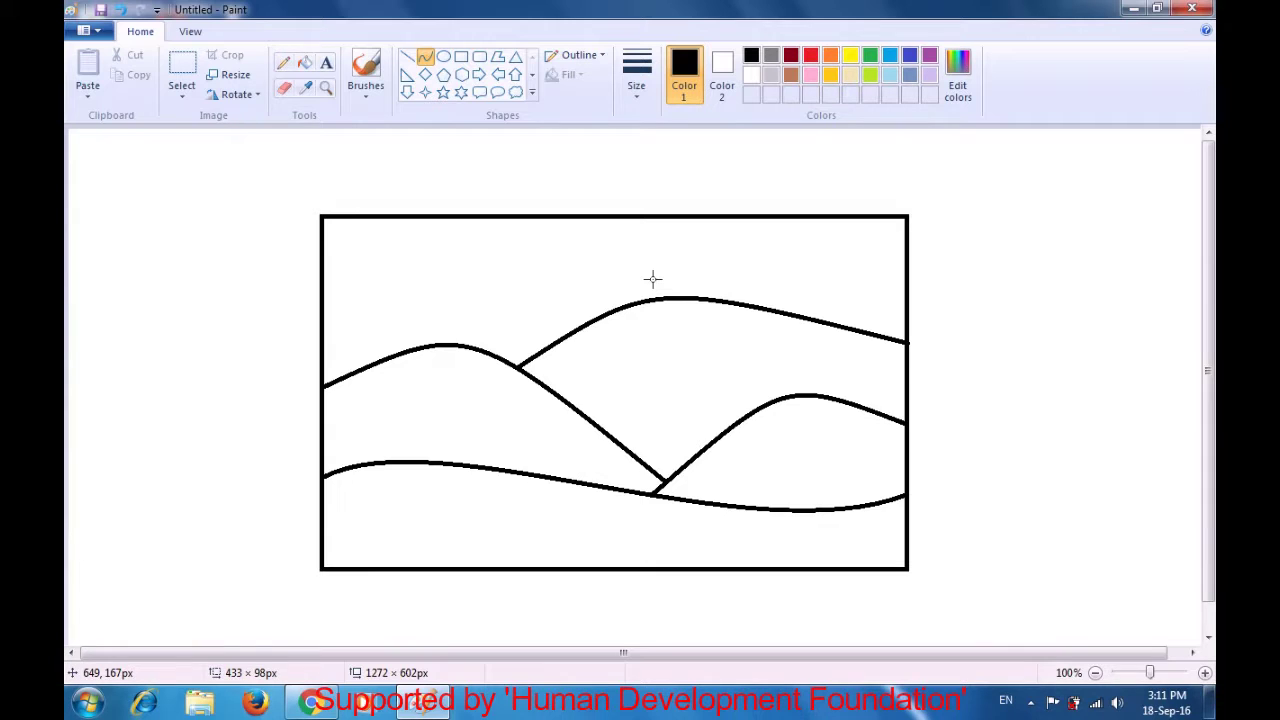
drag(652, 278, 652, 278)
click(612, 247)
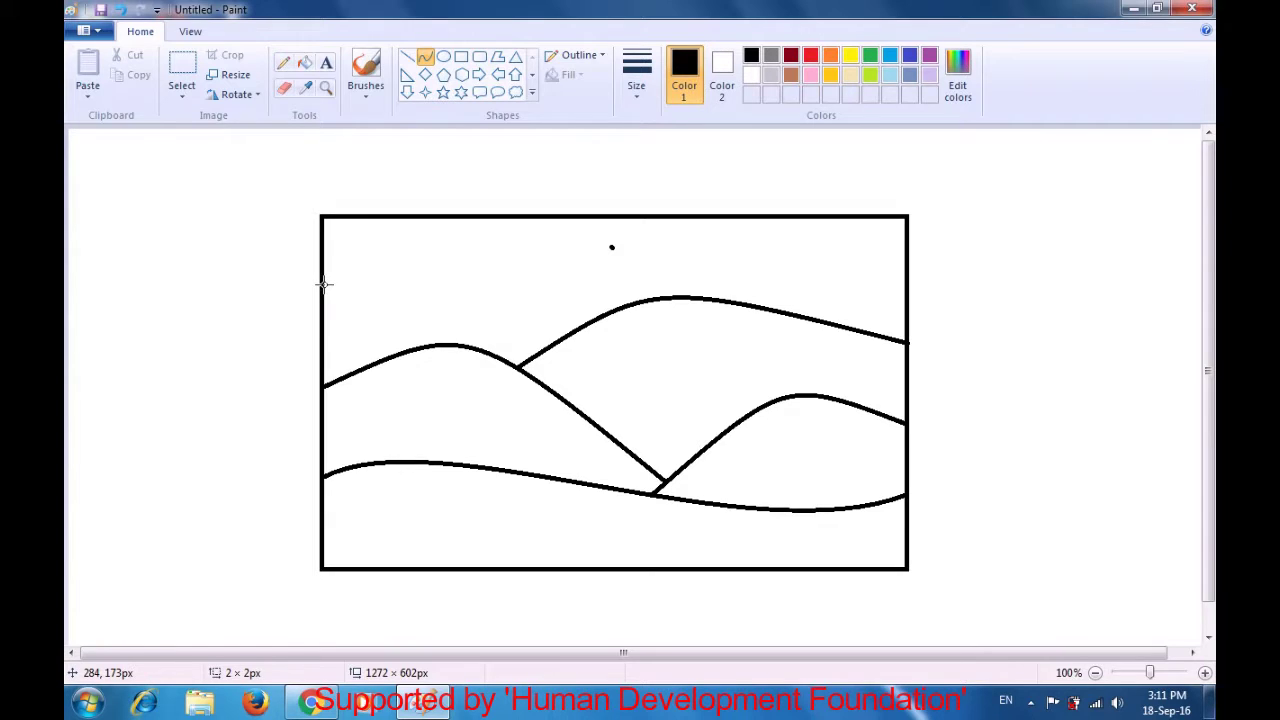
key(ctrl+z)
- Draw two adjoining distant hill curves, about 168 px and 163 px wide, from the rectangle's left edge to the back hill's slope
drag(324, 284, 476, 298)
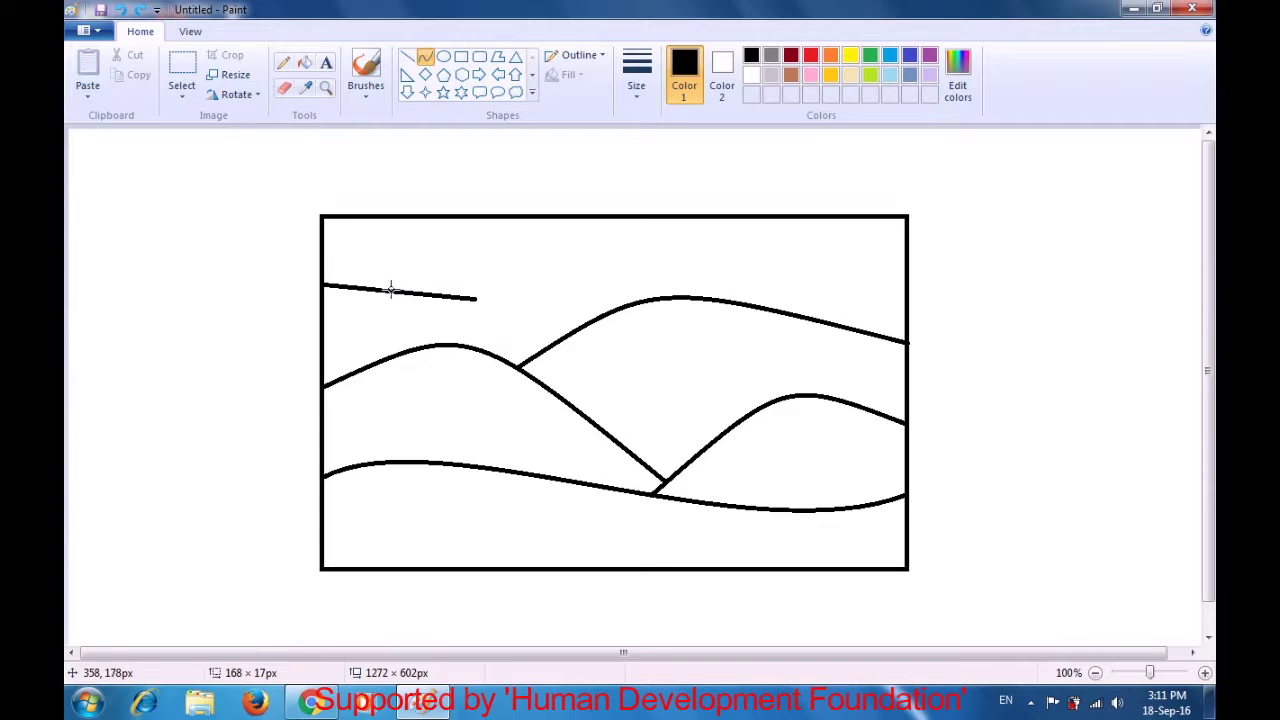
drag(388, 290, 392, 240)
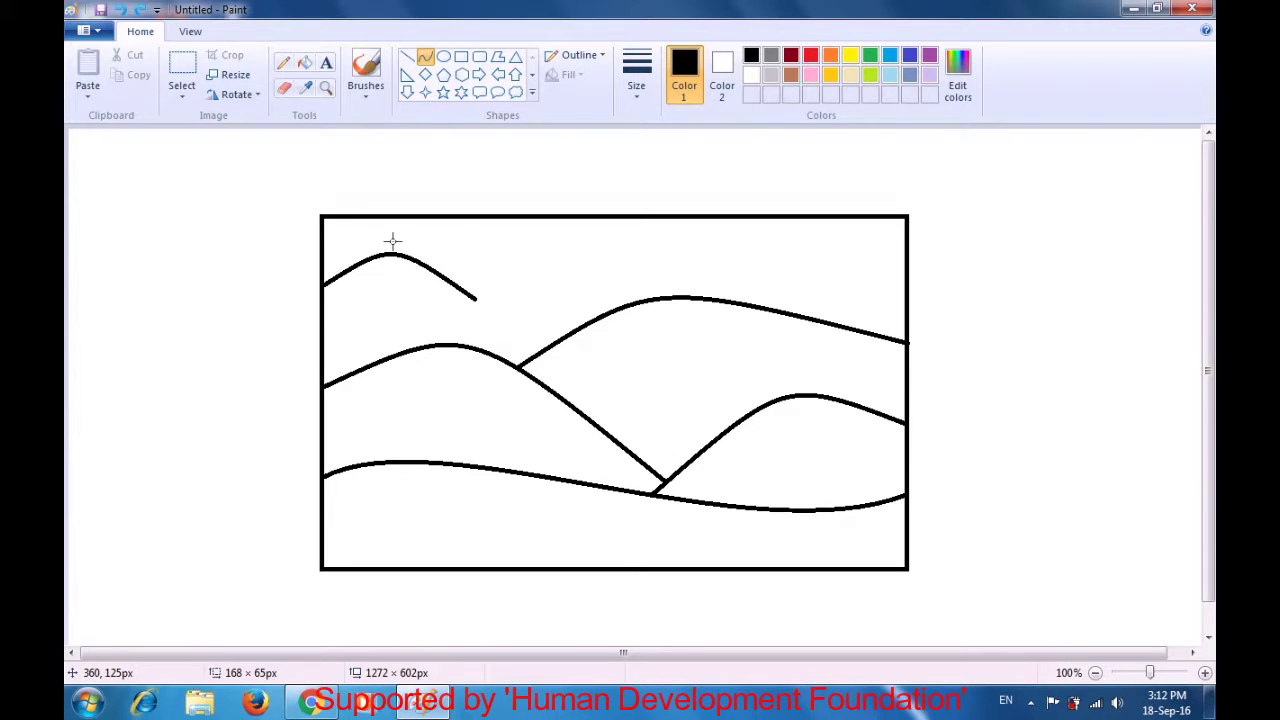
click(550, 267)
drag(620, 306, 548, 260)
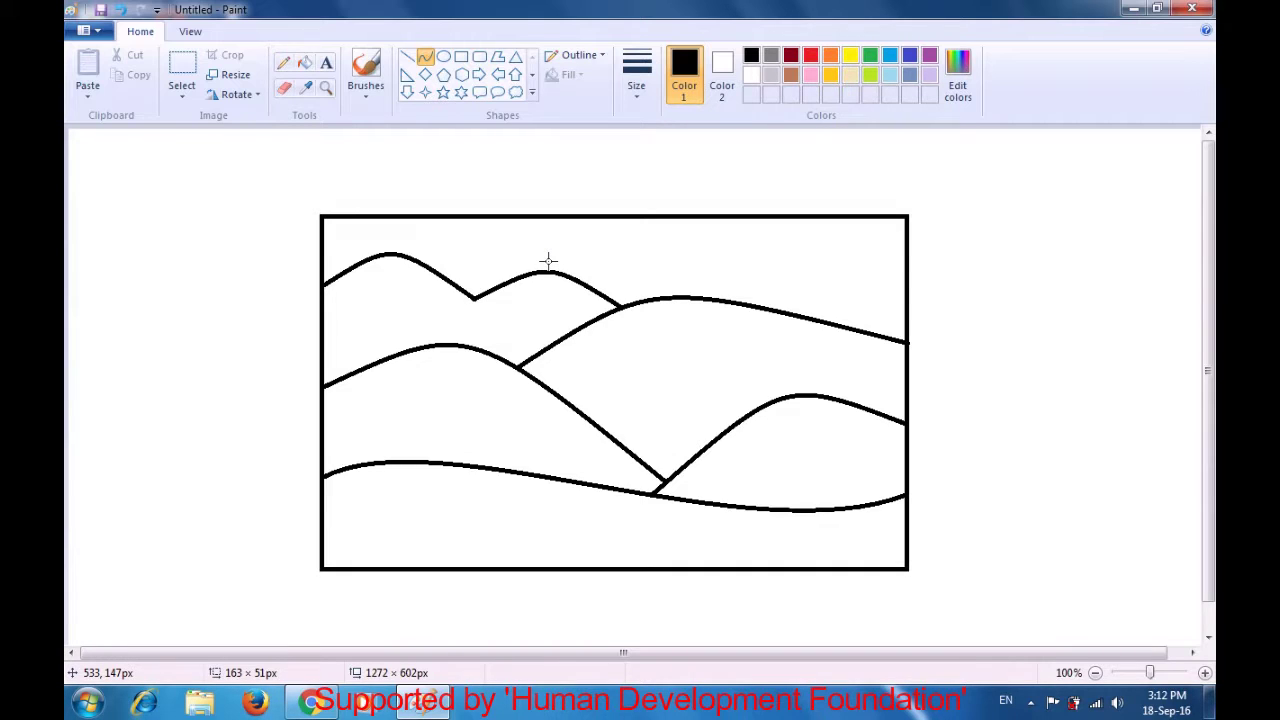
click(548, 261)
click(565, 185)
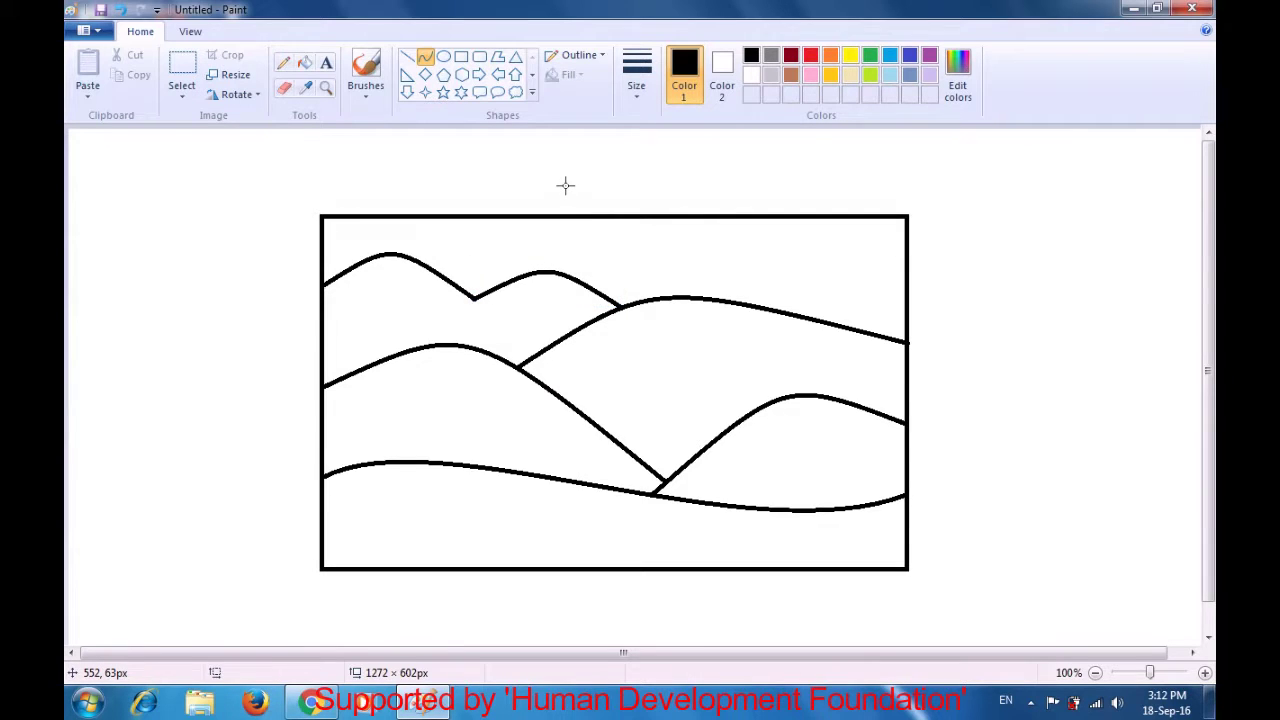
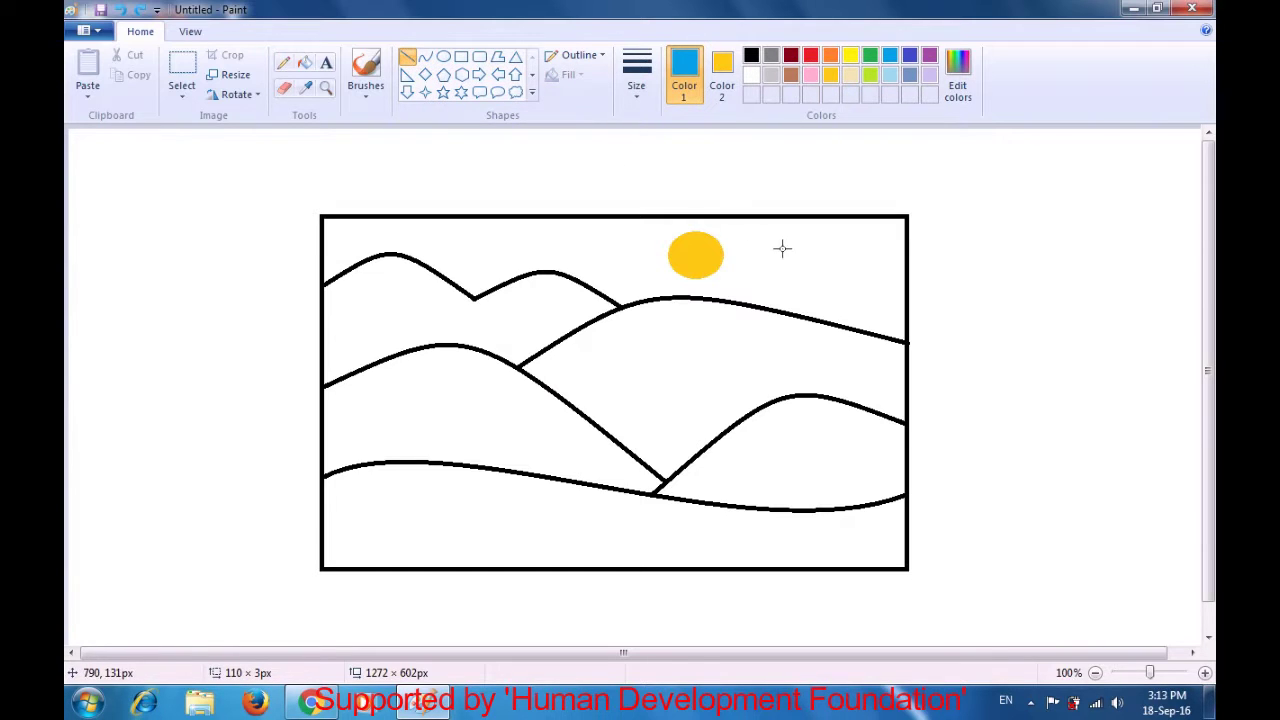
- Draw three straight blue sky lines to the right of the sun, about 110 to 118 px long
drag(792, 240, 887, 240)
click(986, 218)
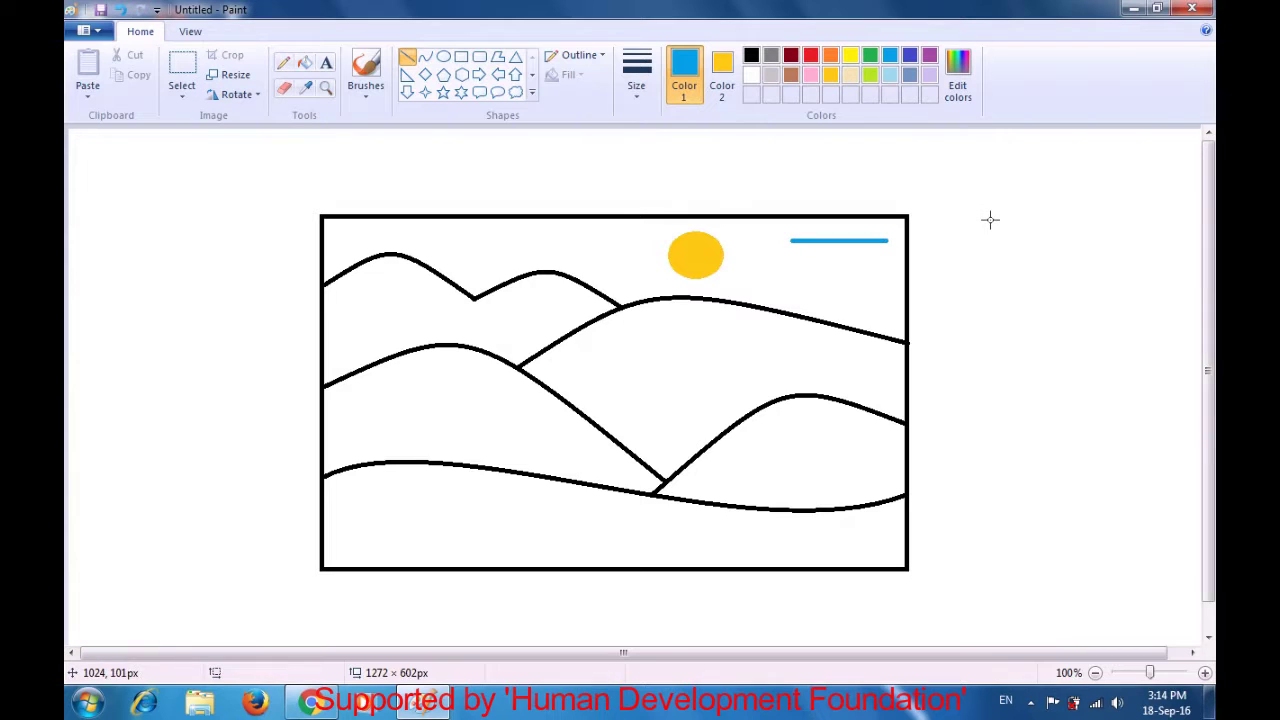
drag(793, 253, 899, 289)
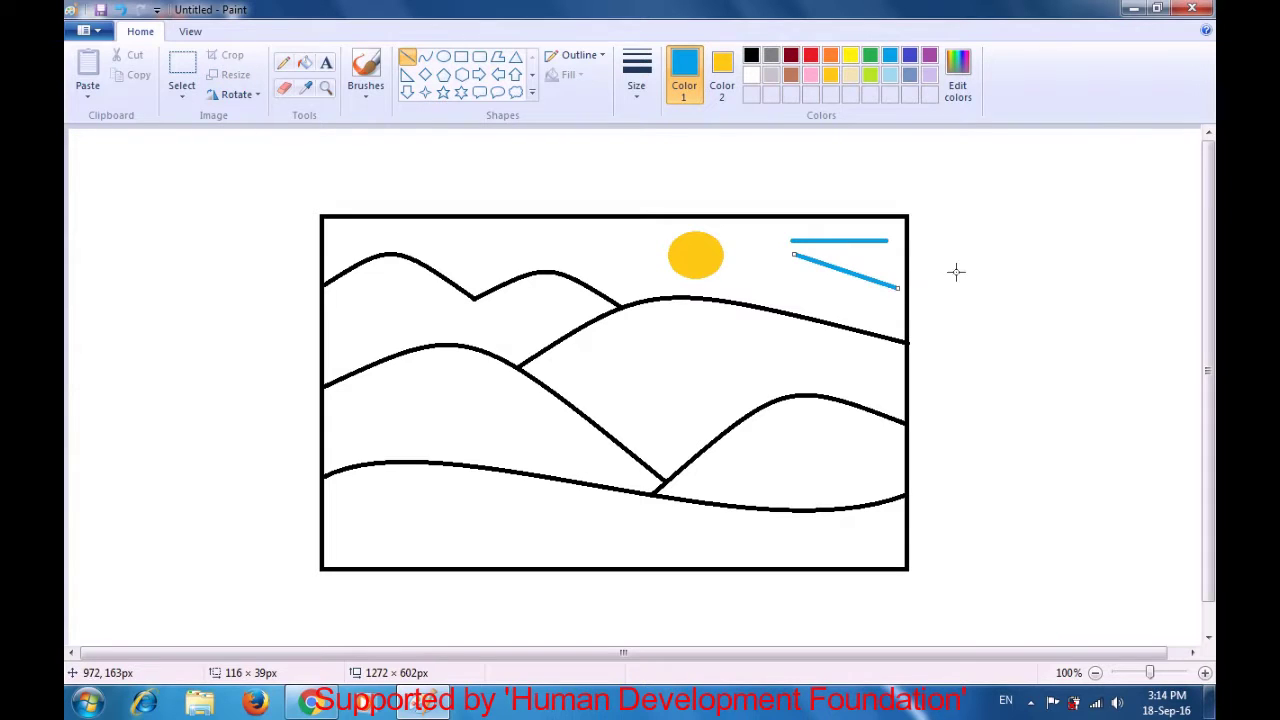
click(993, 259)
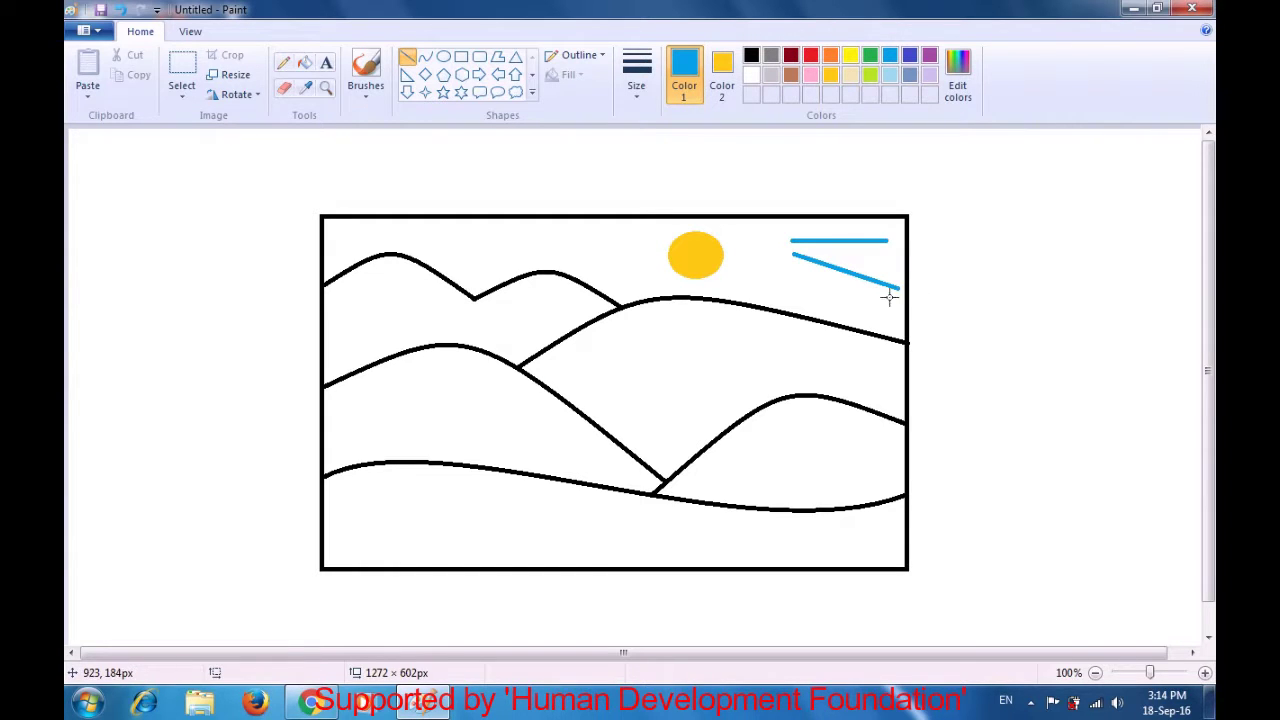
drag(772, 290, 881, 307)
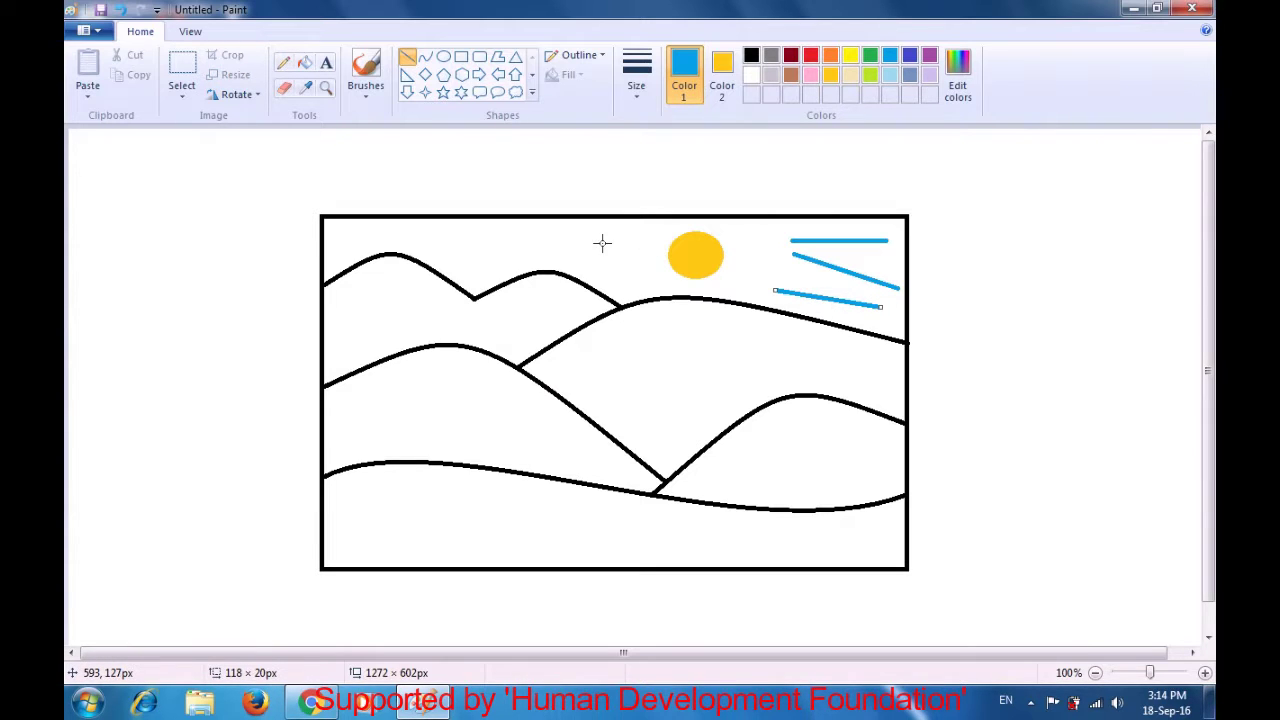
- Draw four more straight blue sky lines, two just left of the sun and two above the distant hills
drag(607, 232, 666, 238)
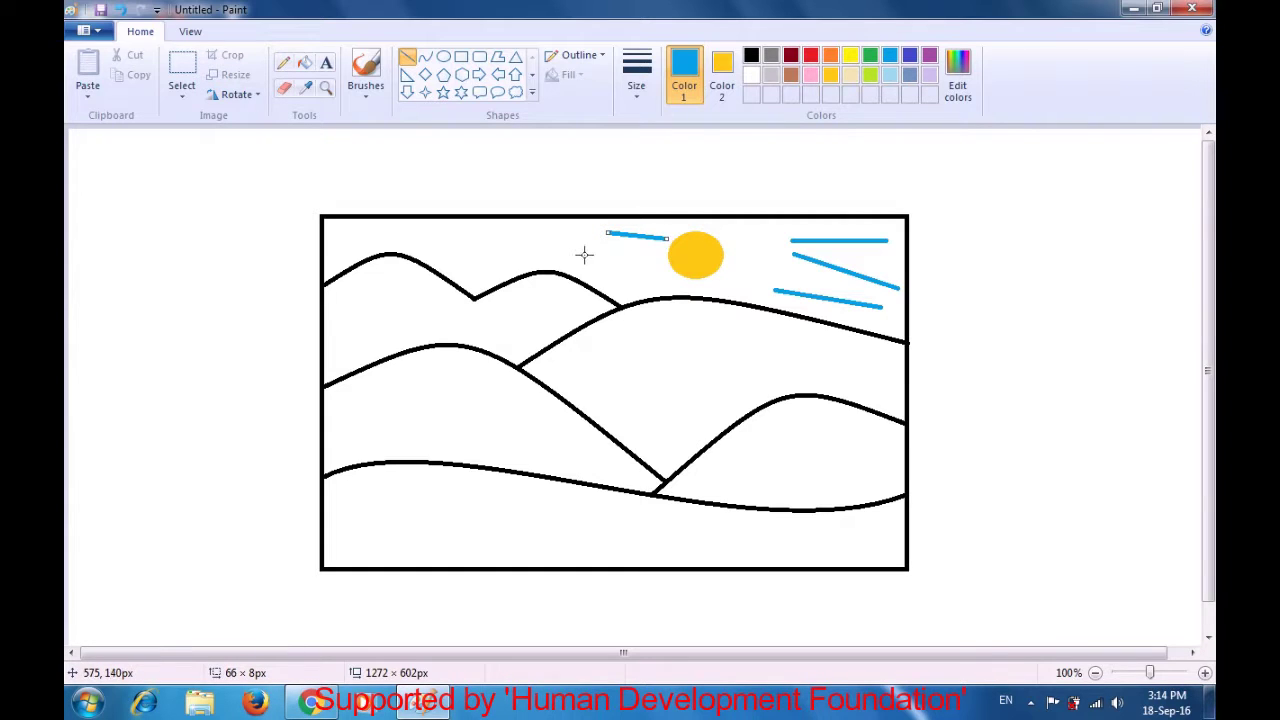
click(599, 257)
drag(577, 256, 670, 272)
drag(366, 230, 507, 228)
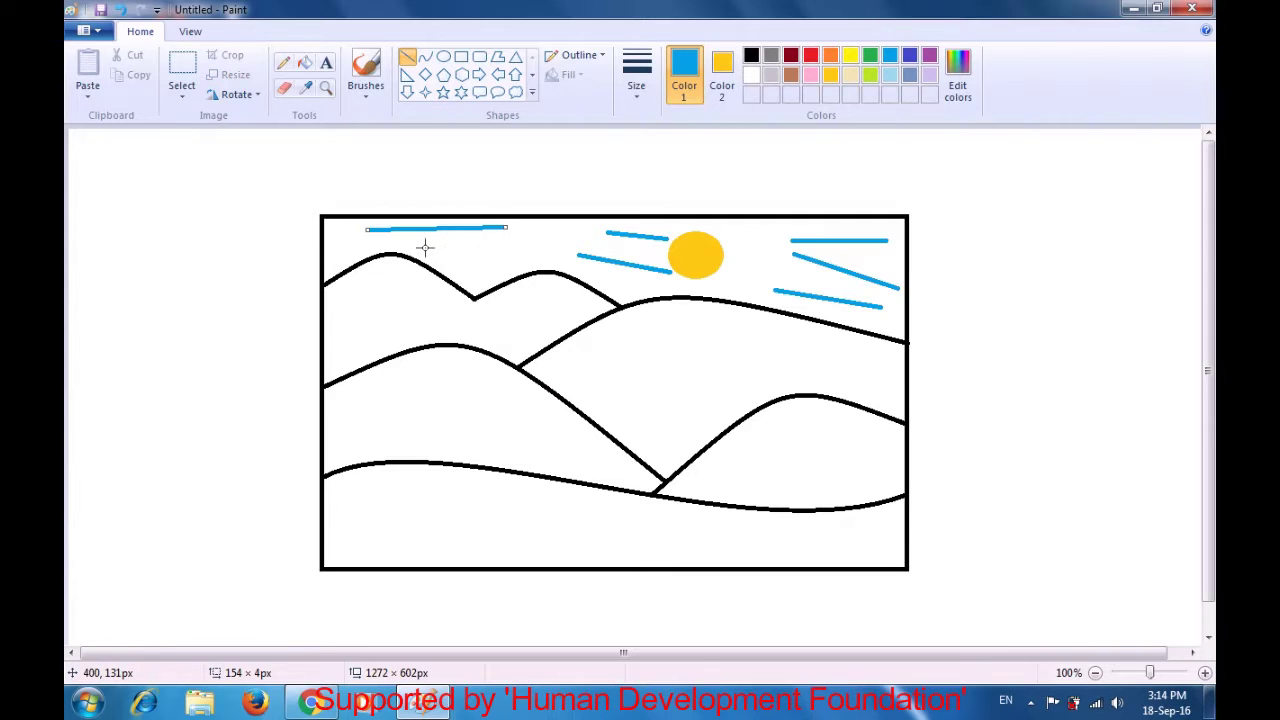
drag(425, 247, 529, 248)
click(715, 185)
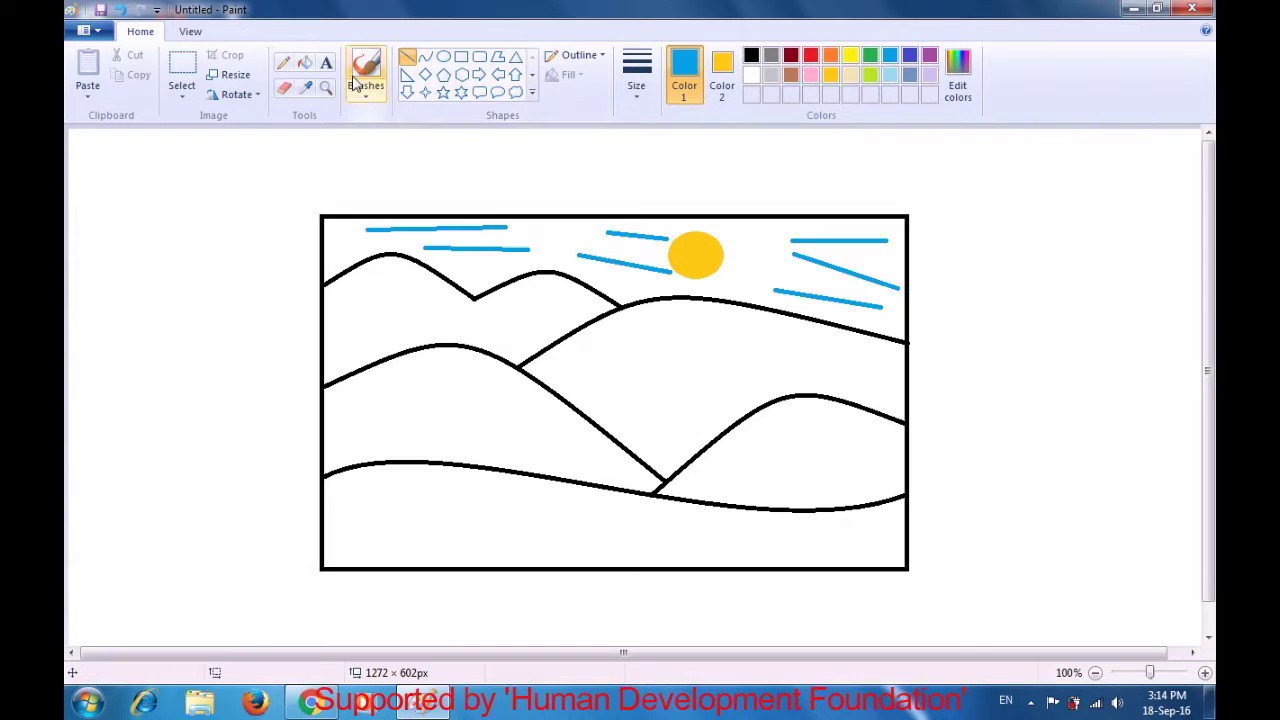
- Fill the ground area below the wavy curve with brown
click(304, 64)
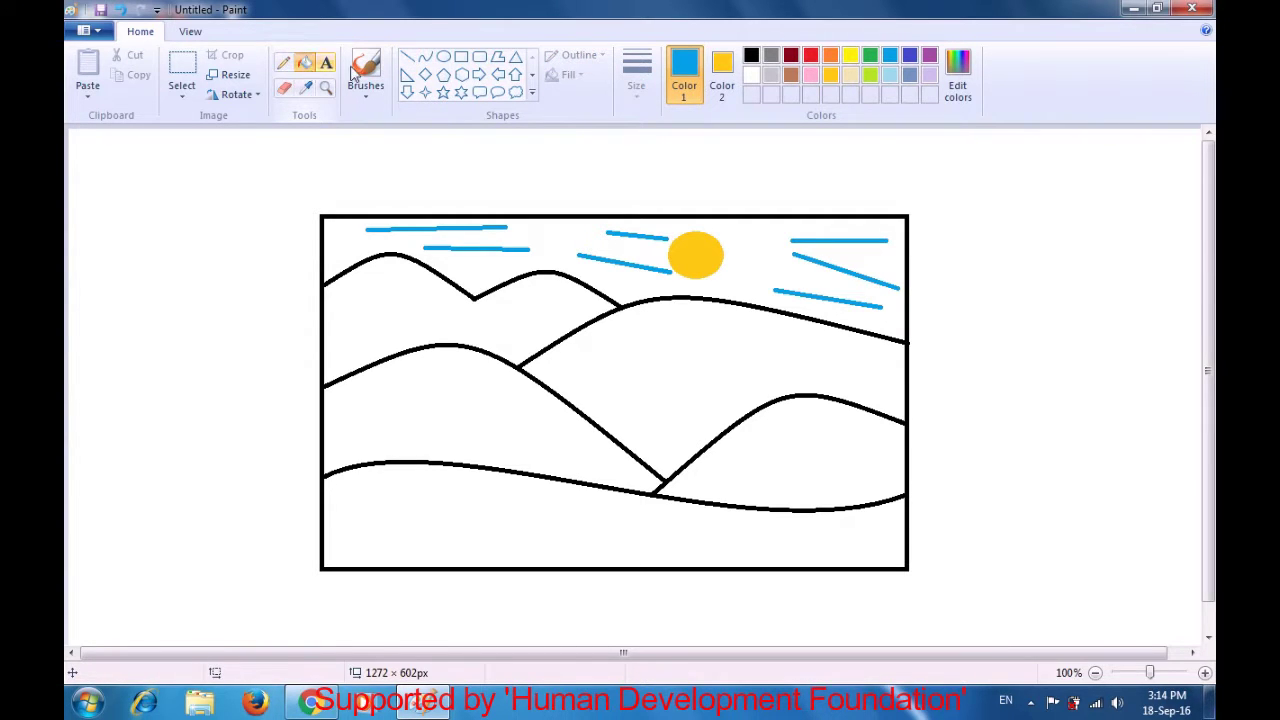
click(790, 74)
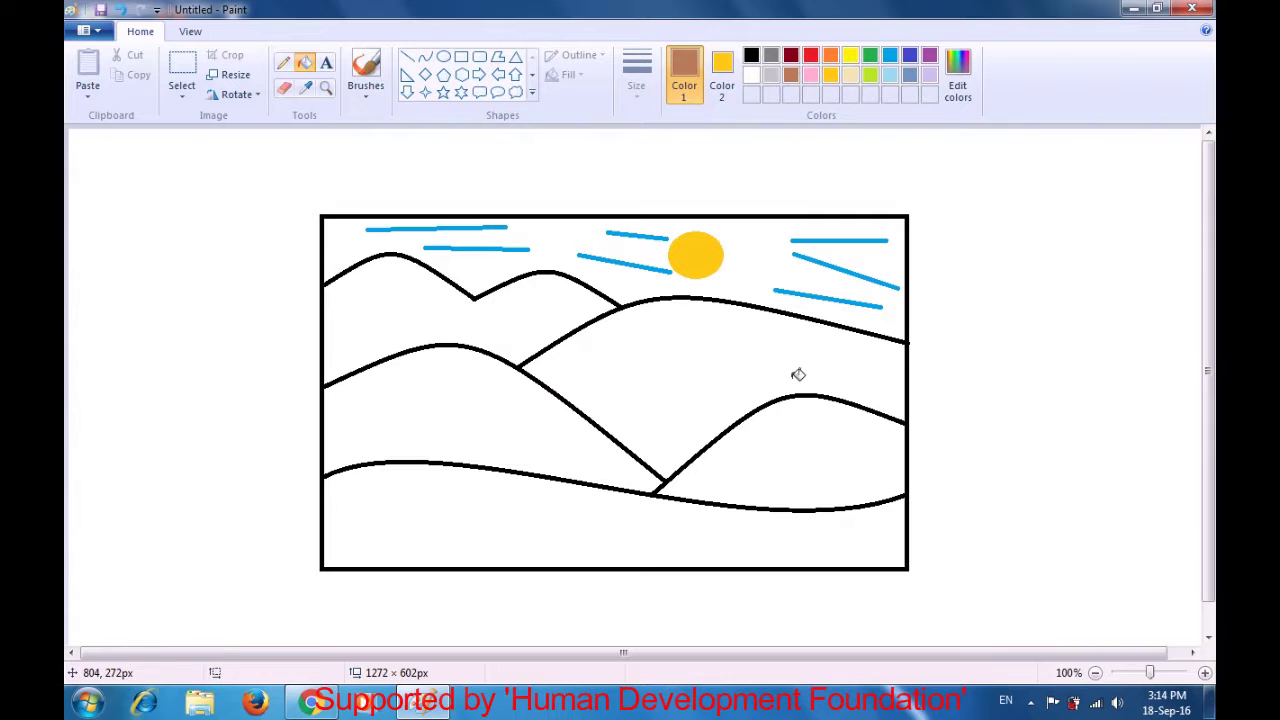
click(799, 552)
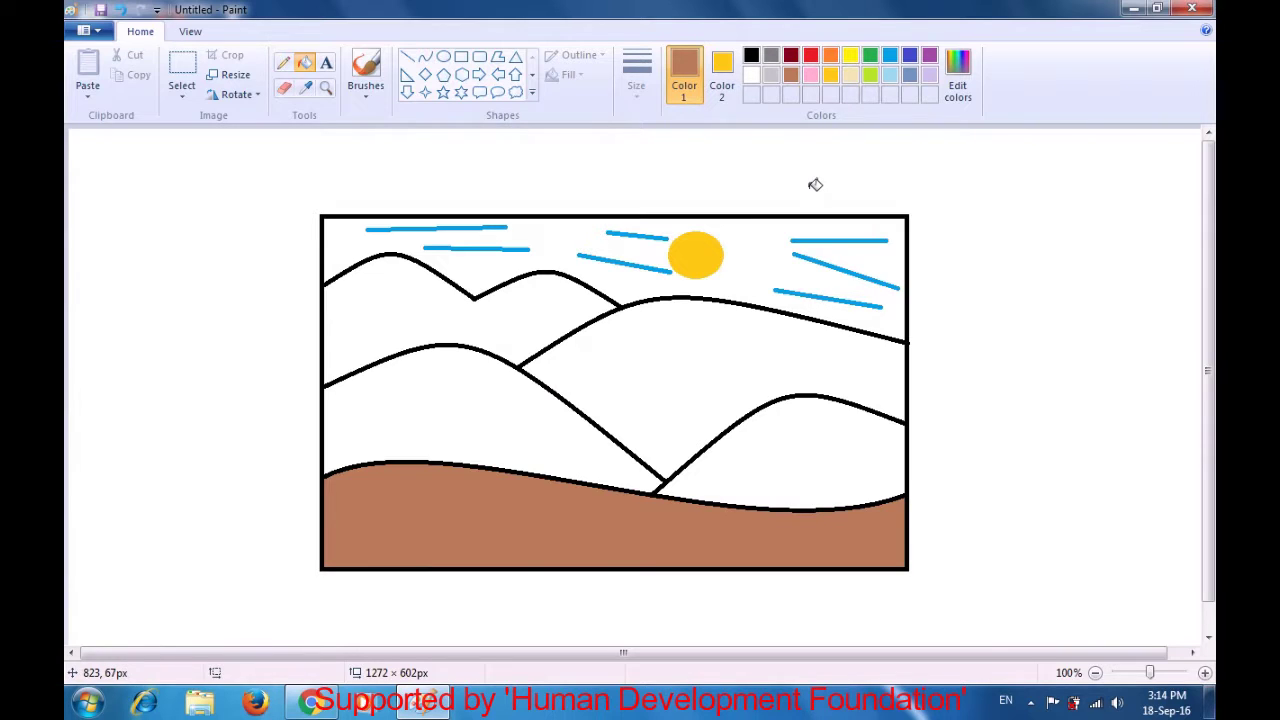
- Fill the front right hill with red and the large hill behind it with turquoise blue
click(810, 58)
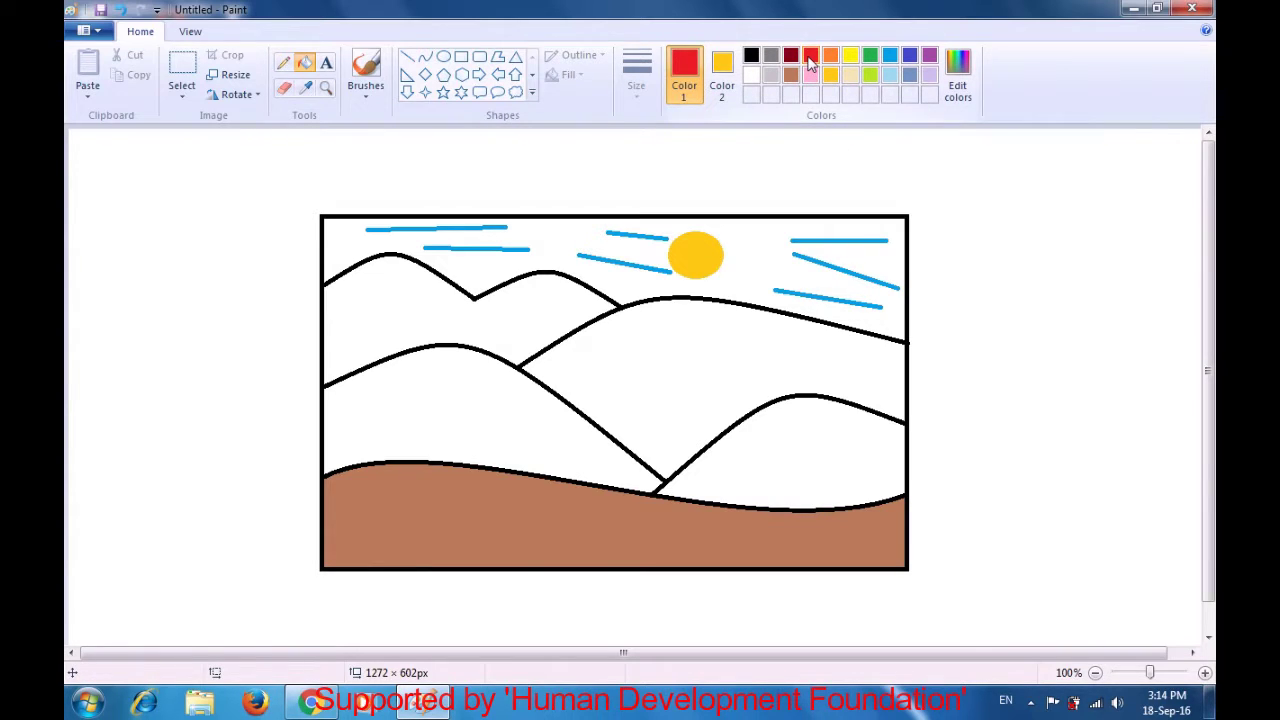
click(810, 436)
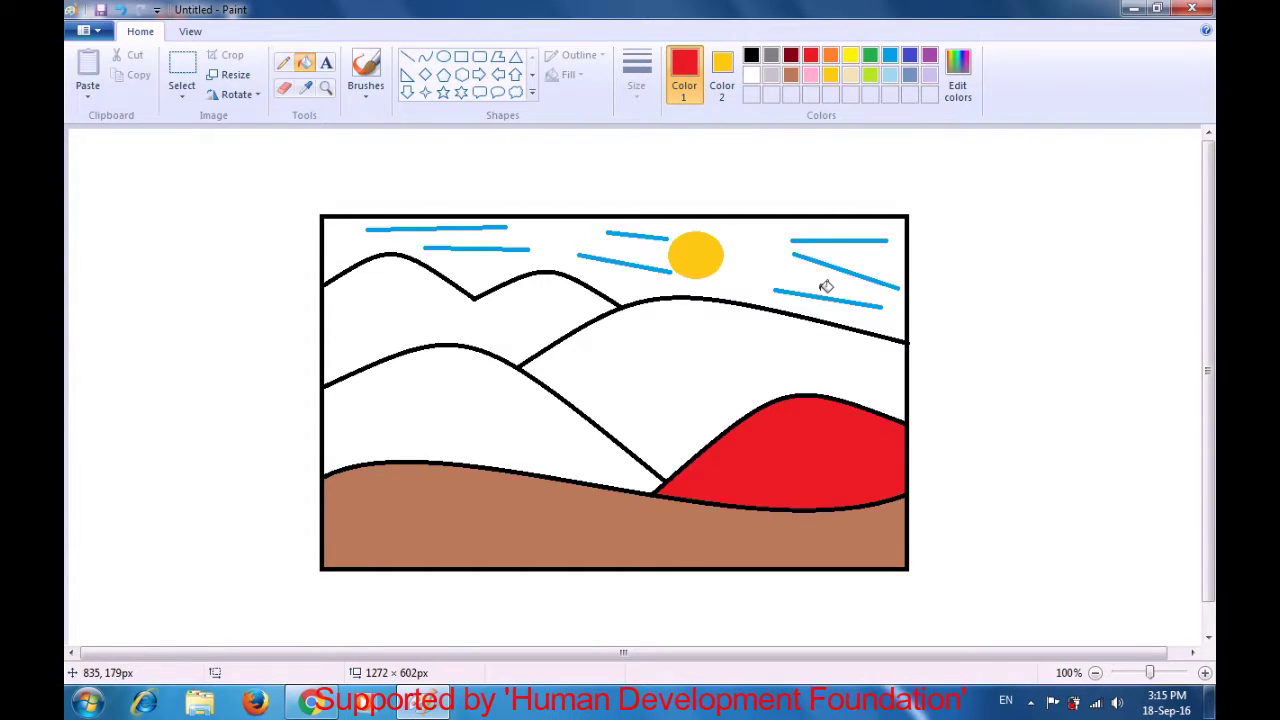
click(891, 58)
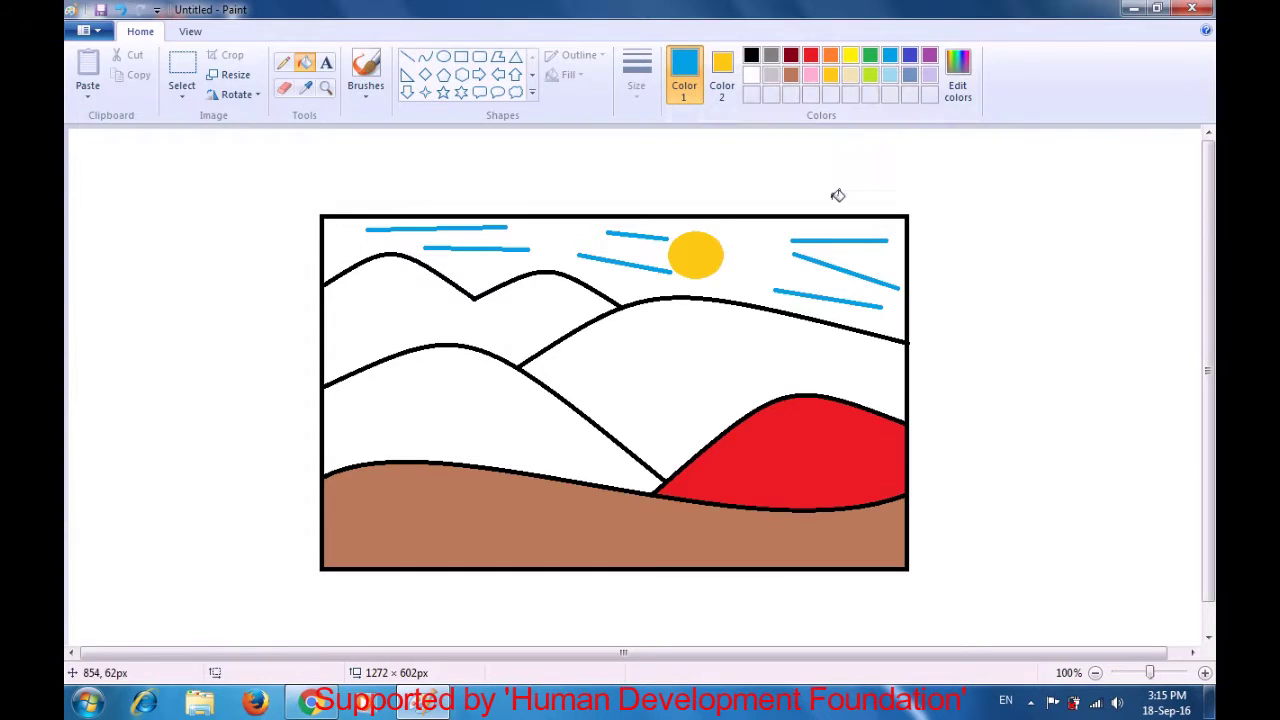
click(774, 349)
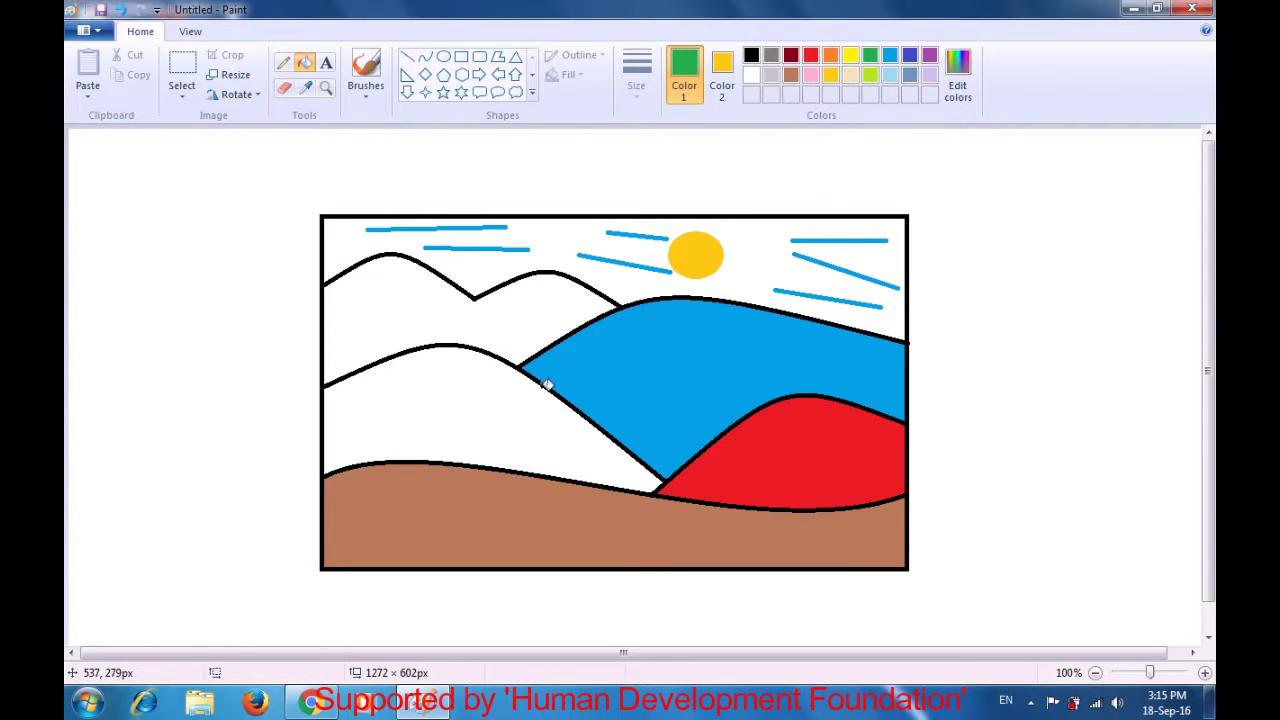
- Fill the front left hill with green and the distant hills behind it with dark red
click(477, 413)
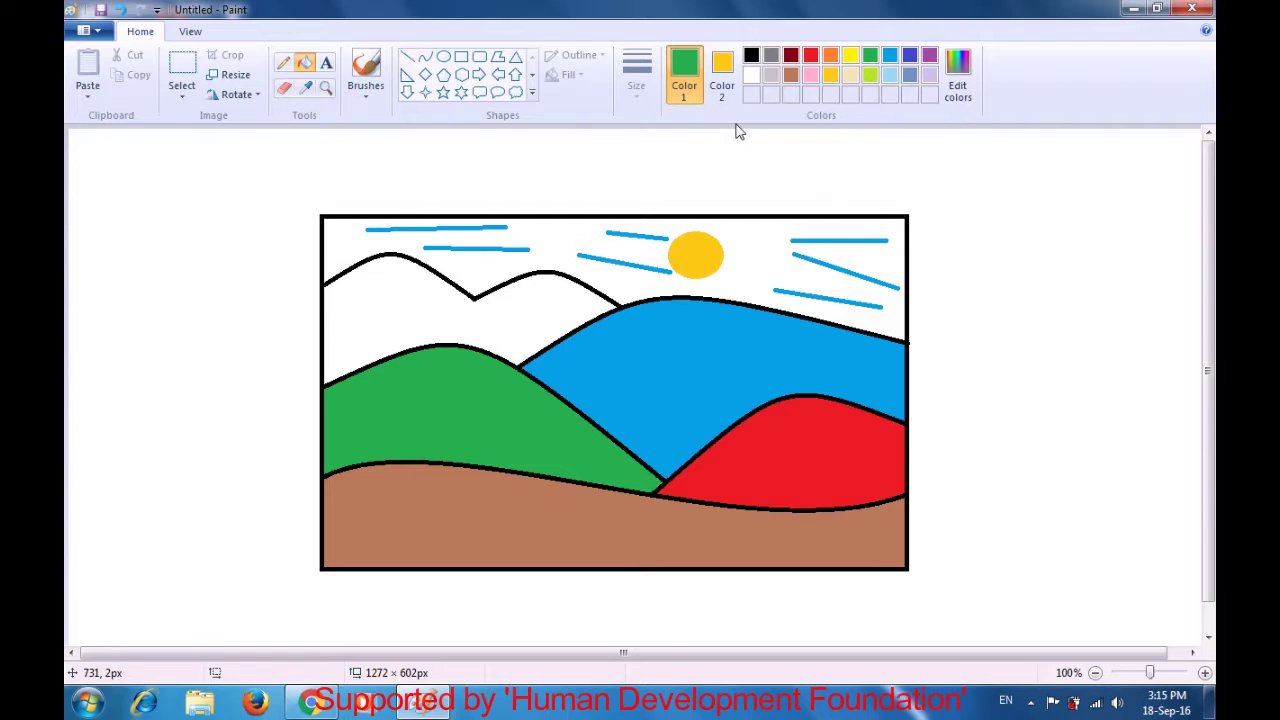
click(790, 58)
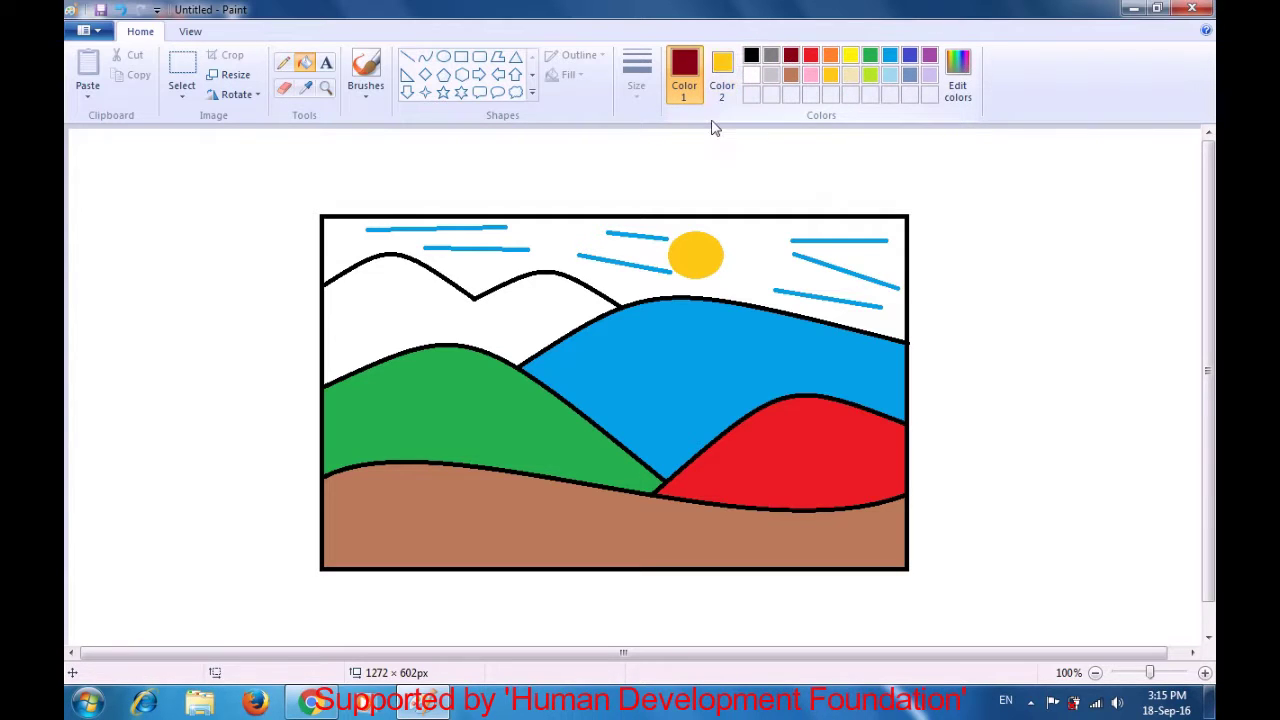
click(550, 312)
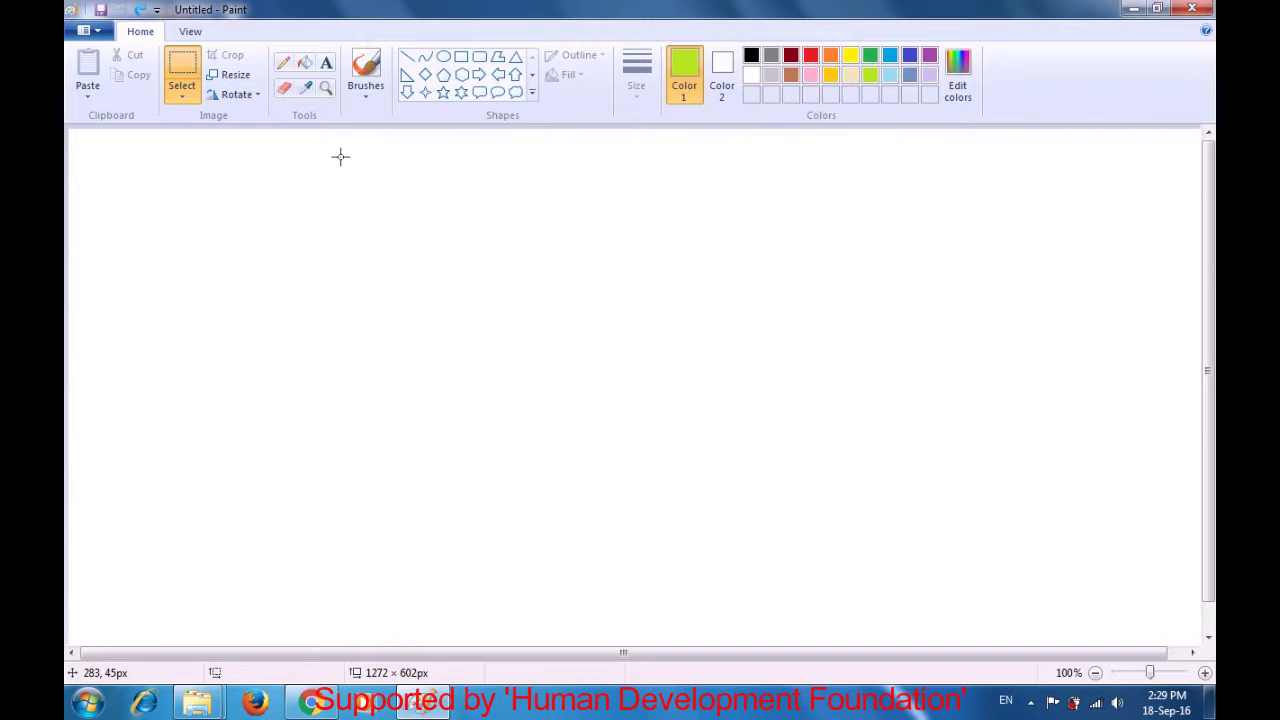
- On the blank canvas, draw a lime curve about 351 px wide, arched upward near its left end, as a fish's back
click(424, 60)
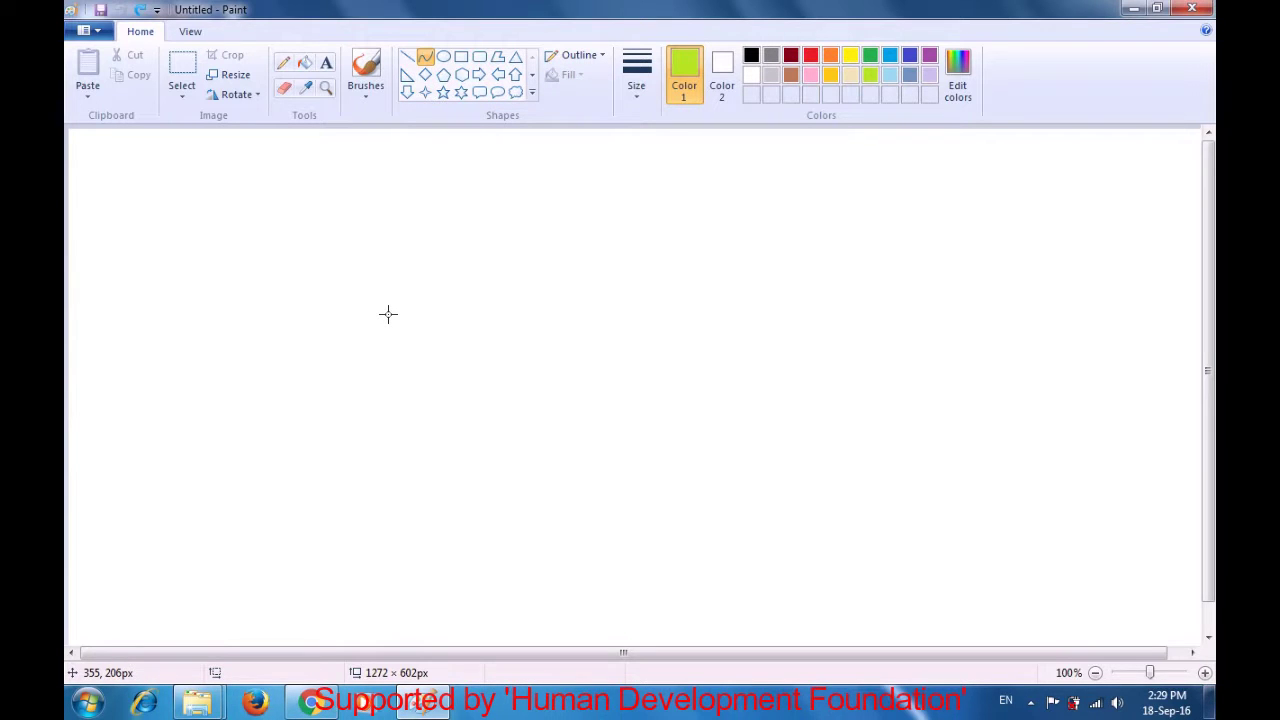
drag(387, 319, 704, 321)
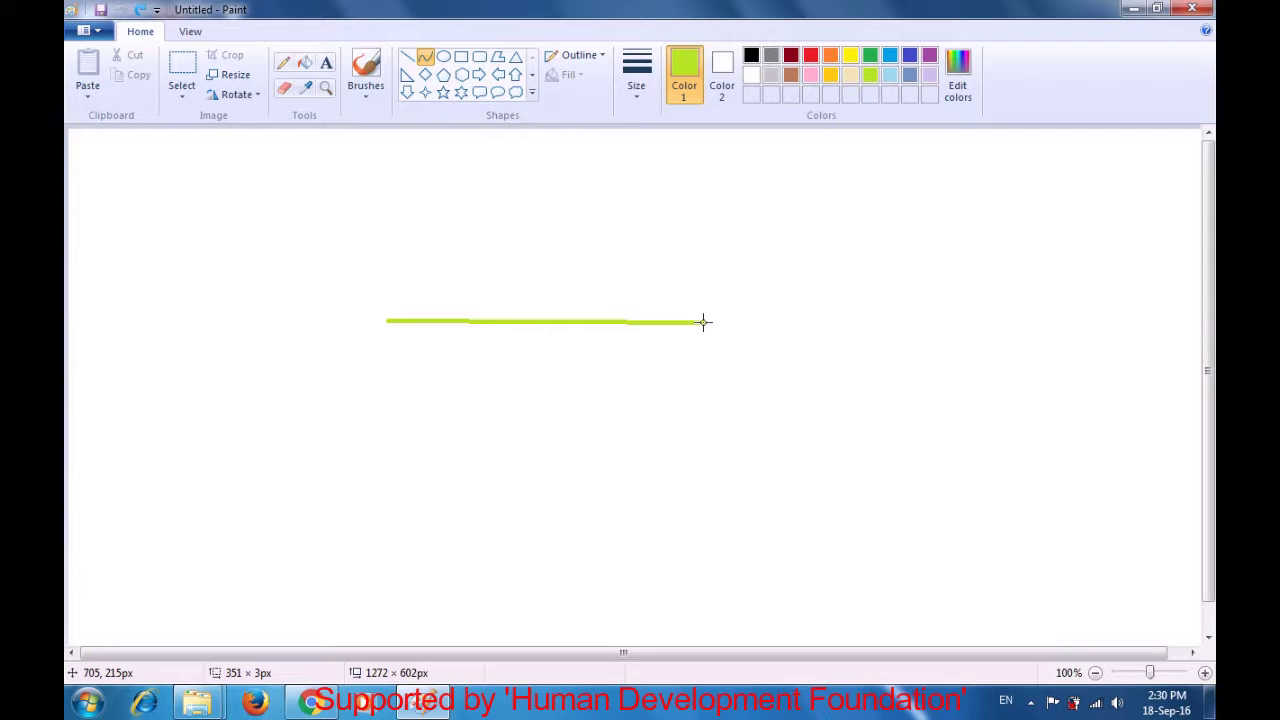
drag(468, 320, 453, 266)
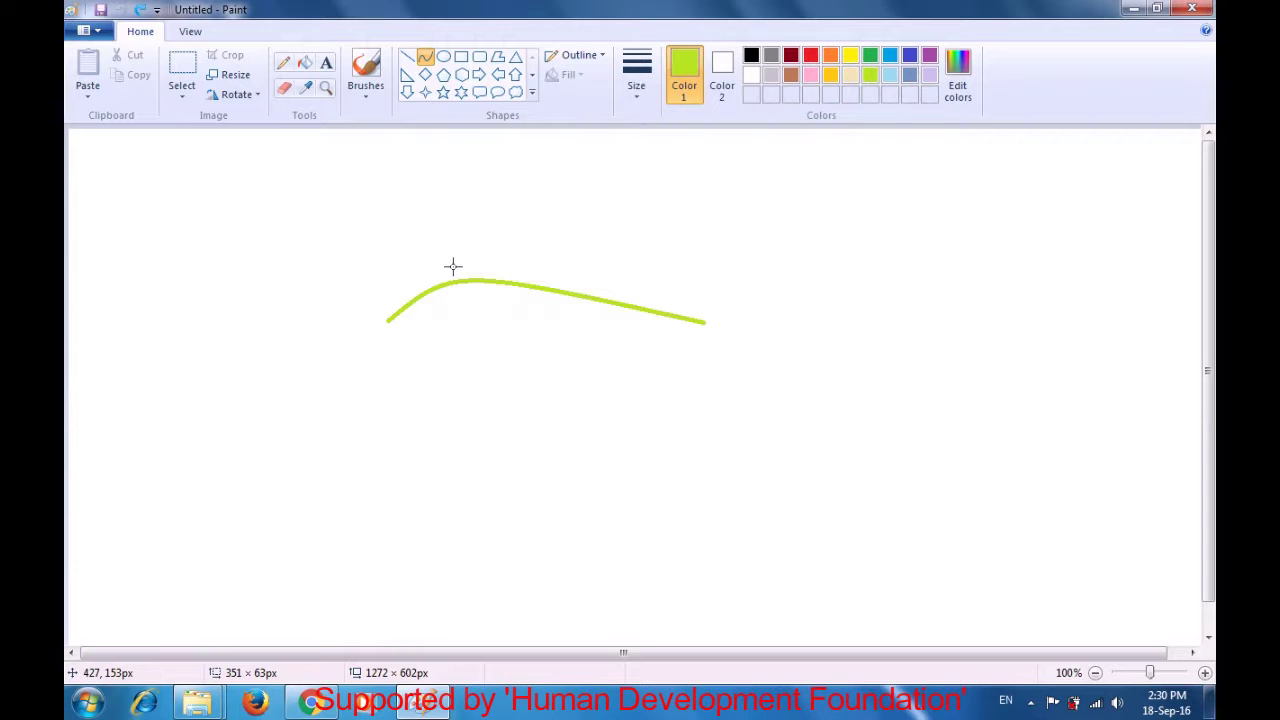
click(453, 266)
click(452, 234)
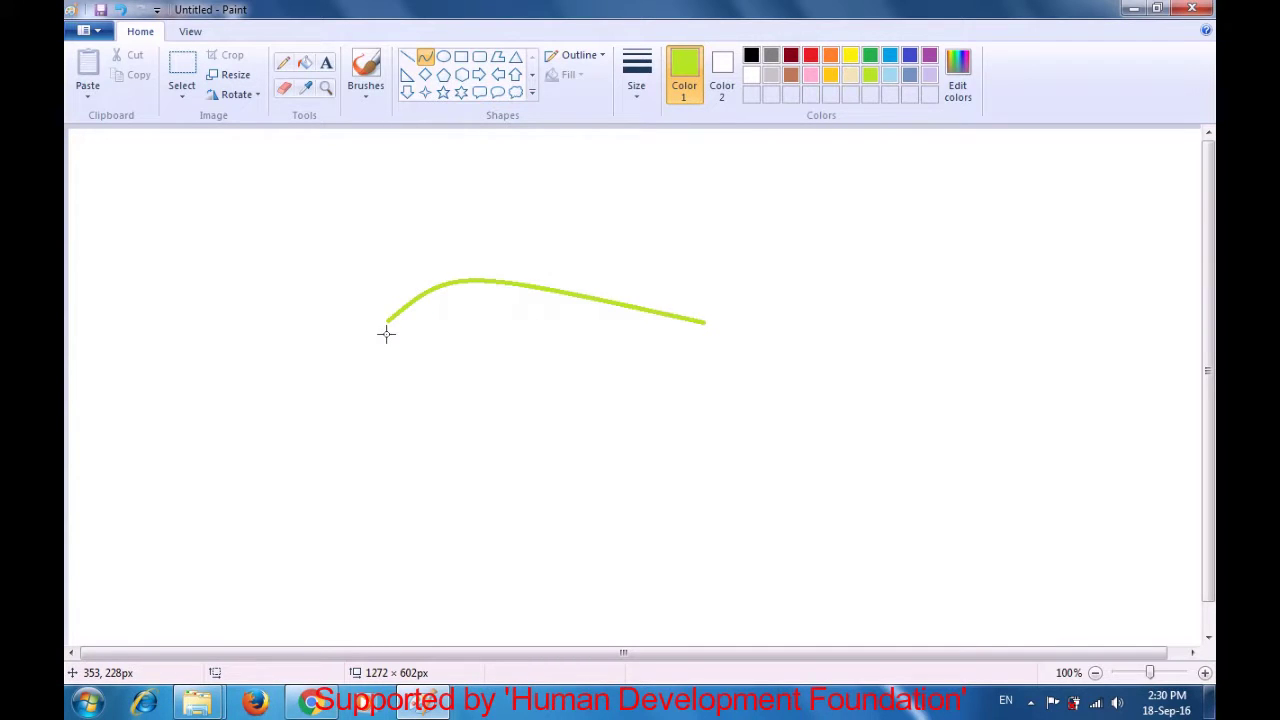
- Draw a mirrored lime curve about 351 px wide just below the back curve, bulging downward near its left end, as the belly
drag(386, 334, 703, 336)
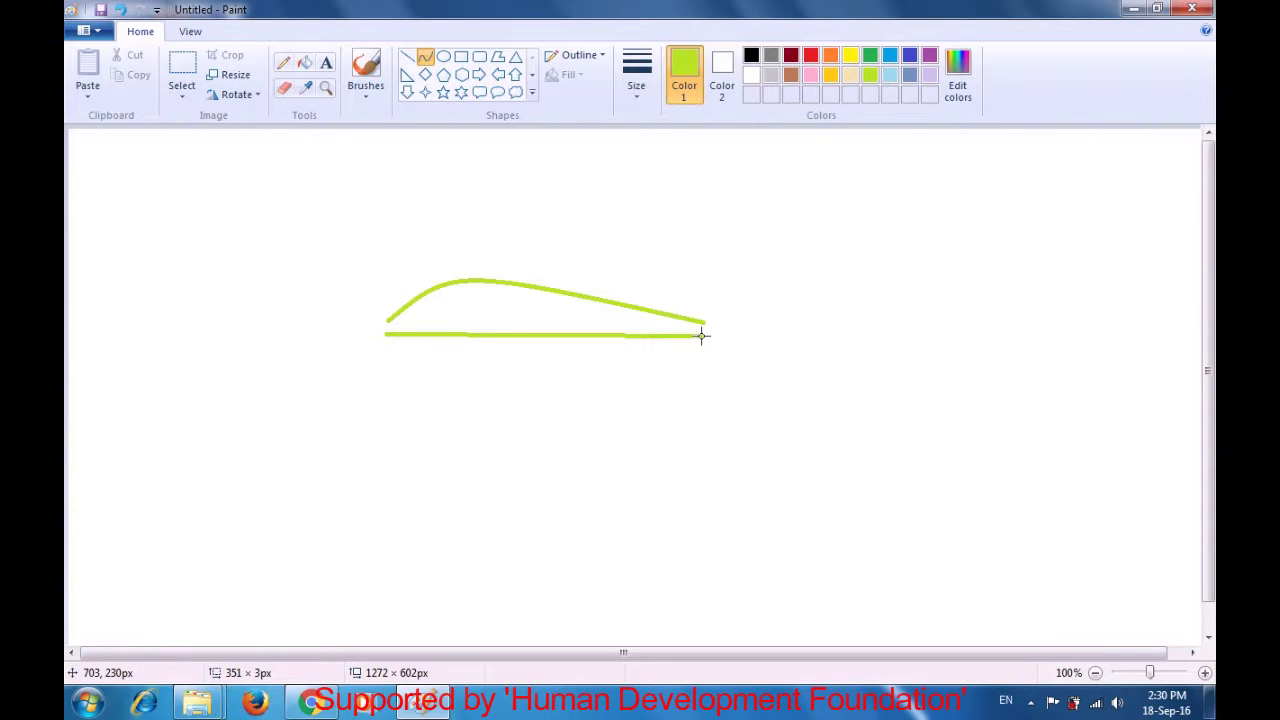
drag(471, 337, 463, 385)
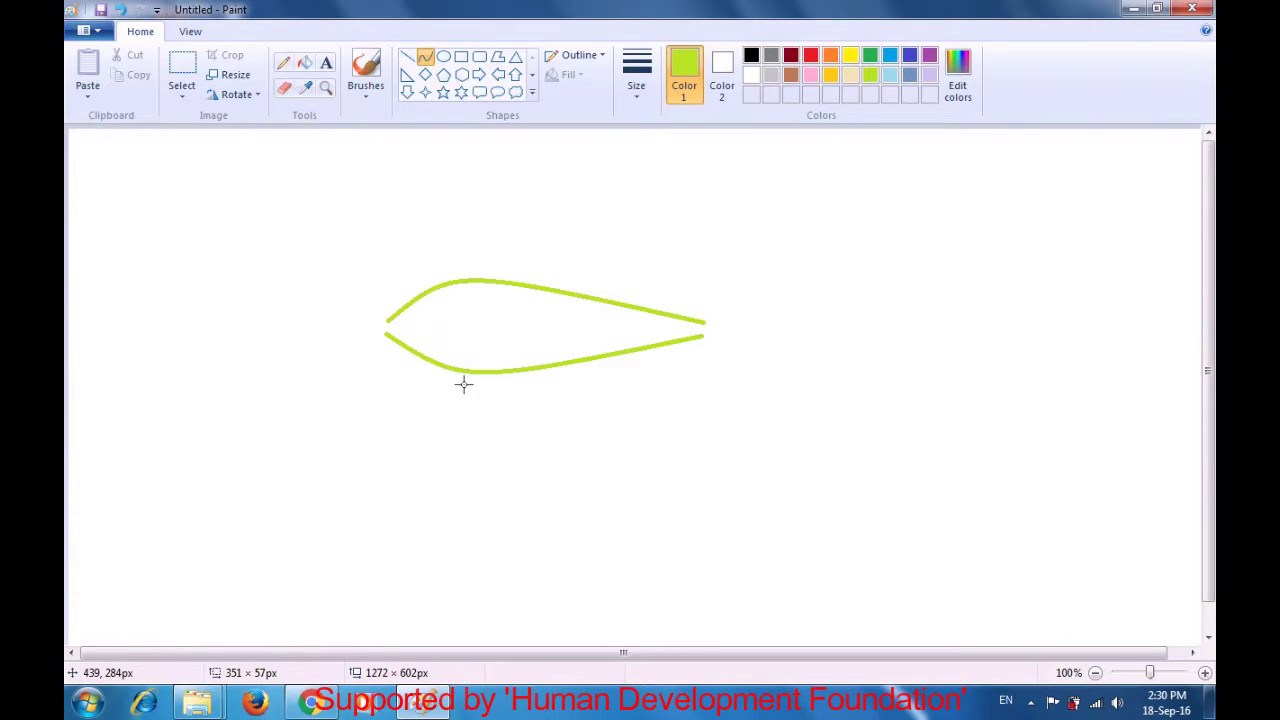
click(463, 385)
click(477, 421)
- Draw the curved outer edges of both tail lobes at the body's right end, the upper one about 51 × 61 px
click(703, 320)
drag(703, 320, 720, 270)
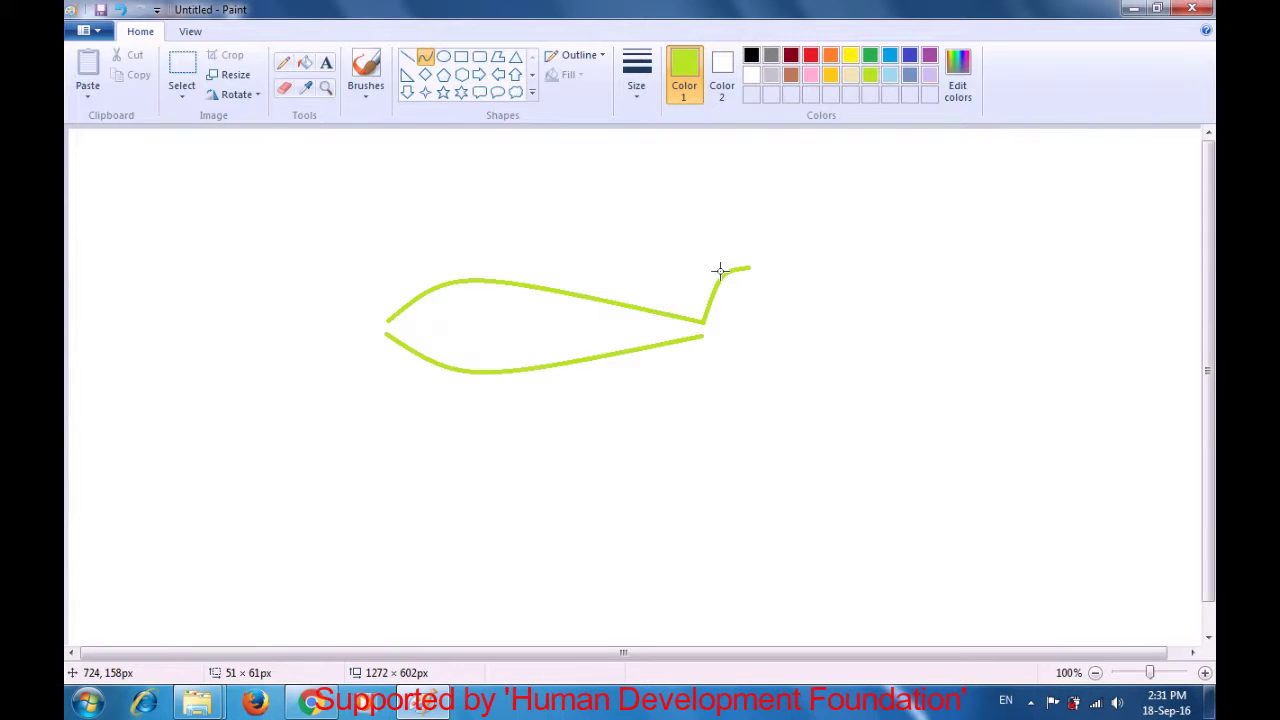
drag(720, 270, 721, 270)
click(799, 231)
drag(701, 334, 735, 372)
drag(724, 363, 711, 370)
click(843, 309)
- Close both tail lobes with curved inner edges meeting at a central notch, the lower one about 21 × 49 px
click(721, 329)
drag(721, 329, 751, 270)
mouse_move(739, 293)
mouse_down()
mouse_move(750, 303)
mouse_move(751, 280)
mouse_move(737, 282)
mouse_up()
mouse_move(719, 329)
mouse_down()
mouse_move(737, 372)
mouse_move(738, 342)
mouse_up()
drag(738, 342, 729, 364)
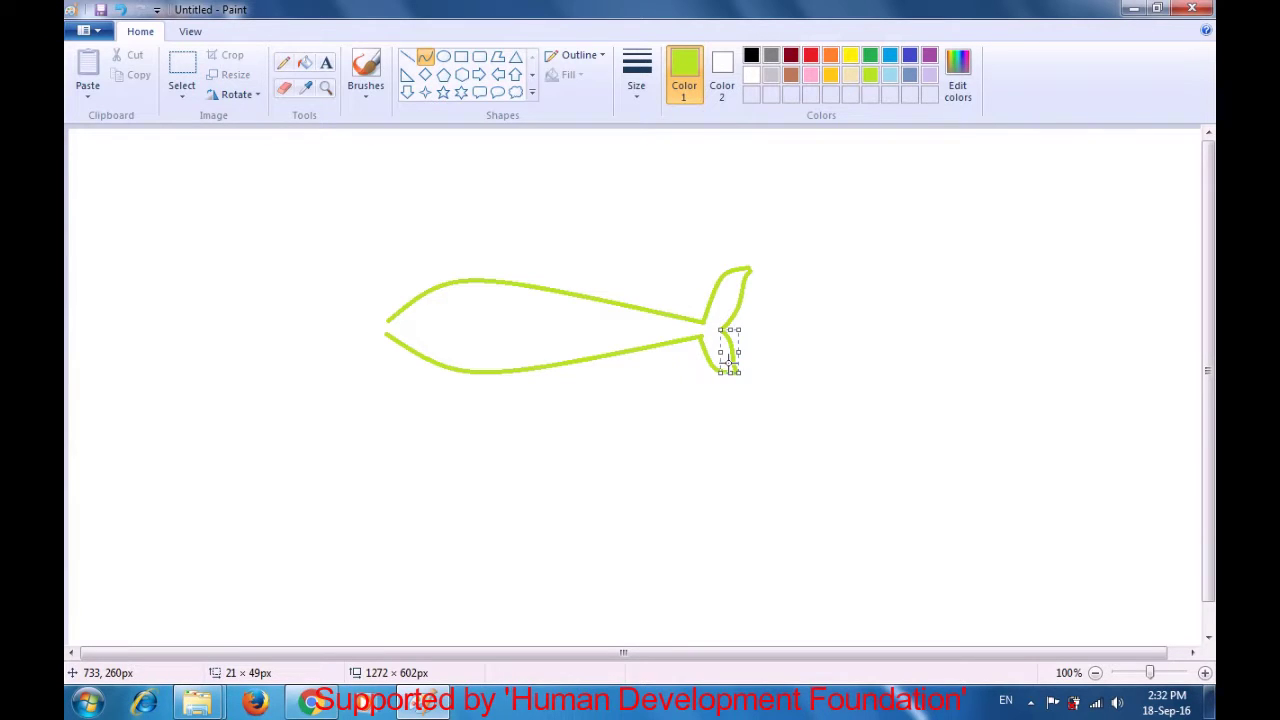
click(809, 337)
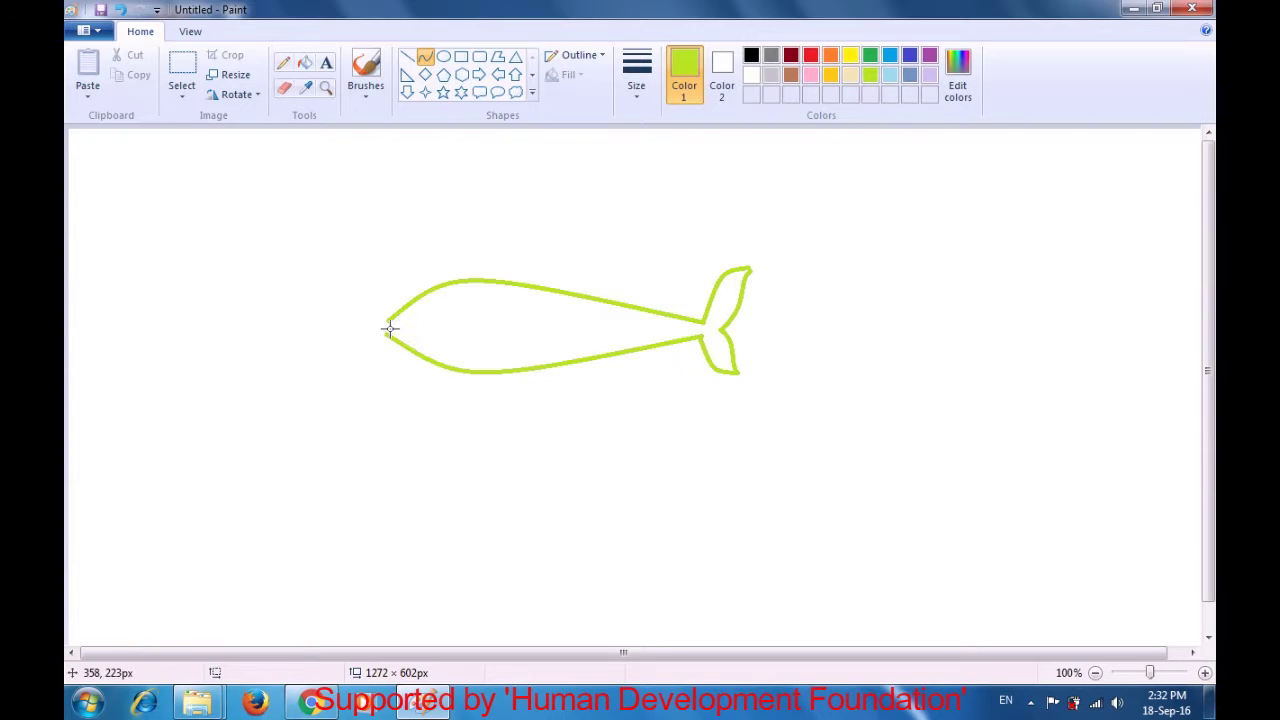
- Draw a slanted mouth line about 33 × 24 px and a small arched eye about 21 × 9 px in the fish's head
drag(389, 320, 418, 341)
drag(418, 341, 418, 341)
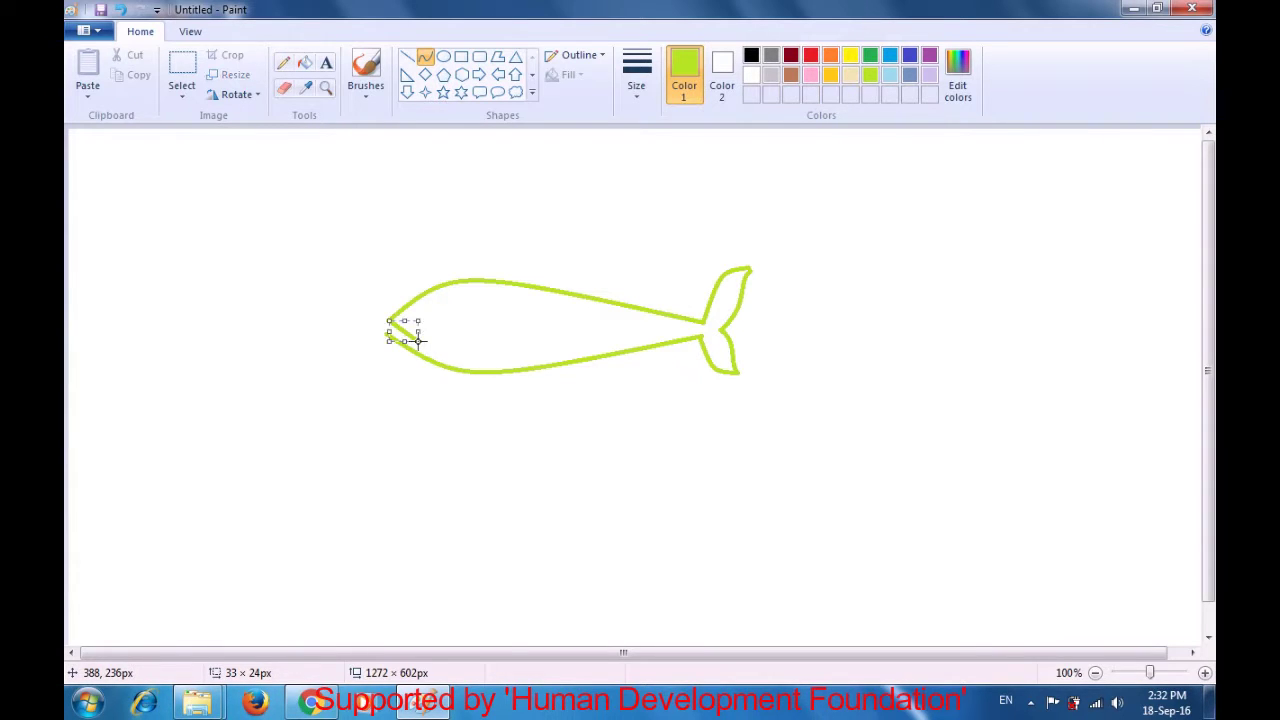
click(403, 401)
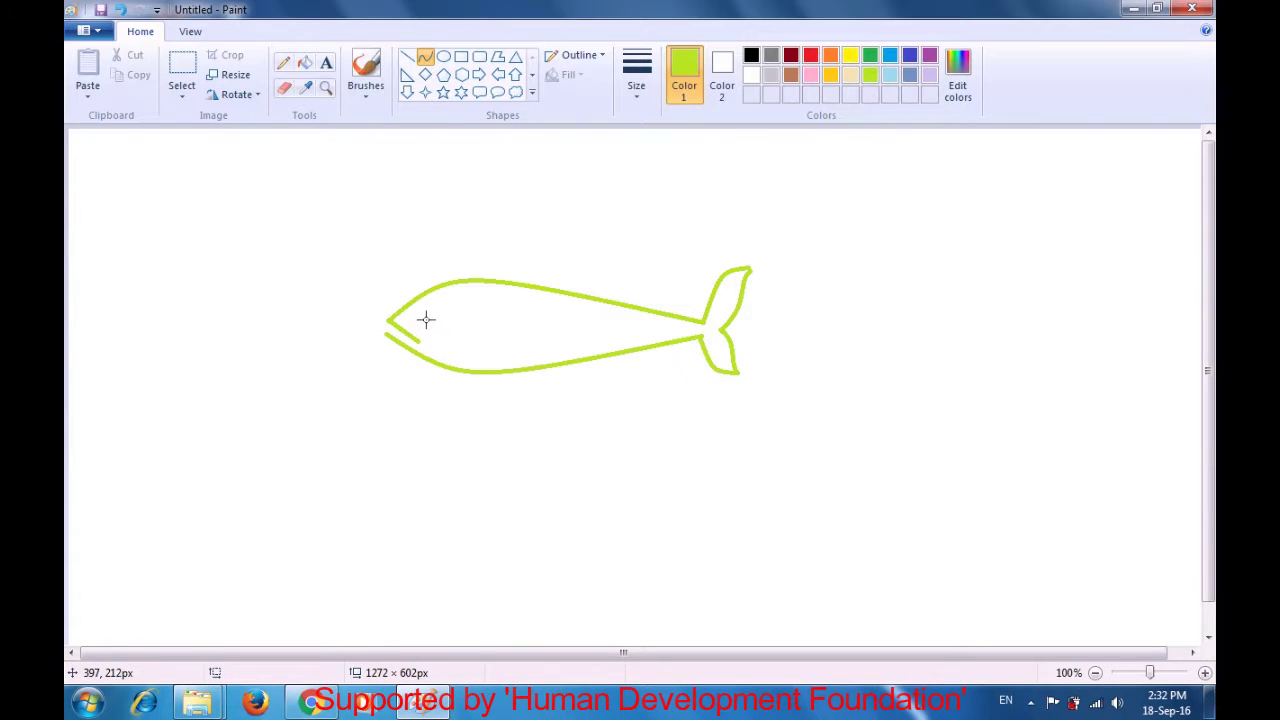
drag(426, 319, 444, 318)
drag(431, 318, 435, 314)
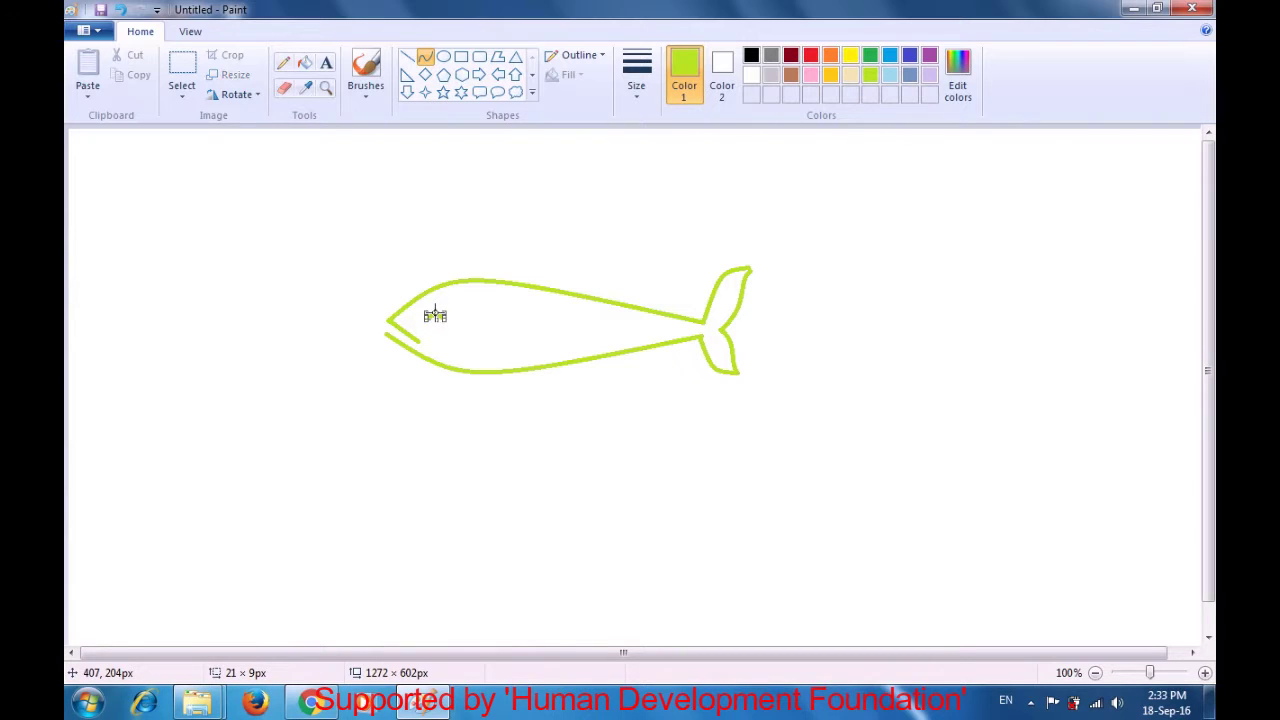
click(457, 245)
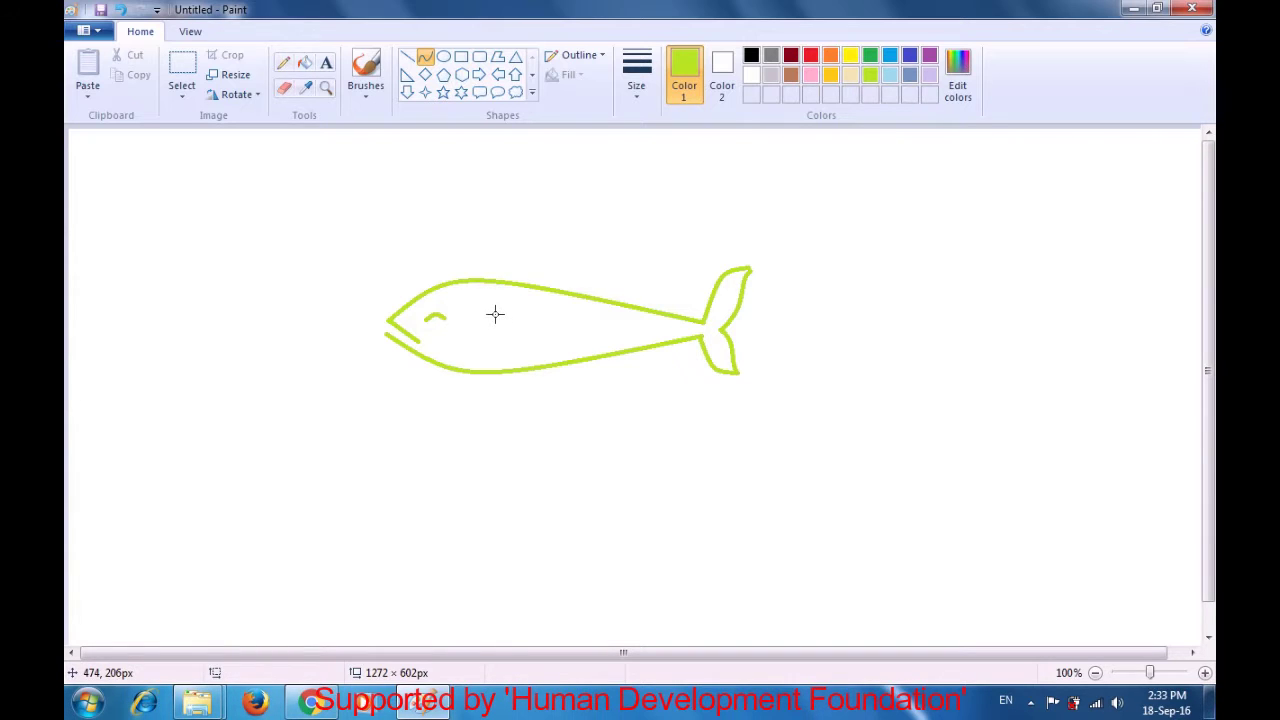
- Draw a short vertical gill curve behind the eye, bowed toward the tail
drag(497, 312, 497, 338)
drag(497, 337, 500, 321)
click(539, 252)
- Draw a lateral line from the gill curve to the tail using the thinnest line width
click(636, 100)
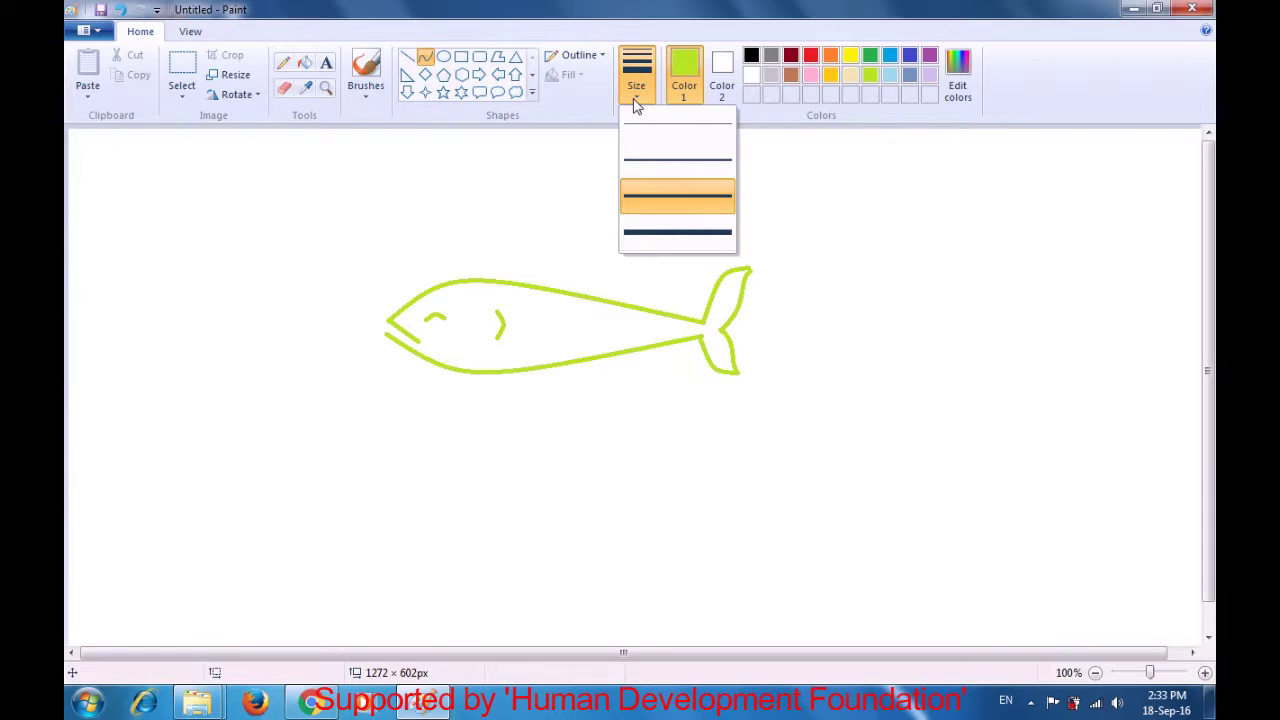
click(648, 122)
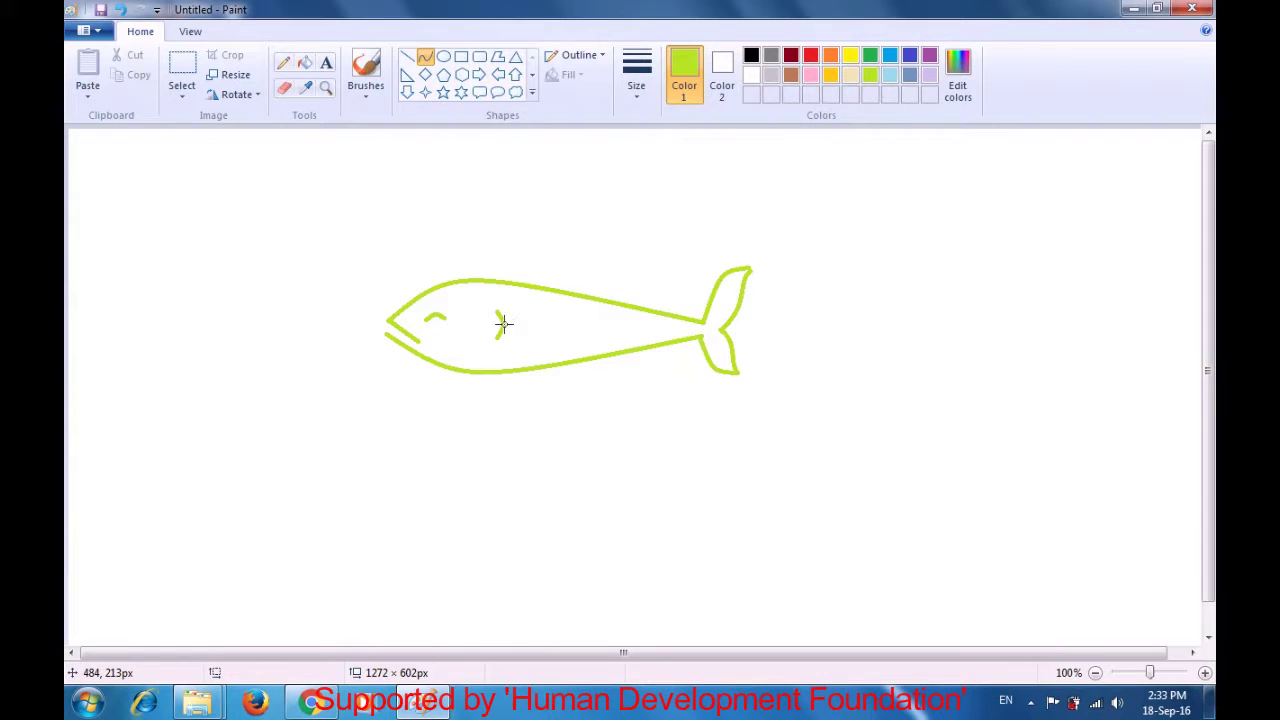
drag(503, 322, 679, 327)
drag(699, 327, 701, 329)
key(Return)
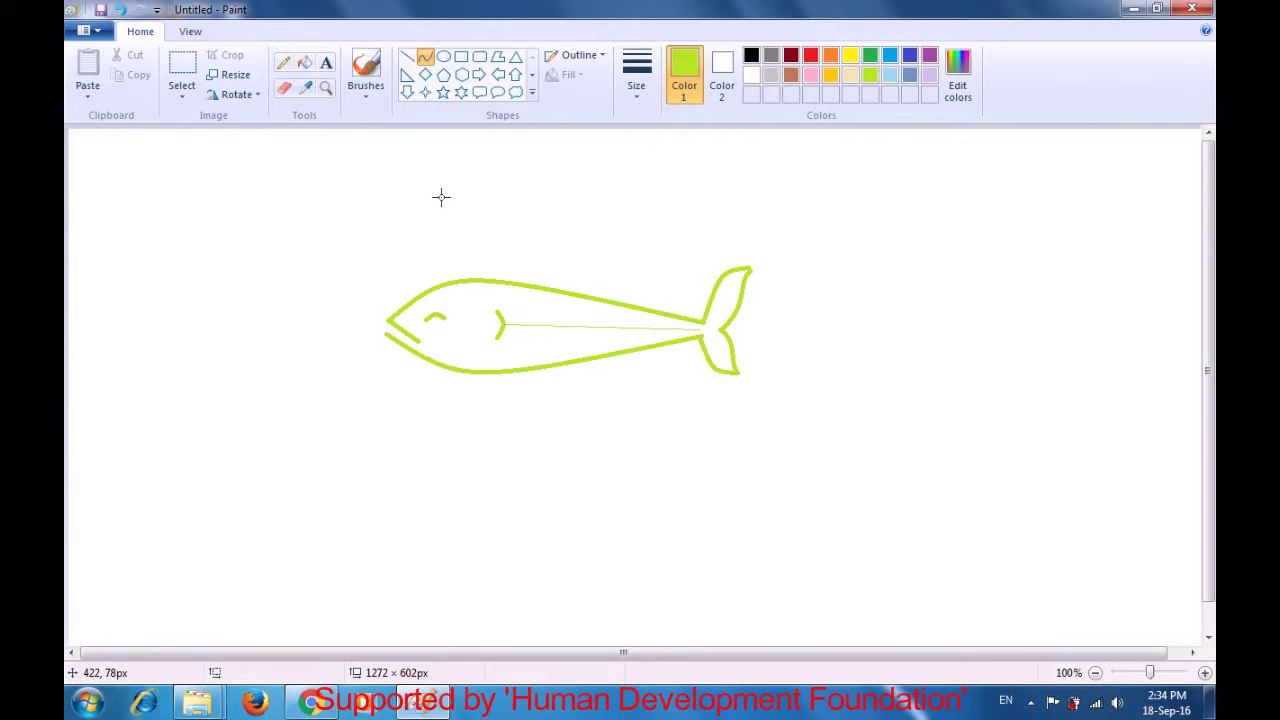
- Erase a short gap in both the back and belly outlines just behind the head for the fins
click(283, 92)
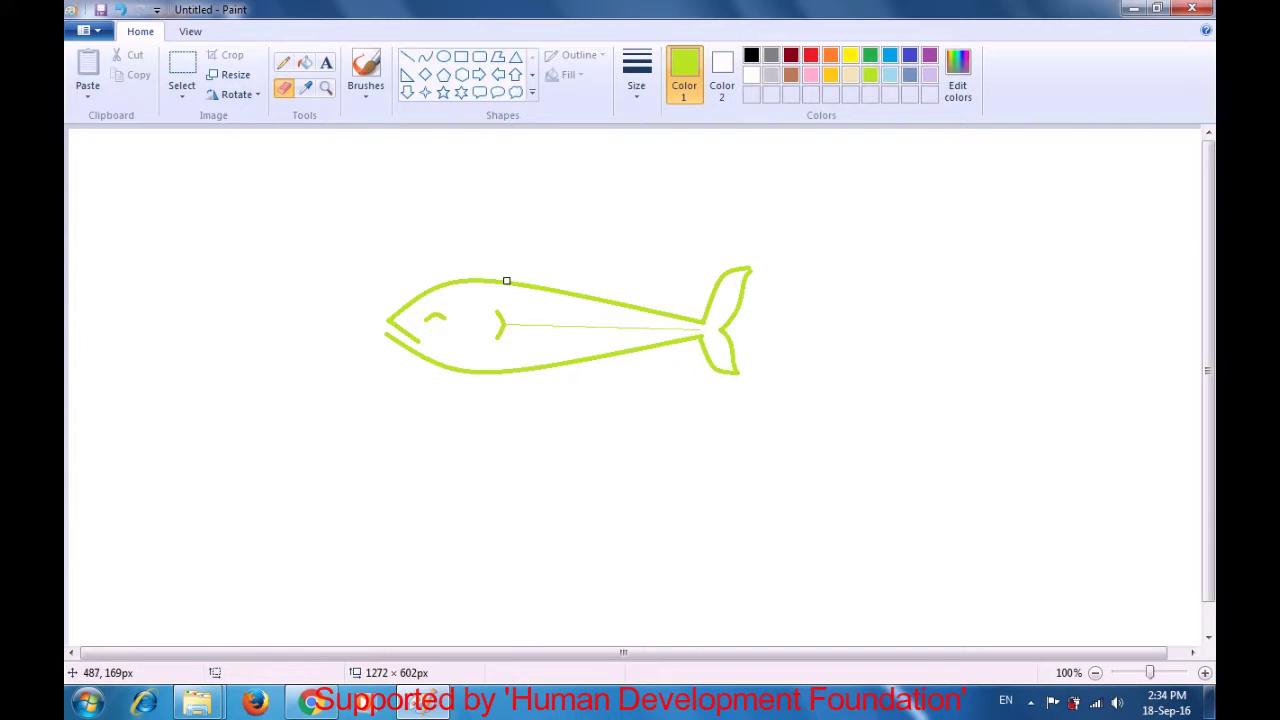
drag(507, 281, 511, 284)
drag(508, 288, 523, 283)
drag(506, 371, 524, 370)
- Draw the dorsal fin's curved front edge about 38 px tall from the back gap, using the second-thickest line width
click(425, 60)
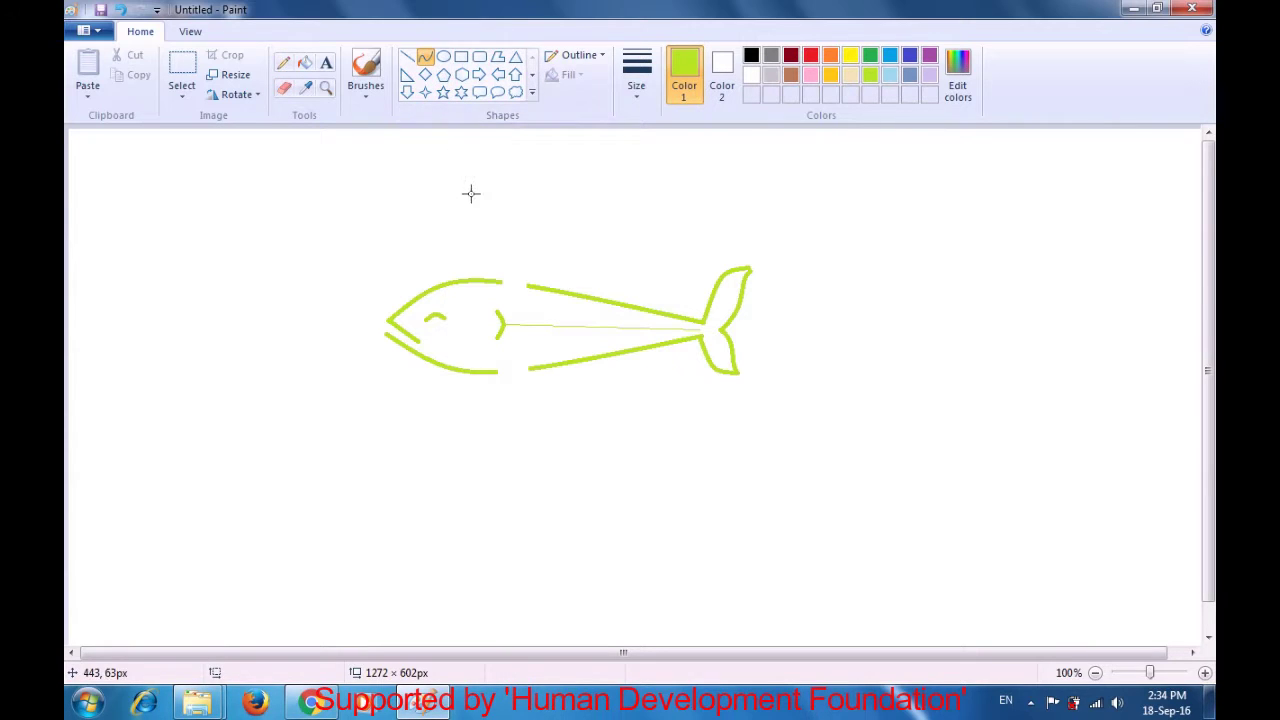
click(501, 283)
drag(501, 283, 514, 250)
click(629, 94)
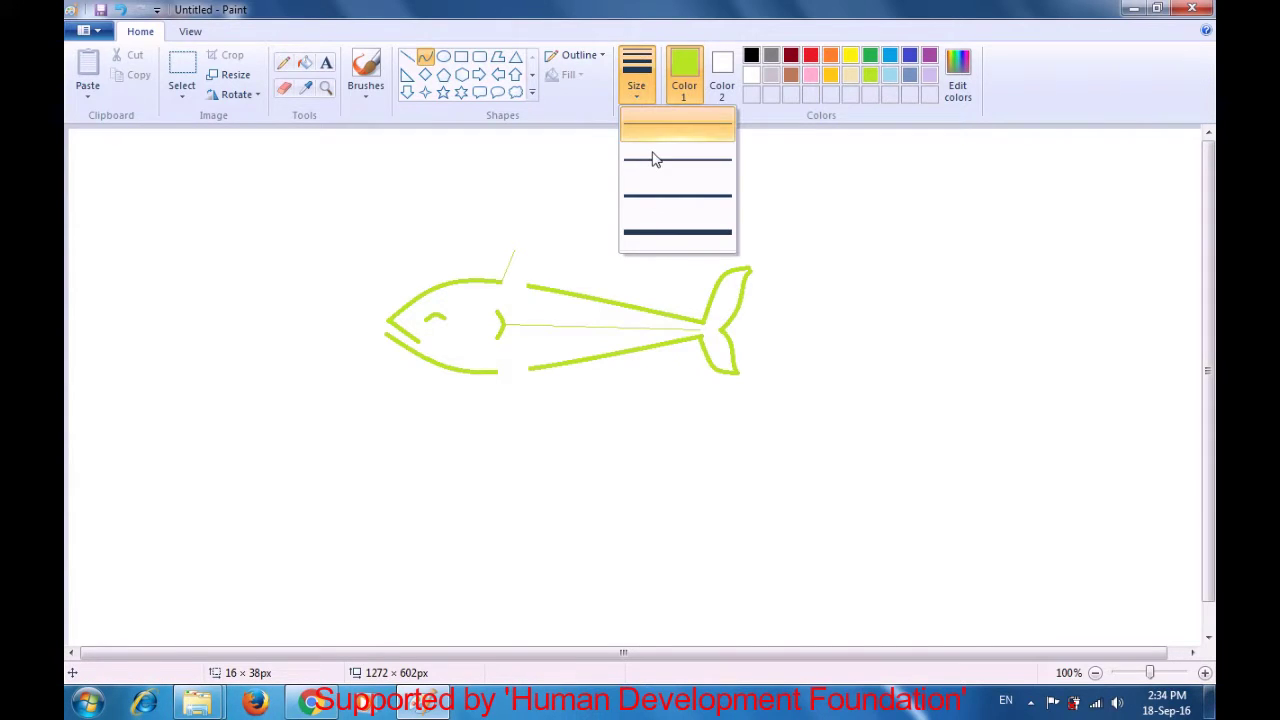
click(666, 197)
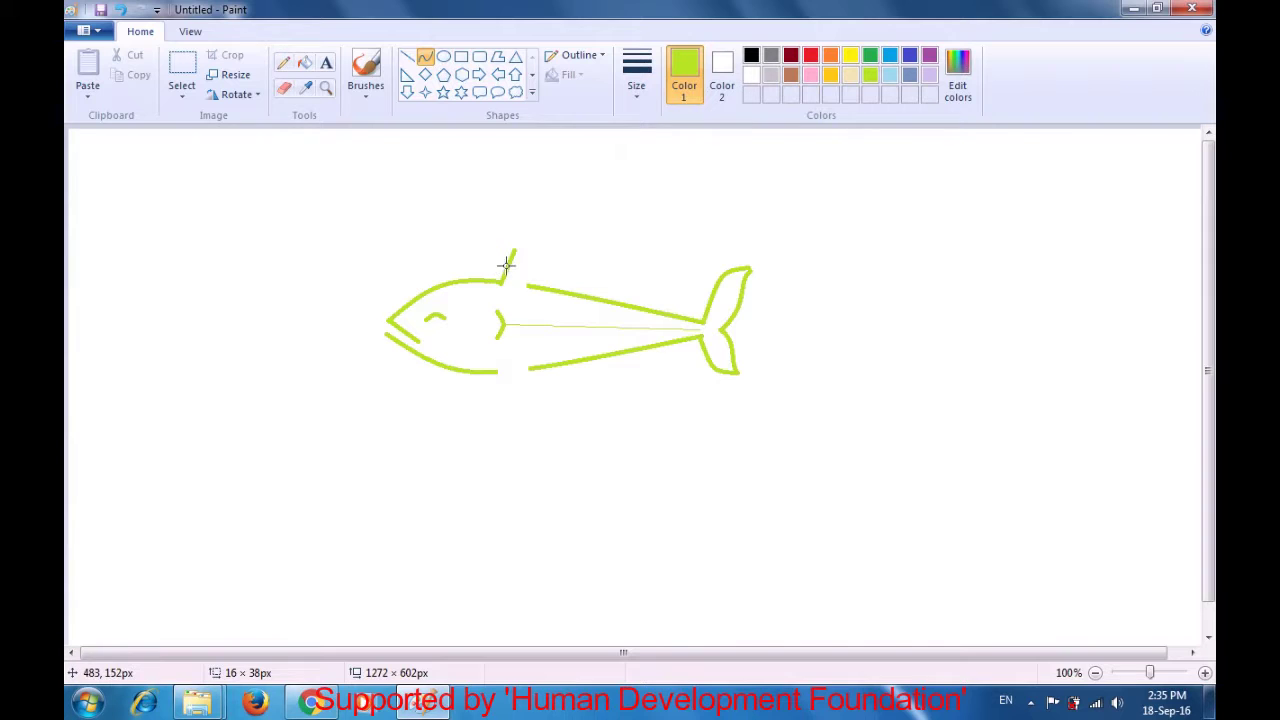
drag(509, 263, 499, 258)
drag(499, 258, 500, 257)
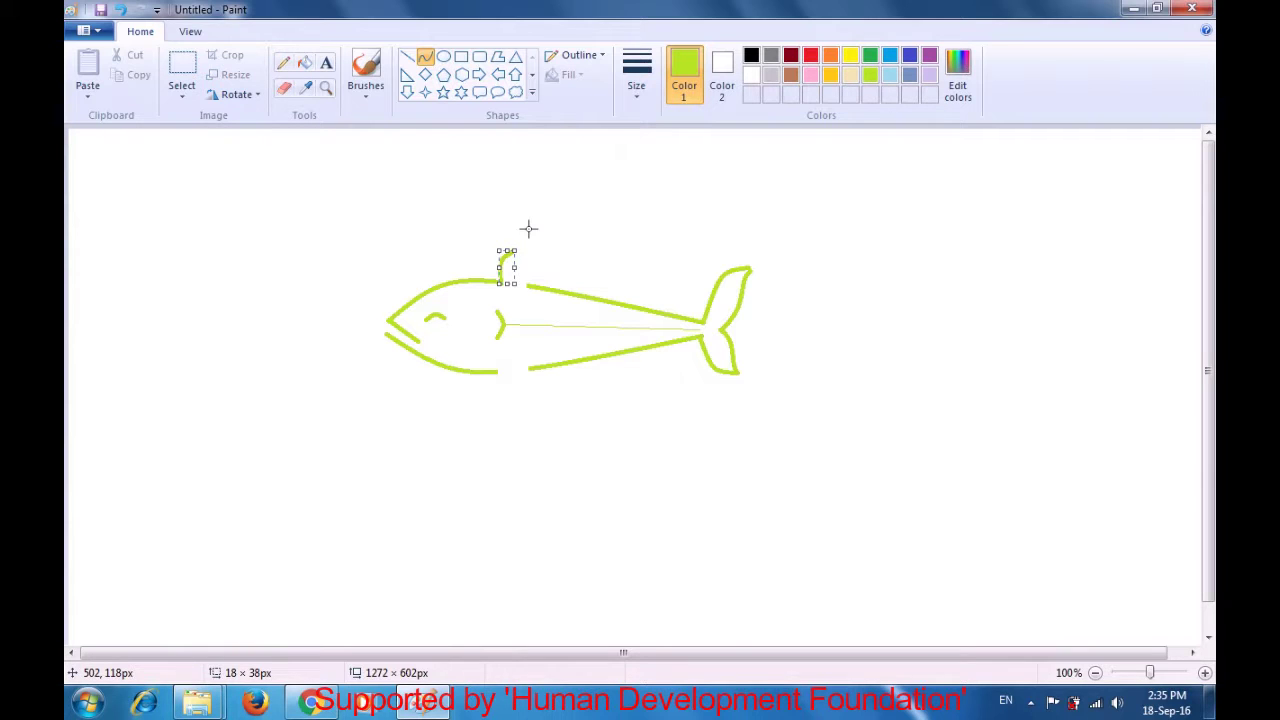
click(541, 208)
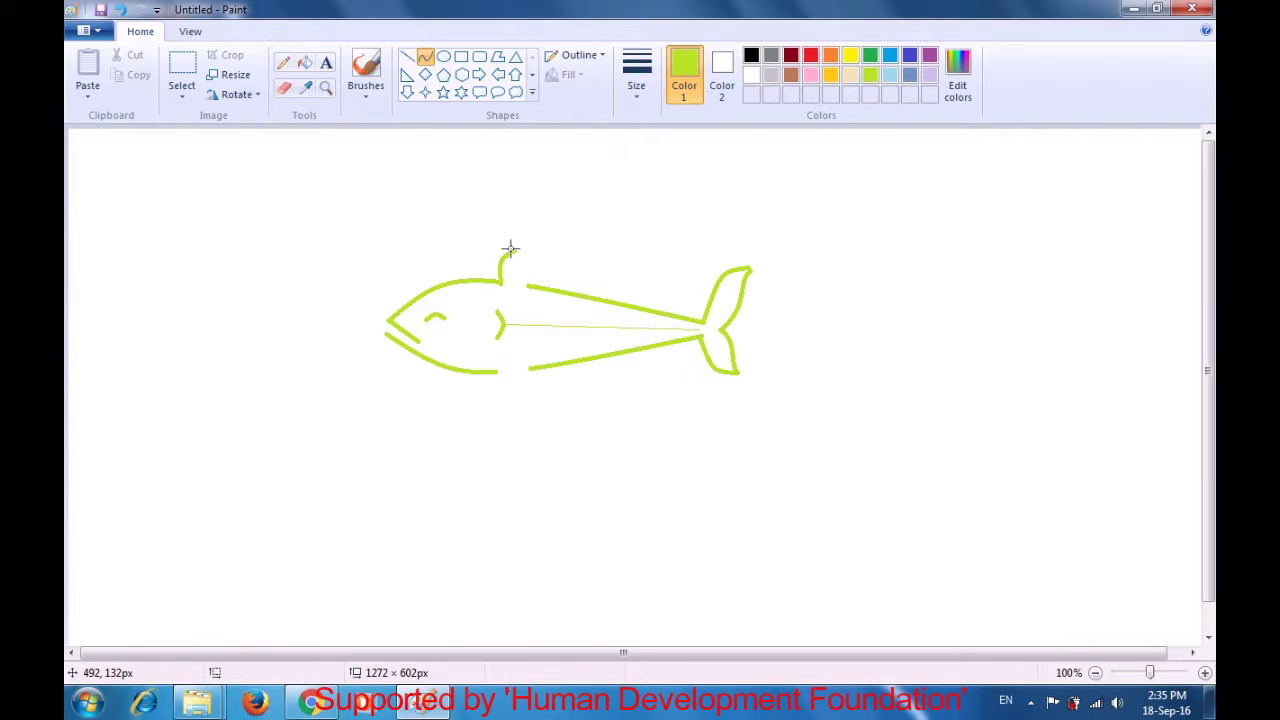
- Draw the dorsal fin's curved rear edge from its tip down to the back outline, bowed inward
drag(514, 251, 529, 287)
drag(517, 263, 510, 266)
click(510, 266)
click(603, 238)
drag(482, 350, 515, 398)
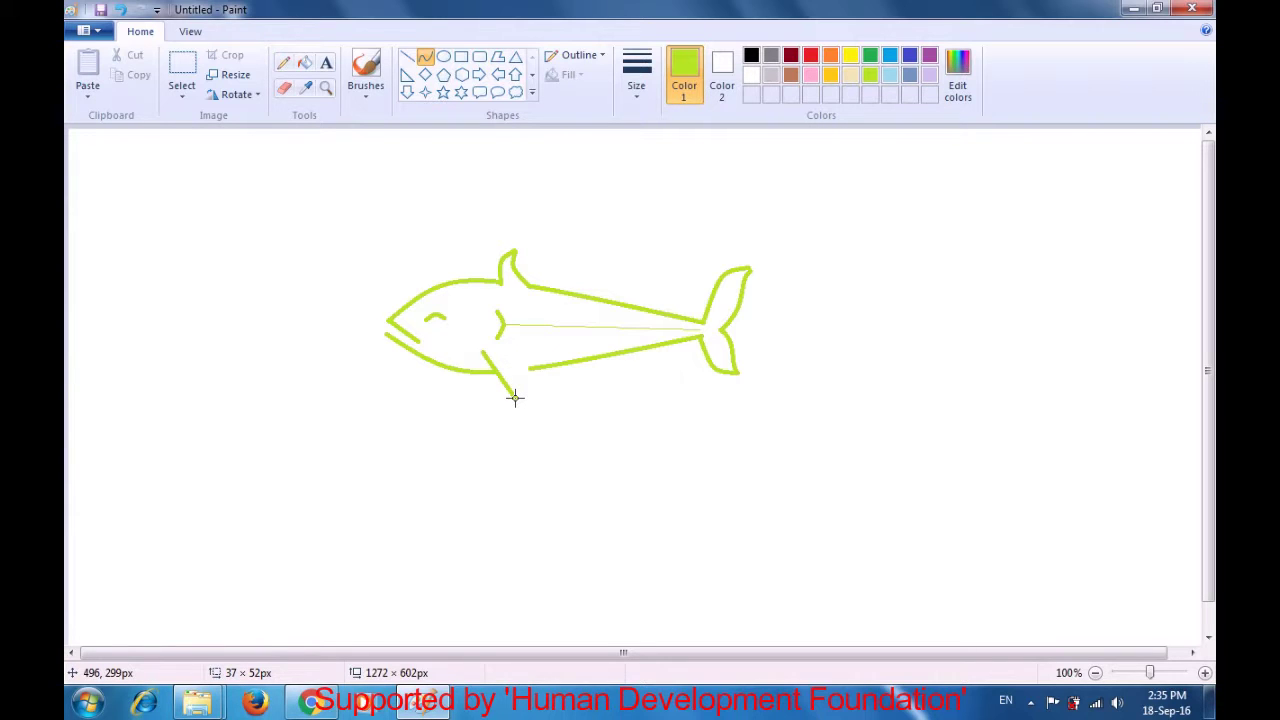
drag(515, 398, 496, 381)
key(ctrl+z)
- Draw the lower fin's front edge as a curve about 15 × 52 px crossing the front end of the belly gap
drag(503, 351, 506, 397)
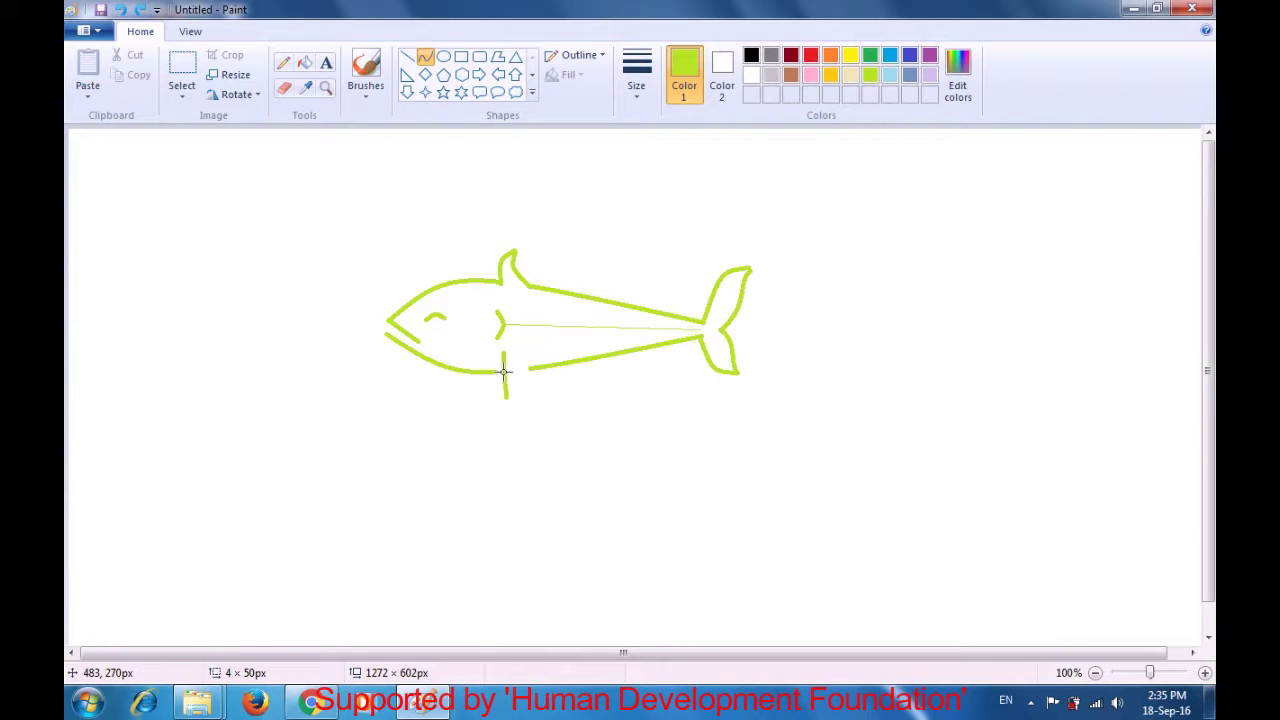
drag(505, 372, 500, 372)
drag(501, 391, 493, 398)
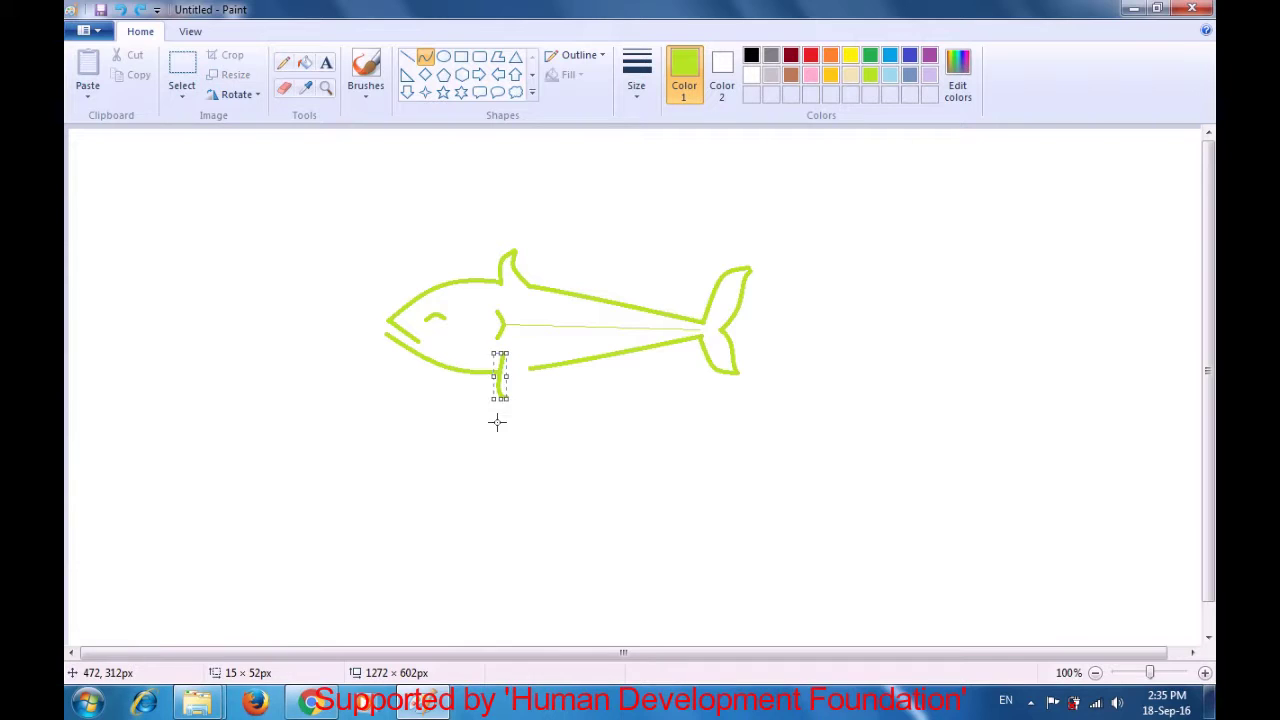
click(516, 408)
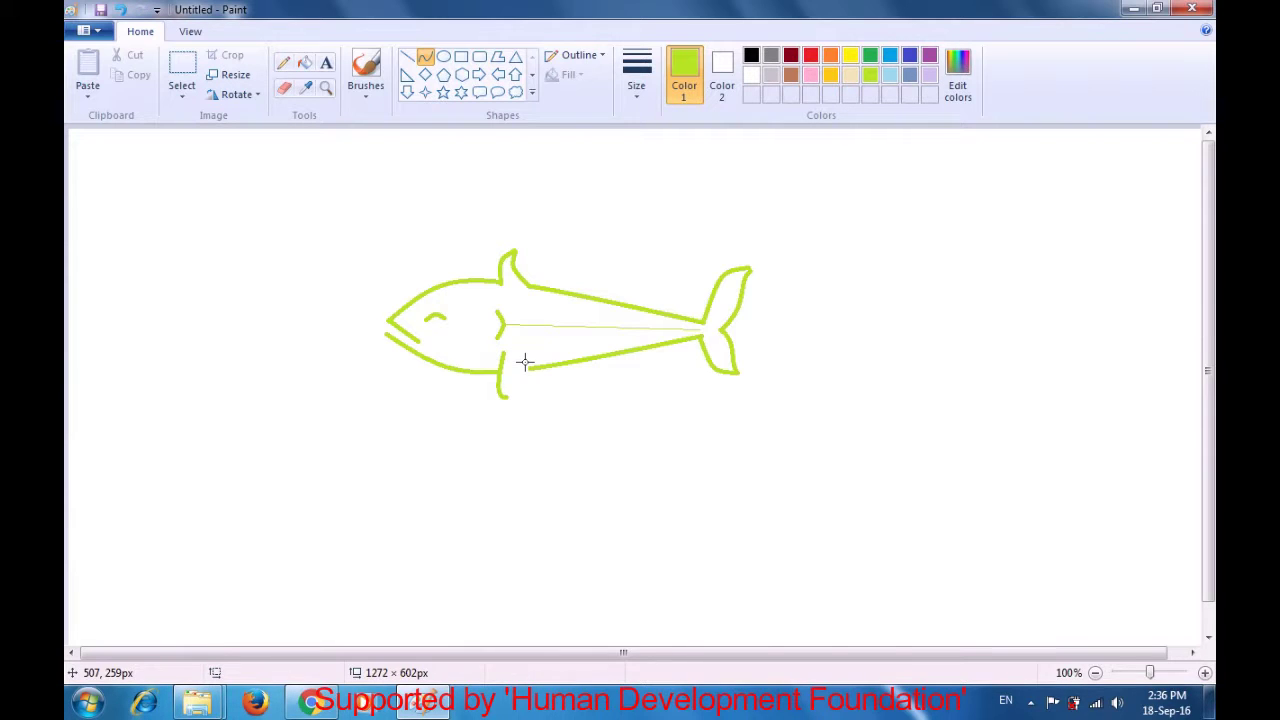
- Draw the lower fin's curved rear edge from inside the body down to the fin tip
drag(521, 353, 506, 384)
click(444, 394)
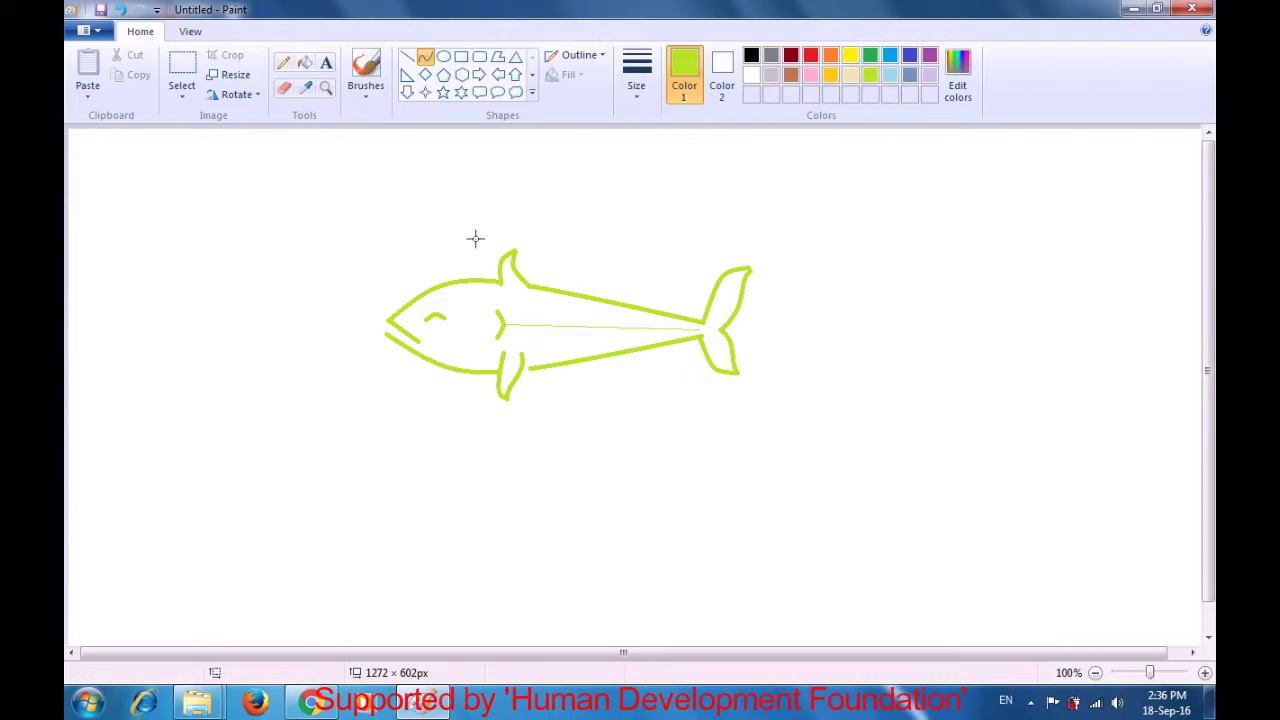
drag(522, 368, 522, 368)
click(510, 384)
- Join the lower fin's rear edge to the belly outline with a short straight line
click(406, 57)
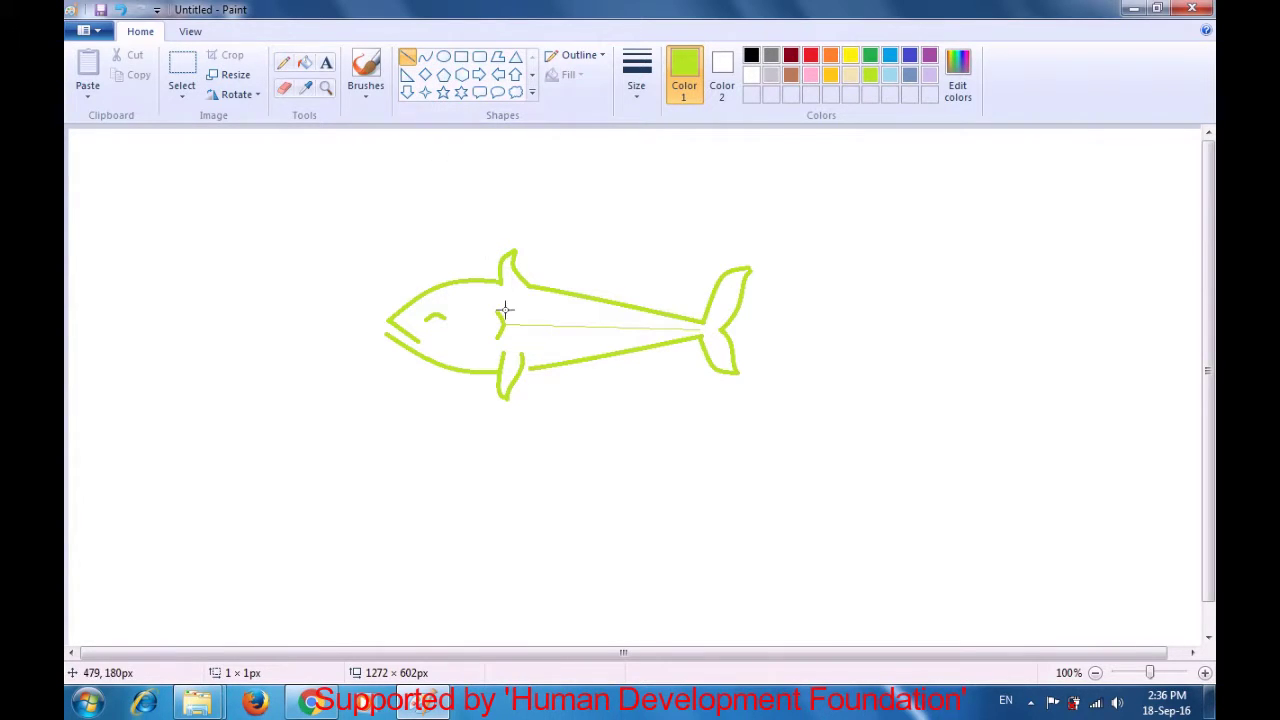
drag(520, 367, 531, 368)
click(310, 333)
click(294, 348)
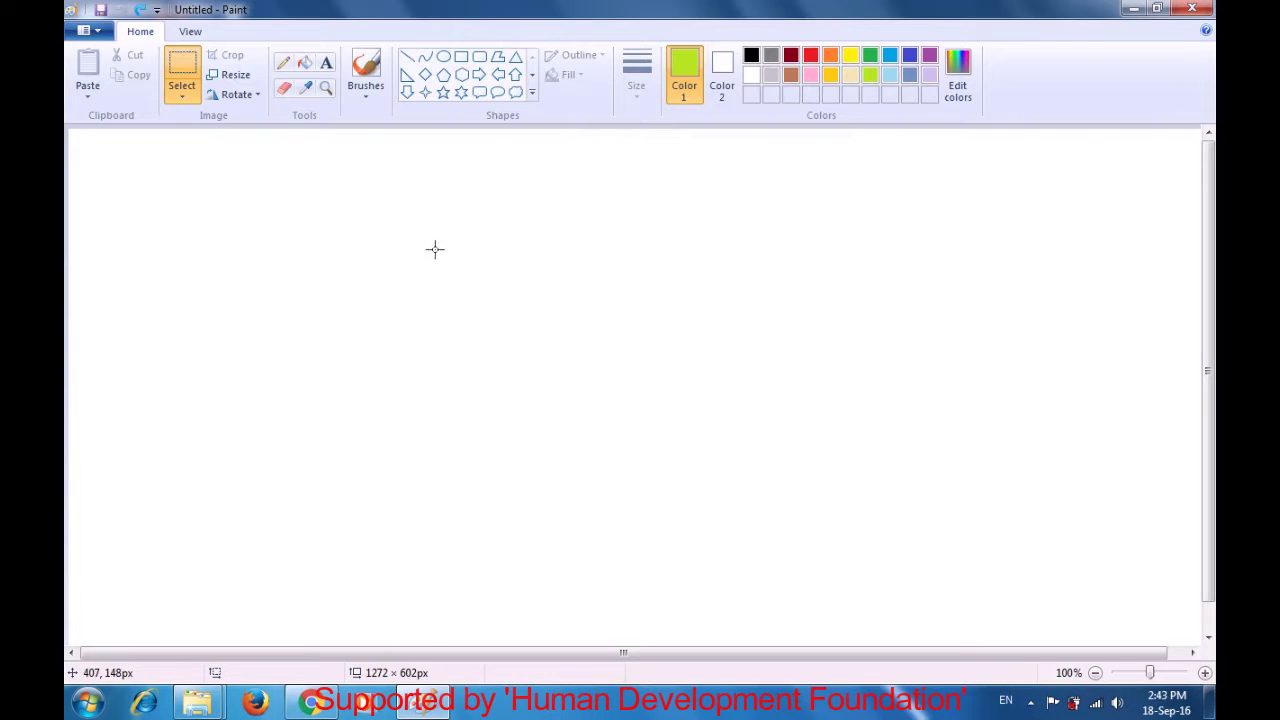
- Draw the whale's back and rounded head as a lime curve about 355 px wide, bulging upward at the front end
click(425, 62)
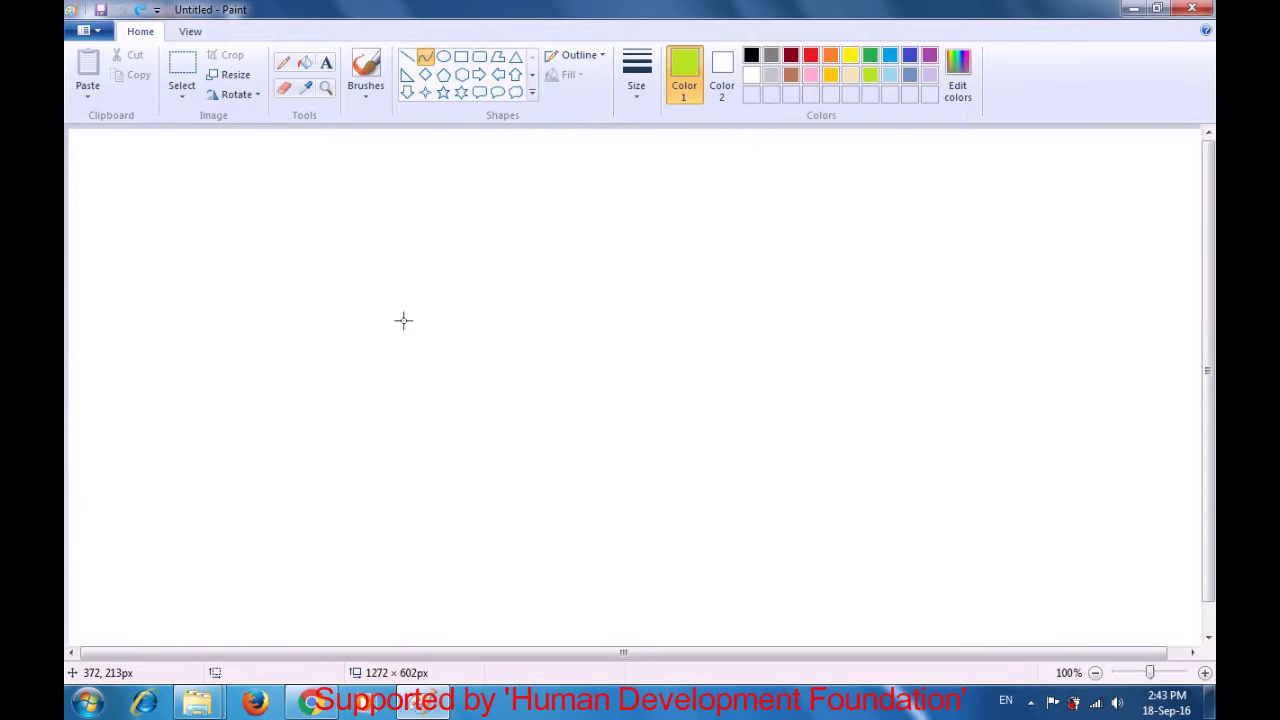
drag(403, 320, 723, 326)
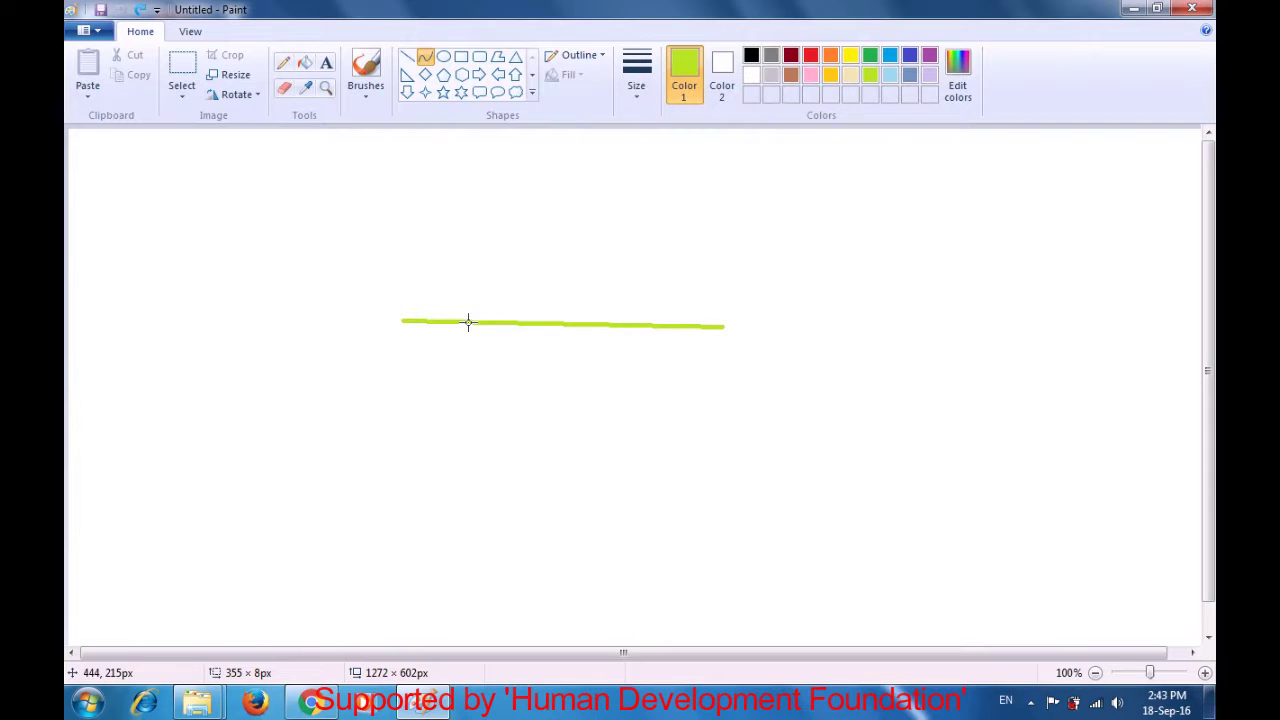
drag(468, 321, 405, 225)
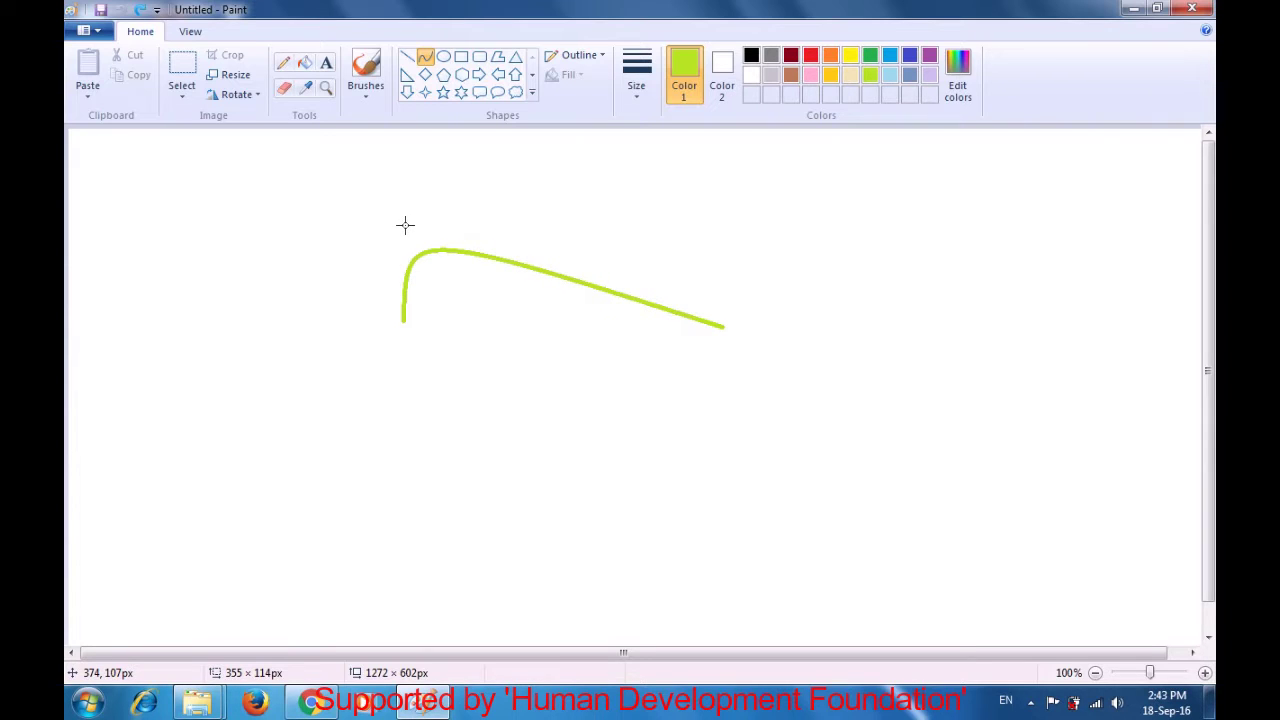
drag(405, 225, 405, 225)
click(326, 229)
- Draw the whale's belly as a straight line about 352 × 25 px from the head's lower end toward the tail
drag(403, 321, 719, 343)
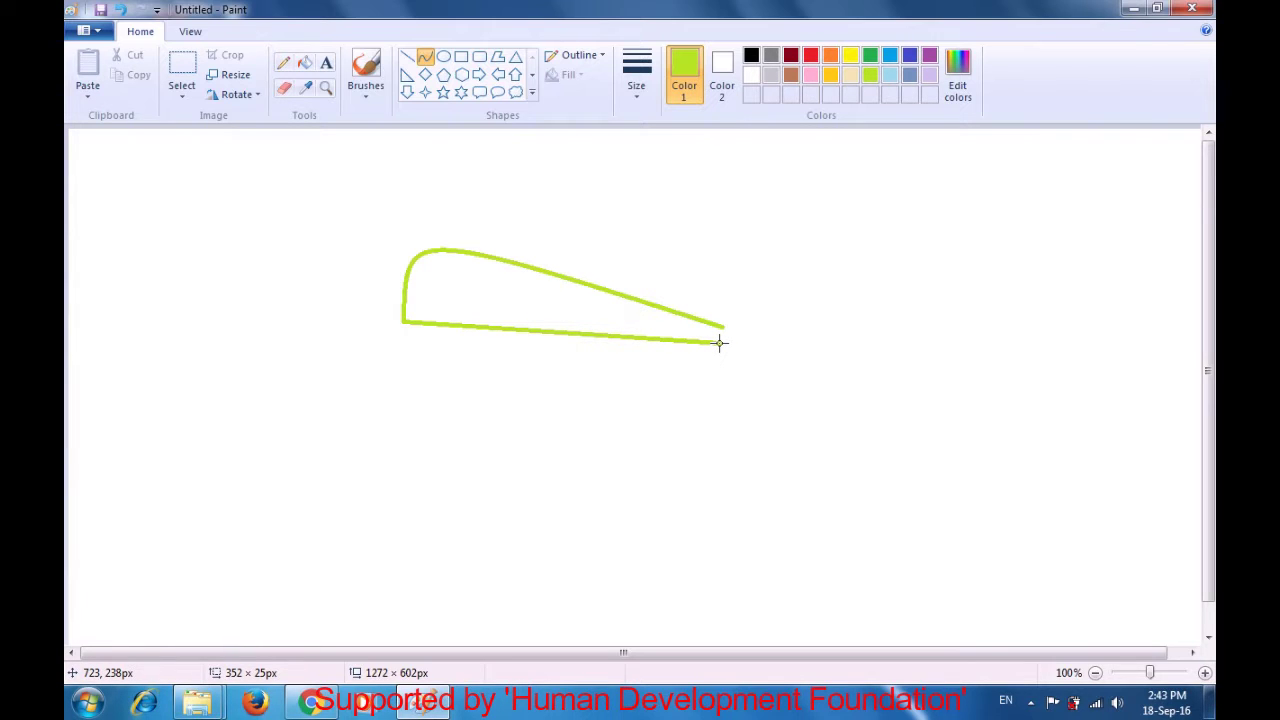
drag(719, 343, 719, 343)
click(811, 311)
- Draw the front edges of both tail flukes: an upper curve about 28 × 48 px and a mirrored lower curve from the belly's end
drag(723, 327, 747, 286)
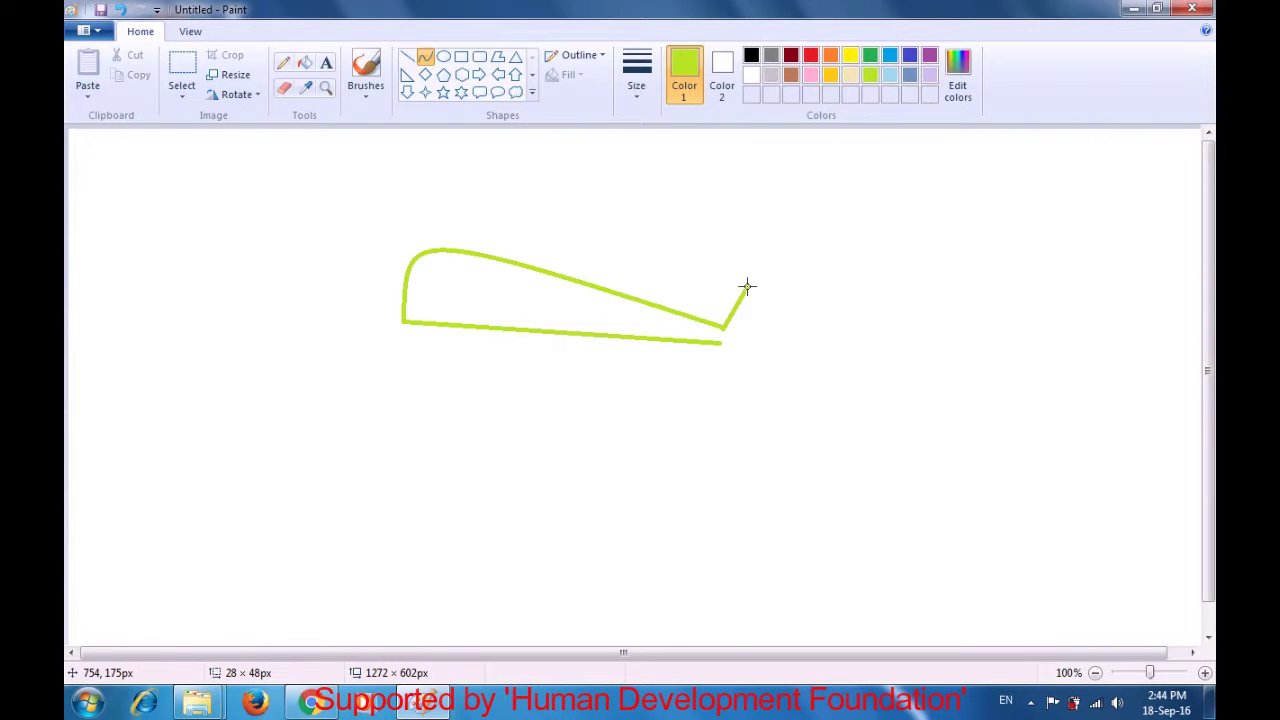
drag(736, 300, 728, 294)
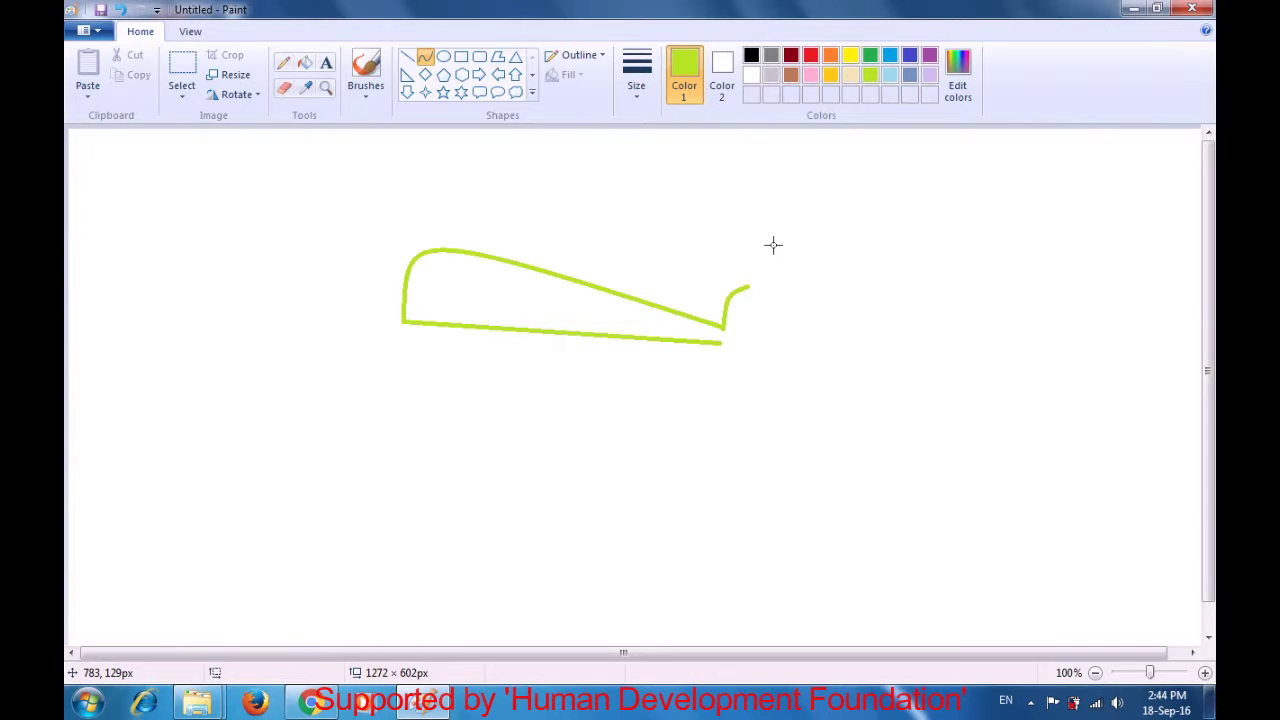
click(720, 347)
drag(720, 347, 739, 373)
drag(729, 358, 725, 361)
click(843, 339)
- Close the tail with a curve joining the two fluke tips, about 98 px high and bowed inward toward the body
drag(749, 286, 740, 372)
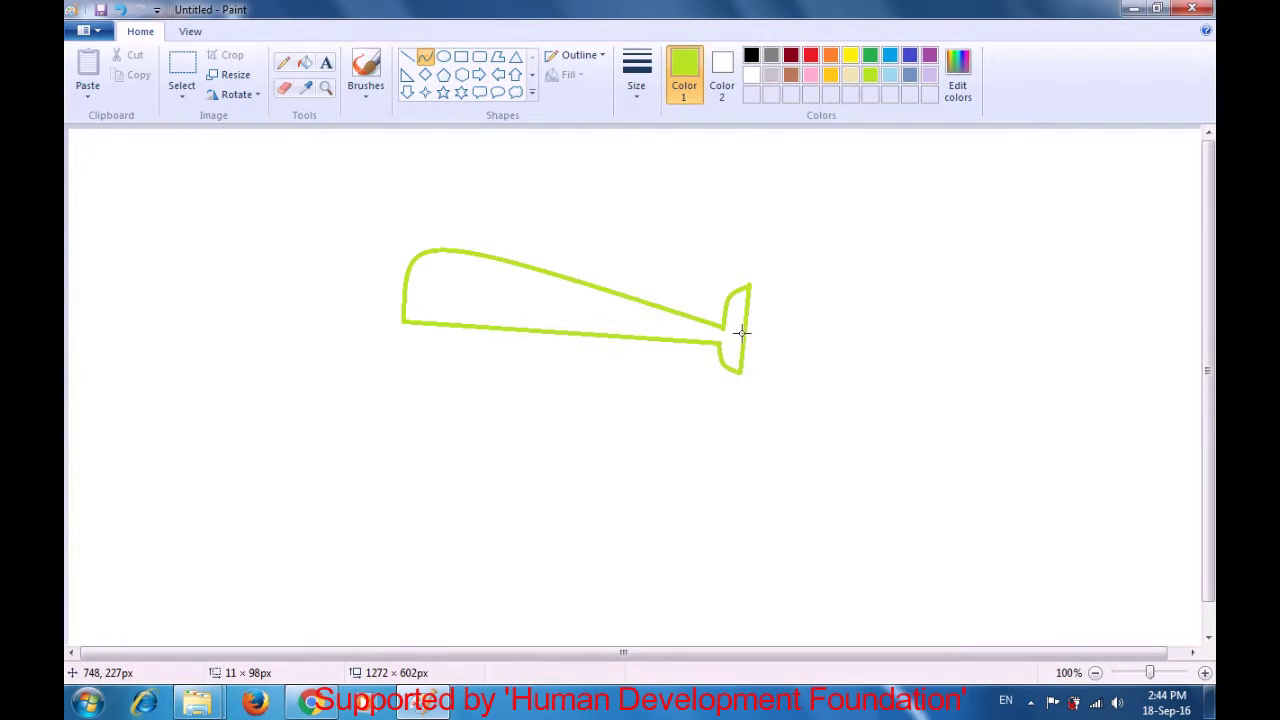
drag(743, 333, 725, 337)
click(860, 318)
- Draw the whale's mouth as a straight line about 61 × 8 px from the head's front edge, plus a small arched eye above its inner end
drag(404, 303, 459, 309)
drag(459, 309, 459, 308)
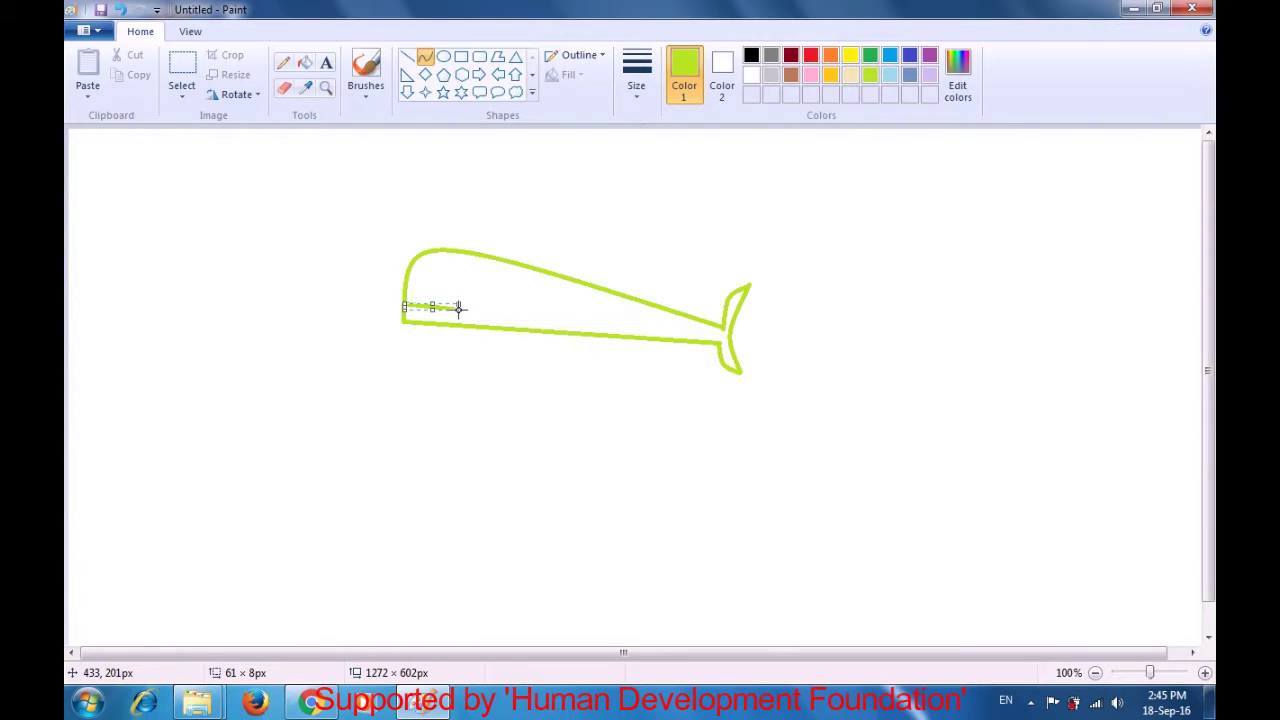
key(Return)
drag(471, 287, 484, 287)
drag(484, 287, 478, 285)
click(506, 217)
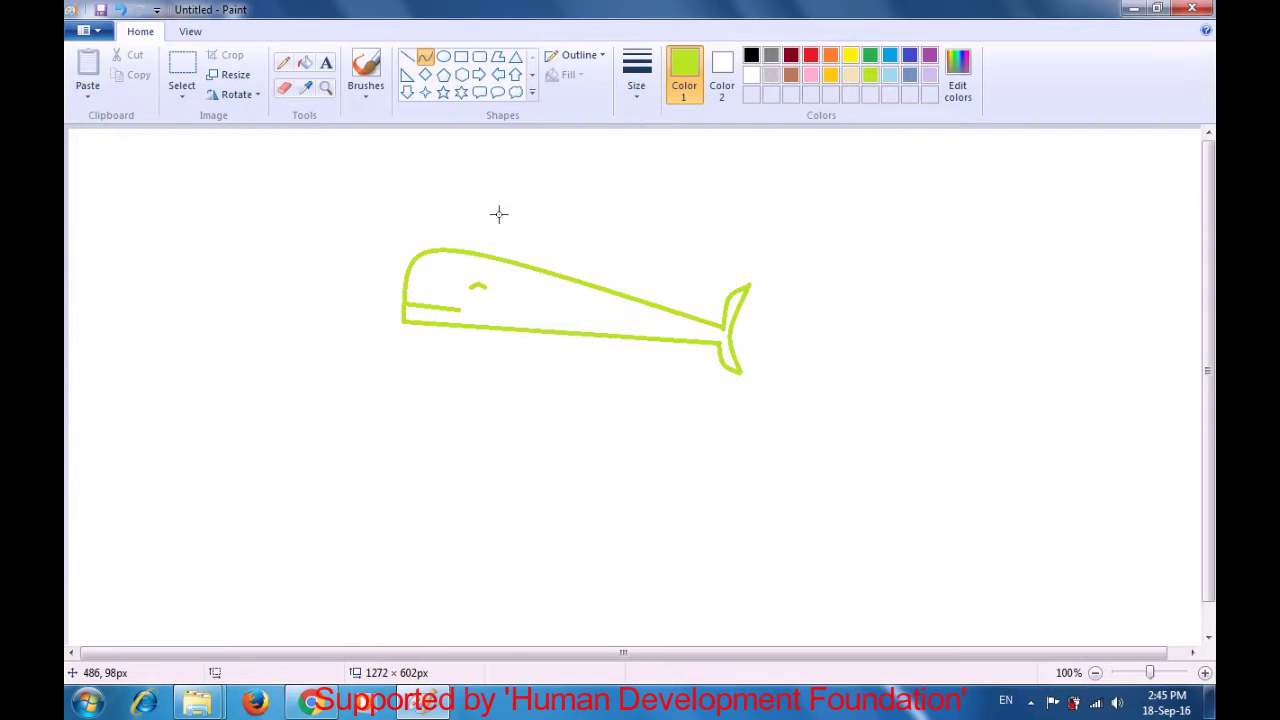
- Erase a short gap in the belly line and draw the flipper's front edge as a curve about 27 × 39 px near the gap
click(285, 90)
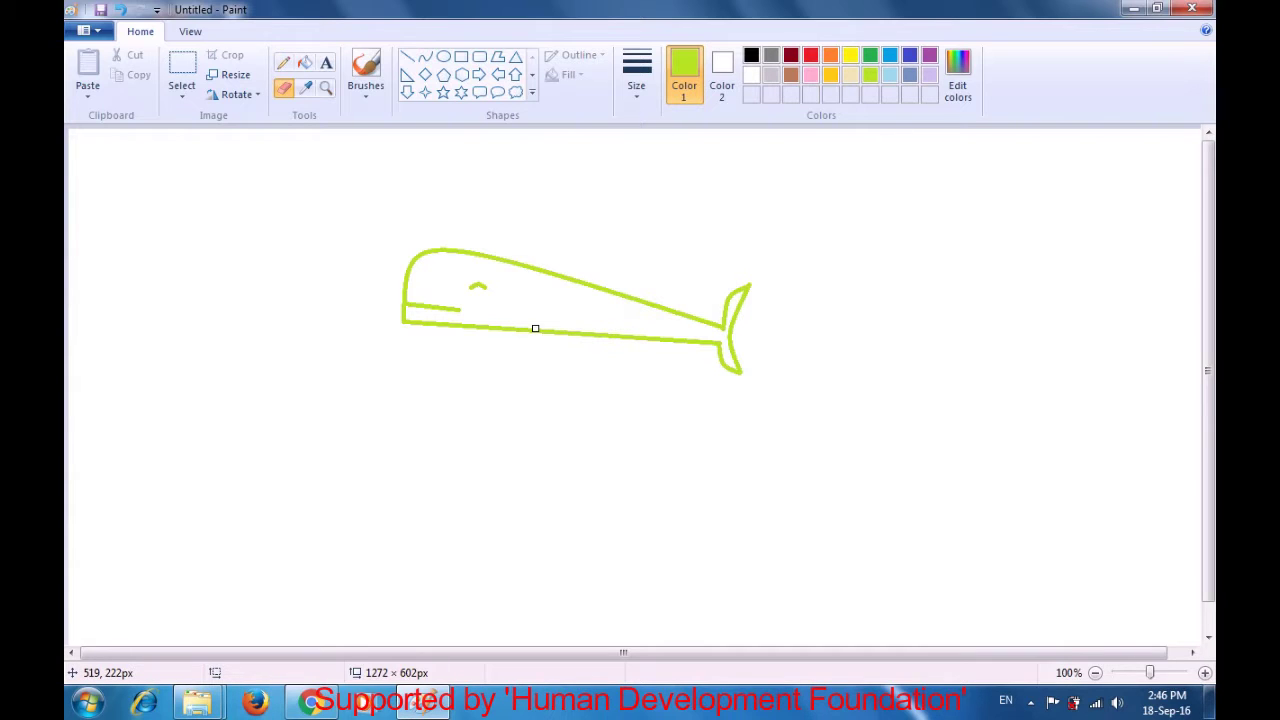
drag(535, 328, 552, 332)
click(427, 59)
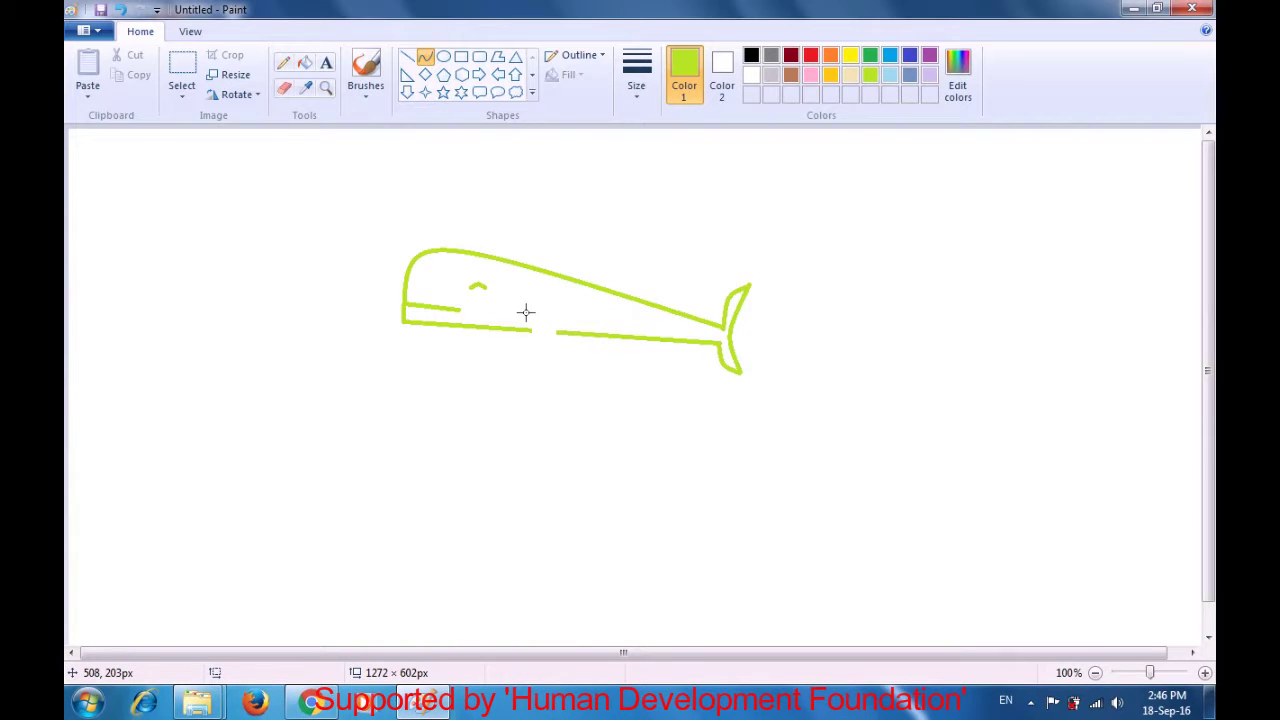
drag(527, 313, 537, 353)
drag(531, 340, 529, 338)
click(529, 338)
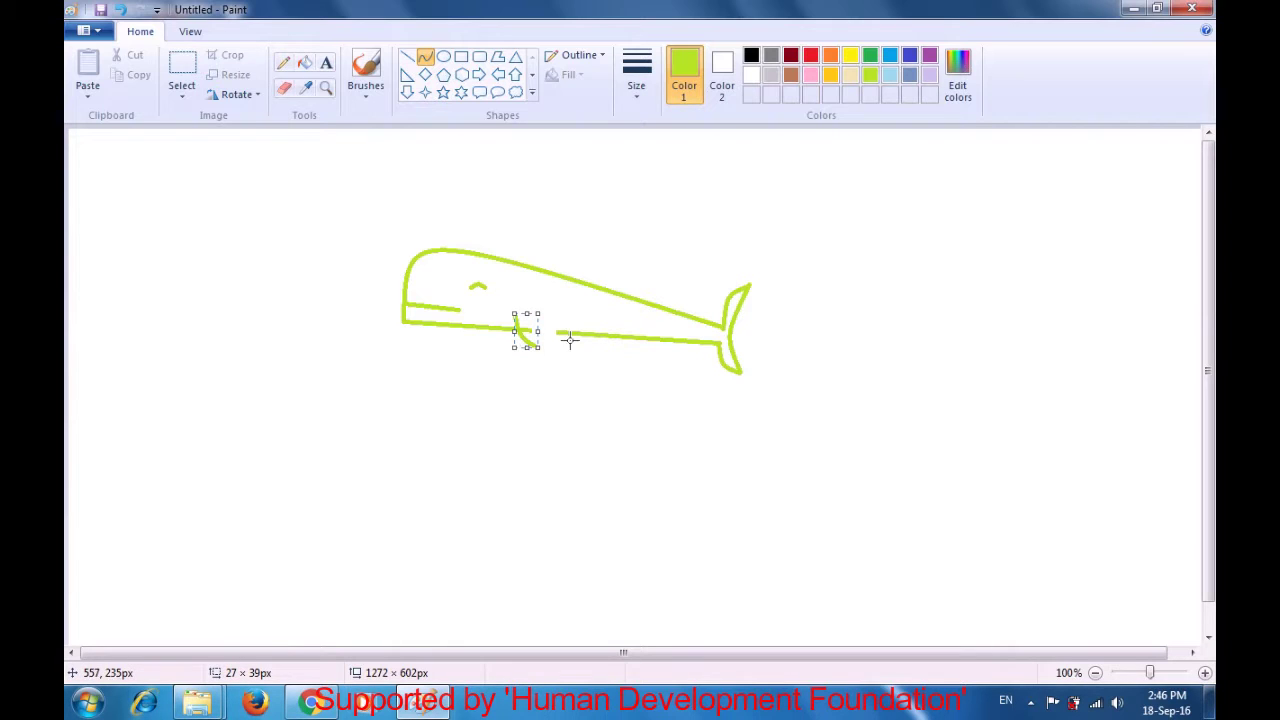
- Nudge the flipper's front curve to the right until it meets the front end of the belly gap
key(Right)
key(Right)
key(Right)
key(Right)
key(Right)
key(Right)
key(Right)
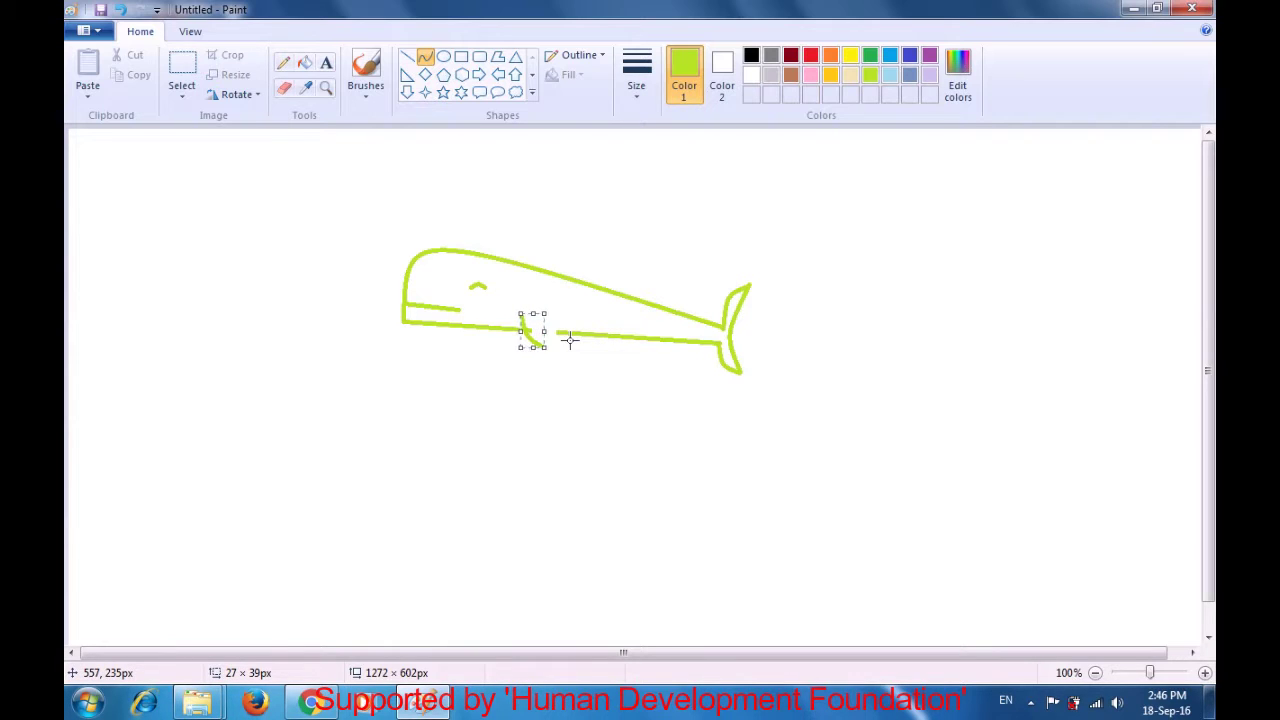
key(Right)
key(Right)
key(Right)
click(680, 240)
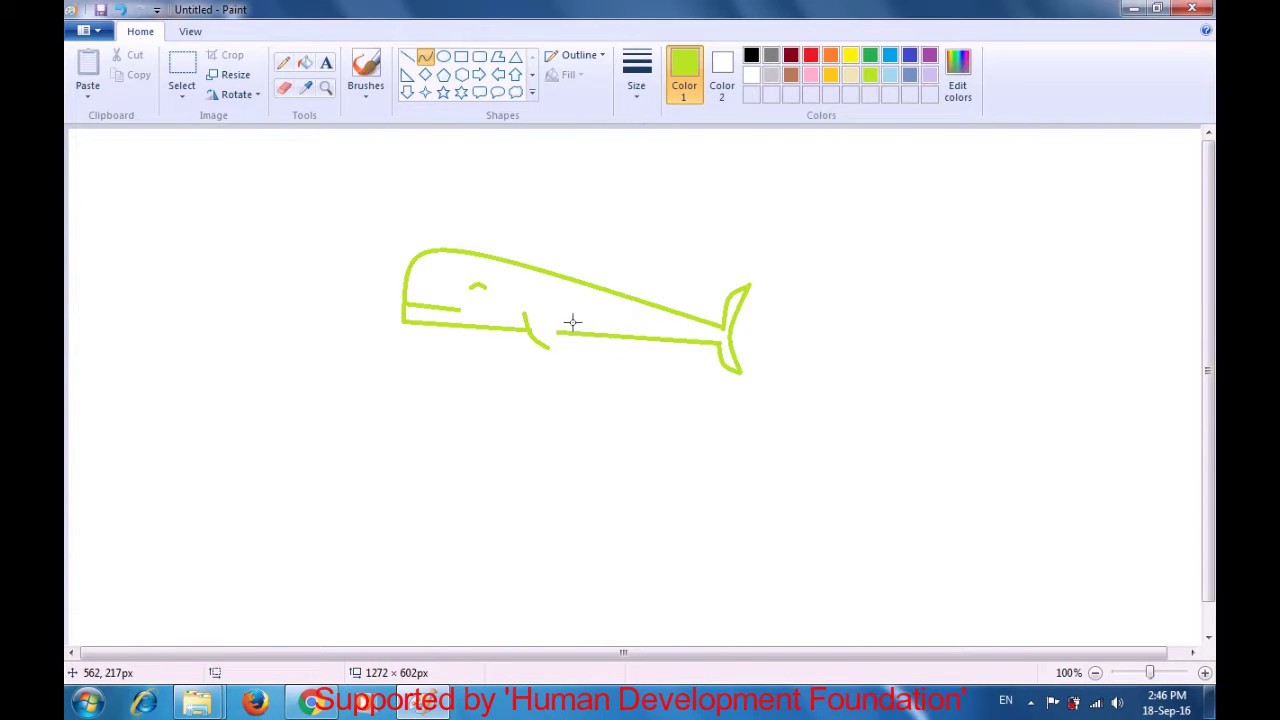
- Draw the flipper's rear edge as a curve about 21 × 35 px from inside the body down to the flipper tip
mouse_move(566, 318)
mouse_down()
mouse_move(547, 352)
mouse_move(565, 350)
mouse_move(551, 329)
mouse_up()
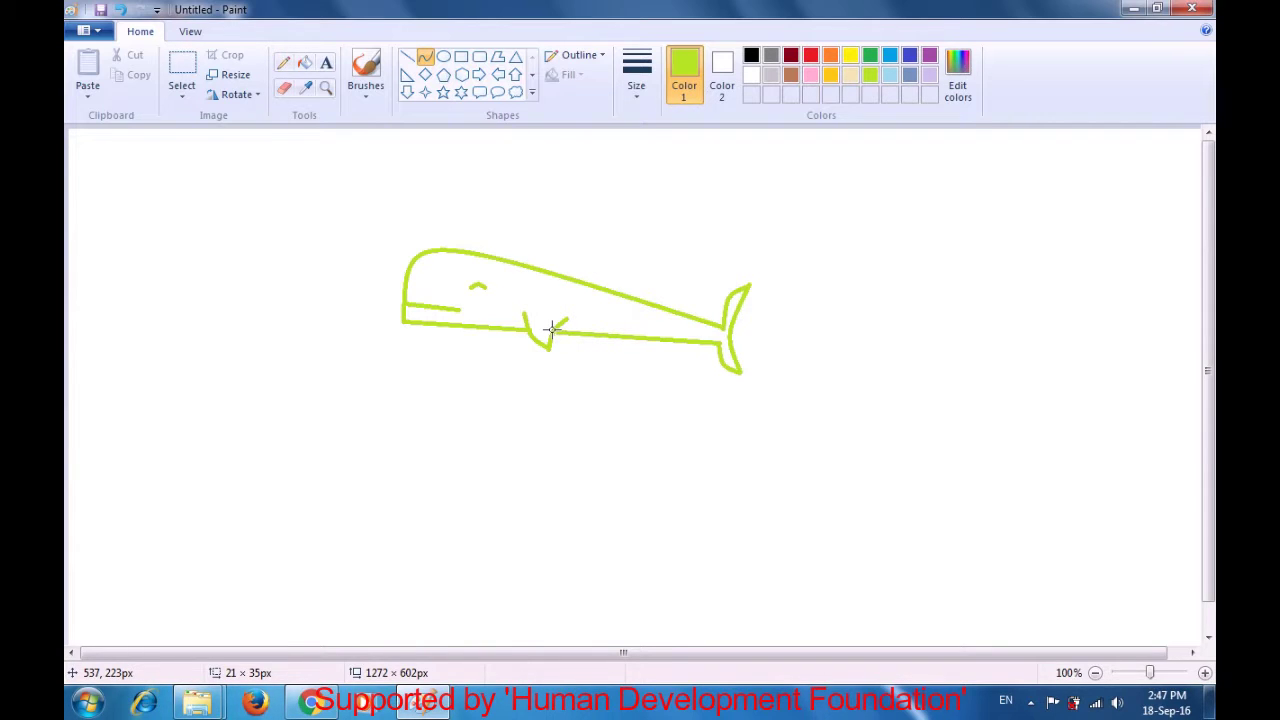
drag(551, 330, 552, 330)
click(600, 240)
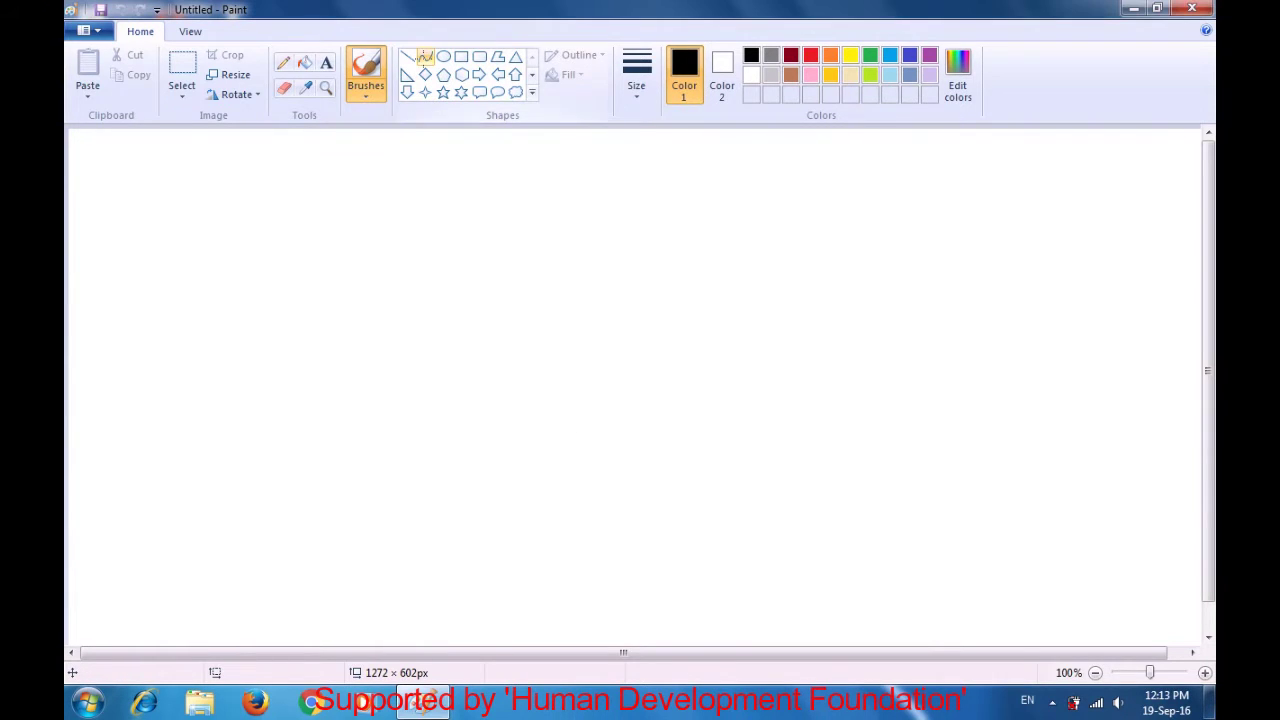
- Draw the arrowhead's base on the blank canvas as a small black curve about 28 × 12 px, bowed upward
click(425, 59)
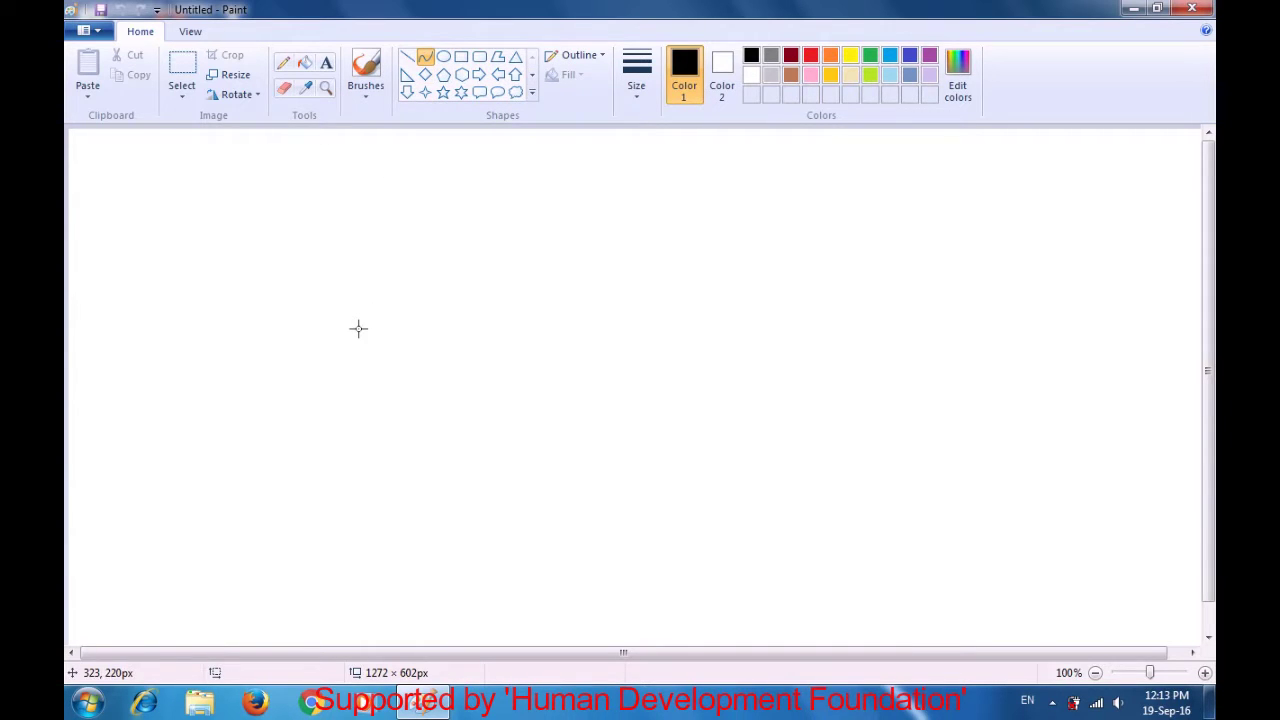
drag(357, 328, 383, 319)
drag(369, 324, 368, 318)
click(368, 320)
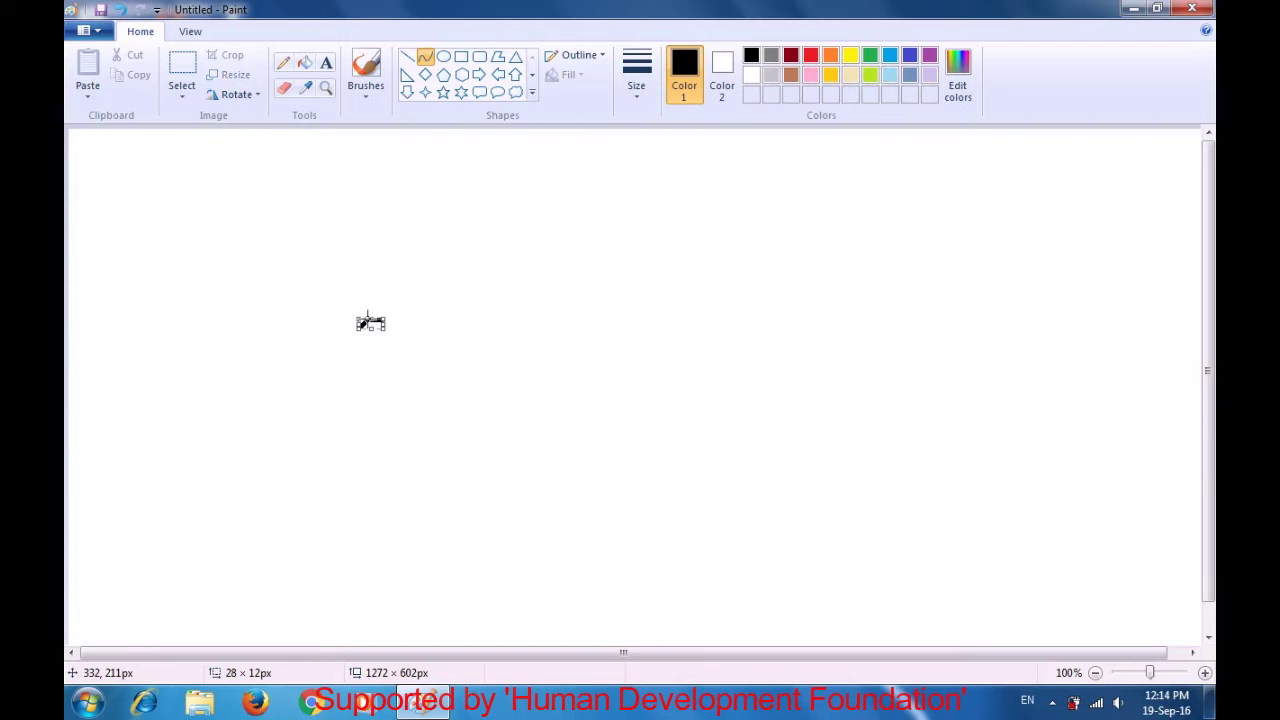
click(395, 261)
- Complete the arrowhead with two straight lines running from the ends of its curved base to a shared tip
click(407, 61)
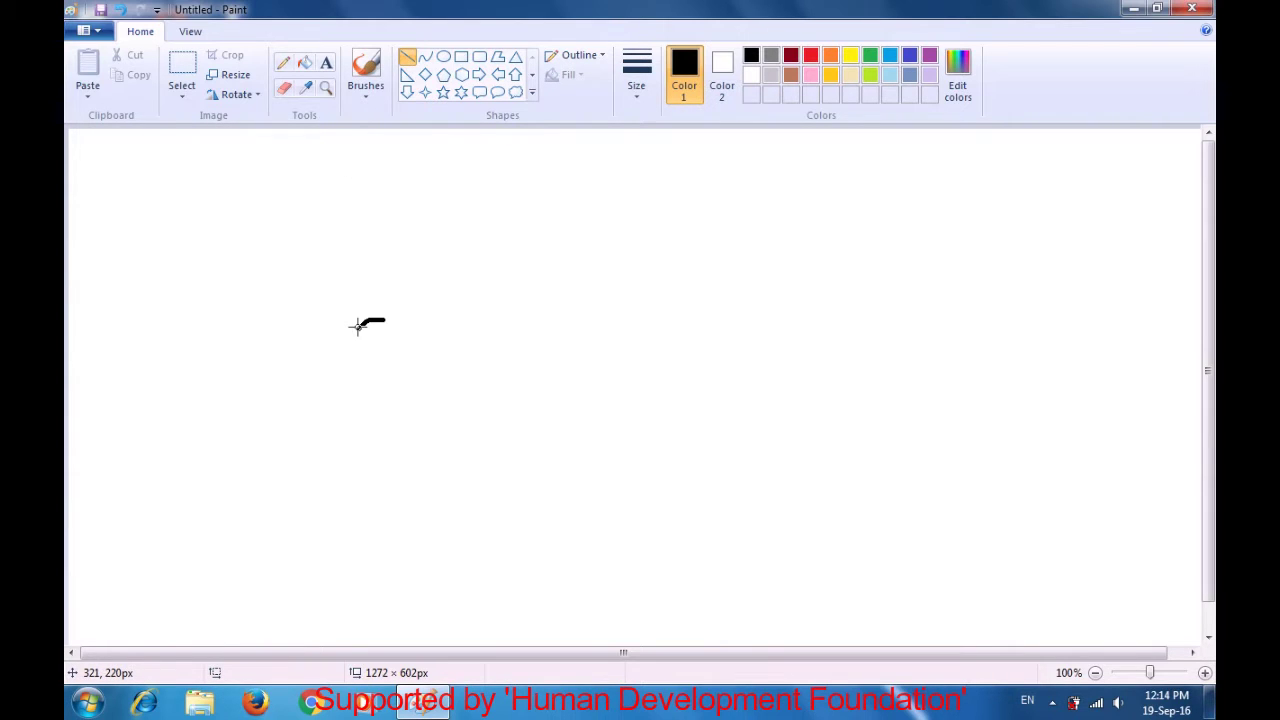
drag(360, 327, 354, 294)
key(ctrl+z)
drag(359, 328, 355, 295)
click(376, 269)
drag(355, 295, 386, 318)
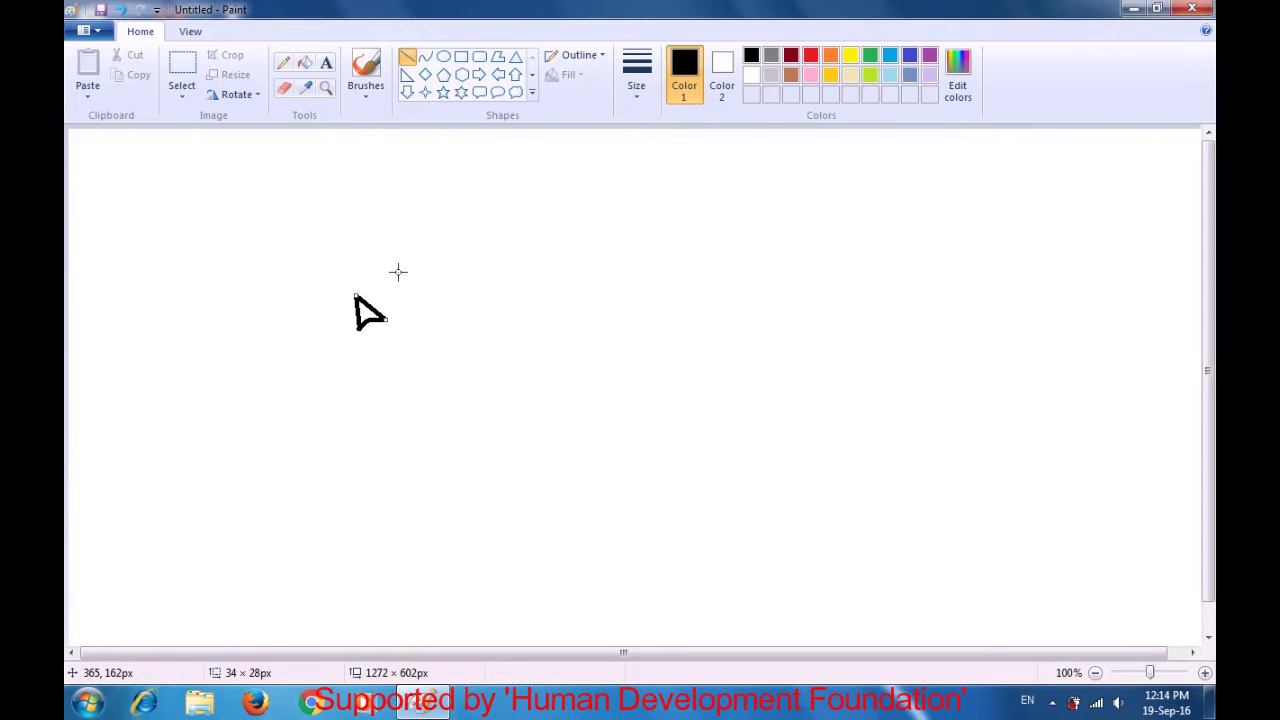
click(399, 268)
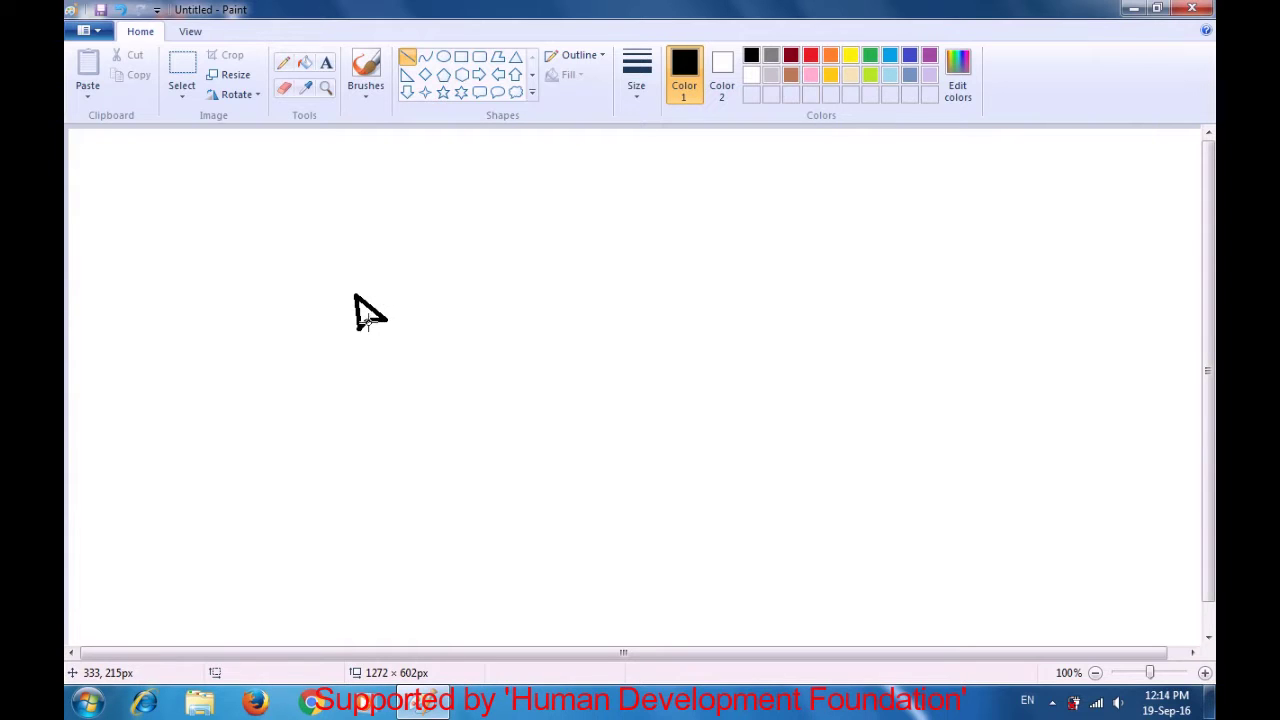
- Draw the arrow's long straight shaft from the arrowhead base and add two pairs of short fletching lines near its tail end
drag(366, 315, 442, 476)
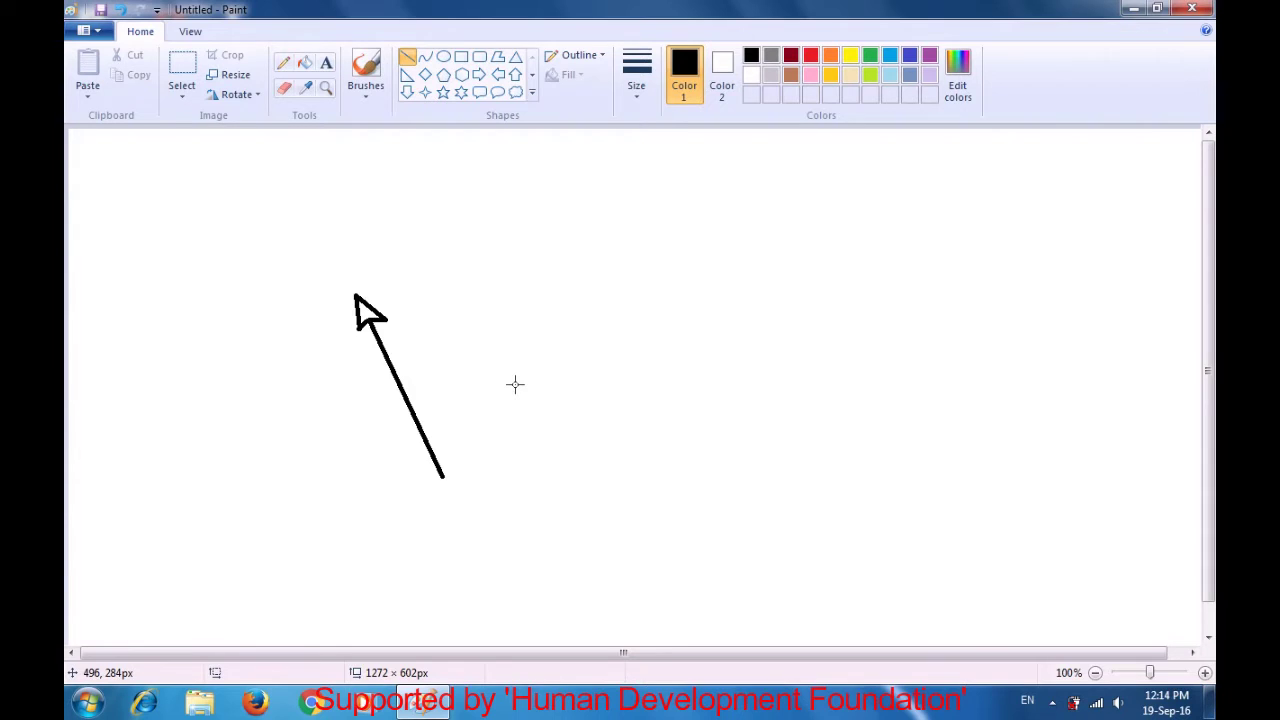
drag(425, 440, 419, 458)
click(429, 436)
drag(425, 440, 440, 445)
click(437, 394)
mouse_move(432, 458)
mouse_down()
mouse_move(432, 478)
mouse_move(438, 459)
mouse_move(453, 465)
mouse_up()
click(470, 392)
click(494, 347)
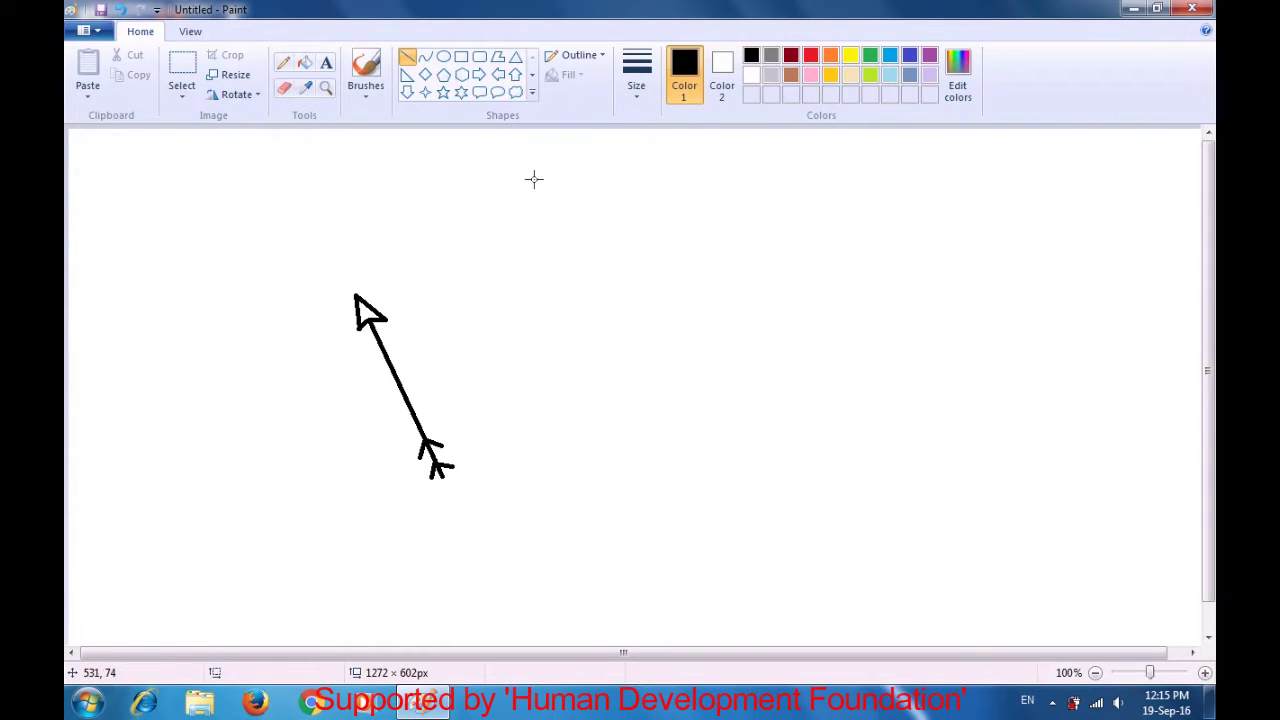
- Draw the bowstring as a straight diagonal line about 168 × 263 px beside the arrow, sloping down to the right
click(426, 58)
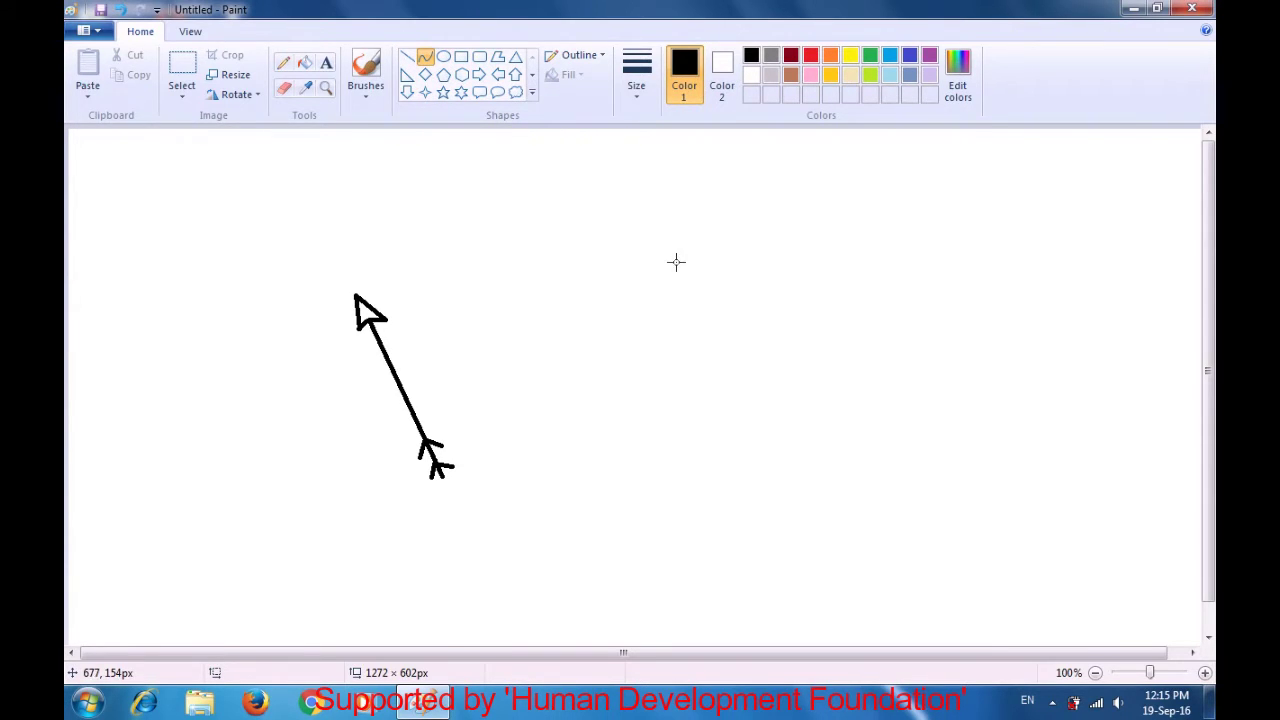
drag(673, 253, 825, 490)
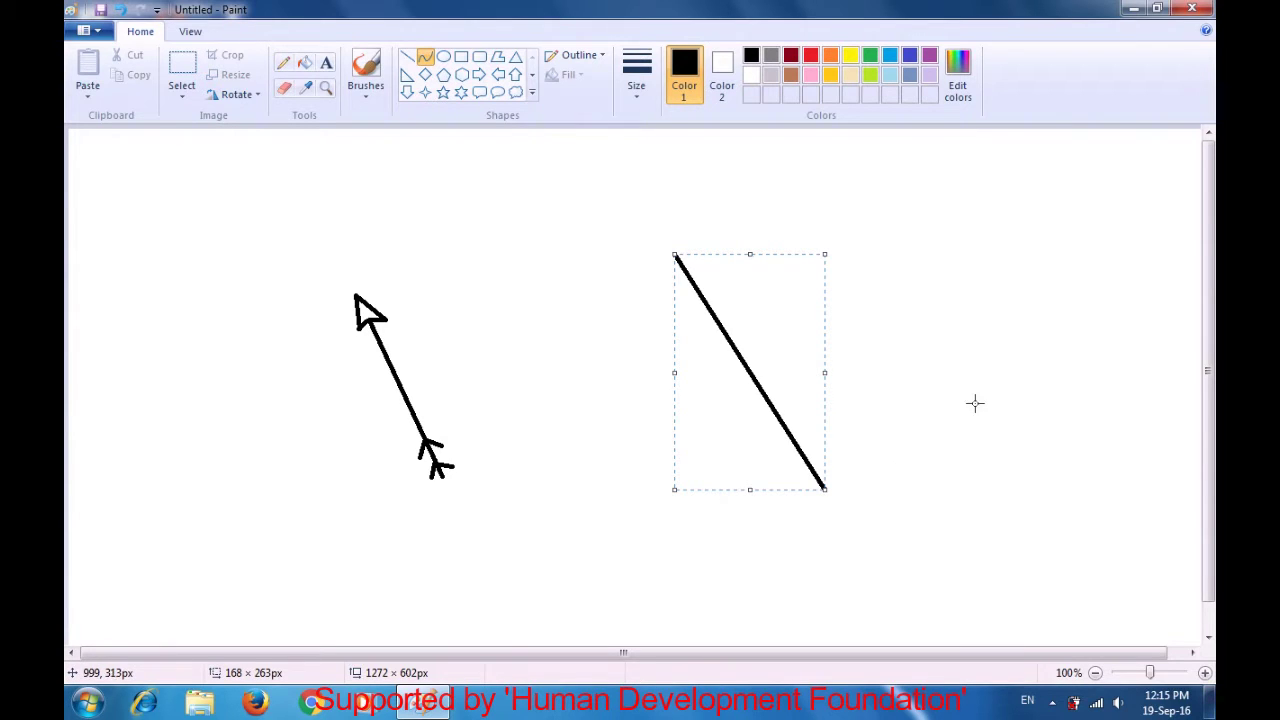
key(Return)
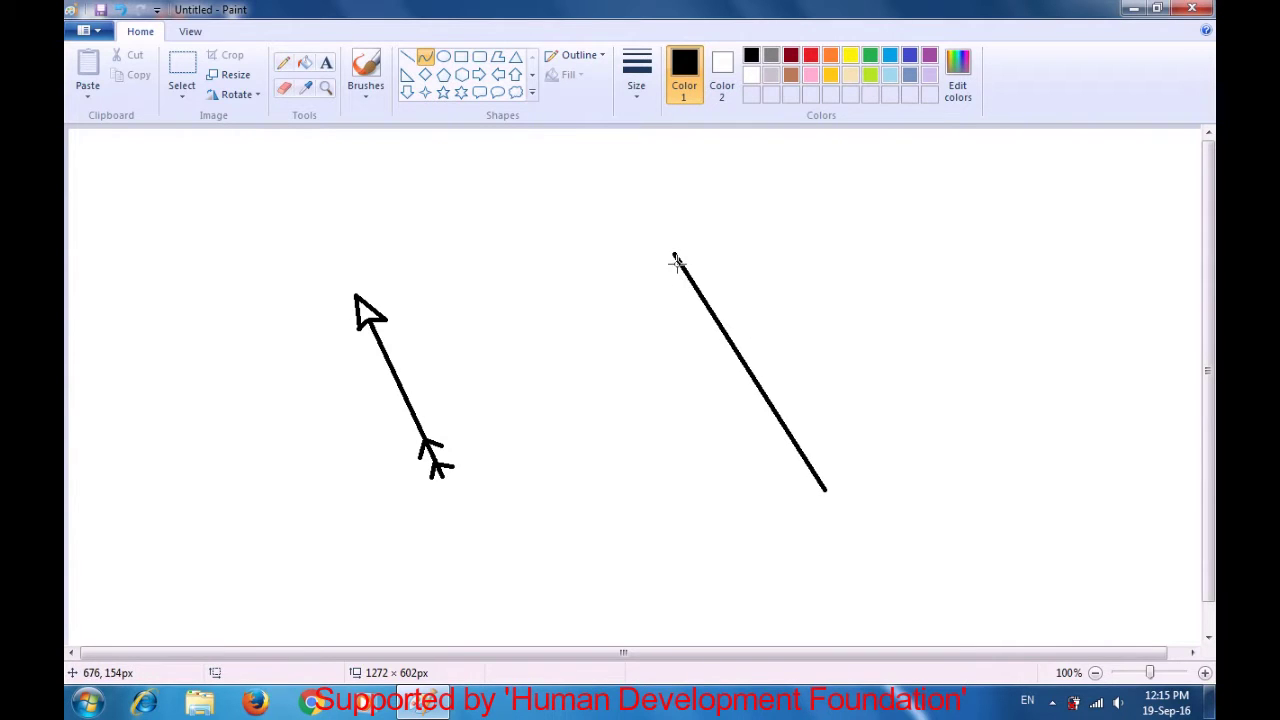
- Draw the bow's outer edge as a curve between the bowstring's two ends, bulging toward the lower left
drag(673, 252, 826, 490)
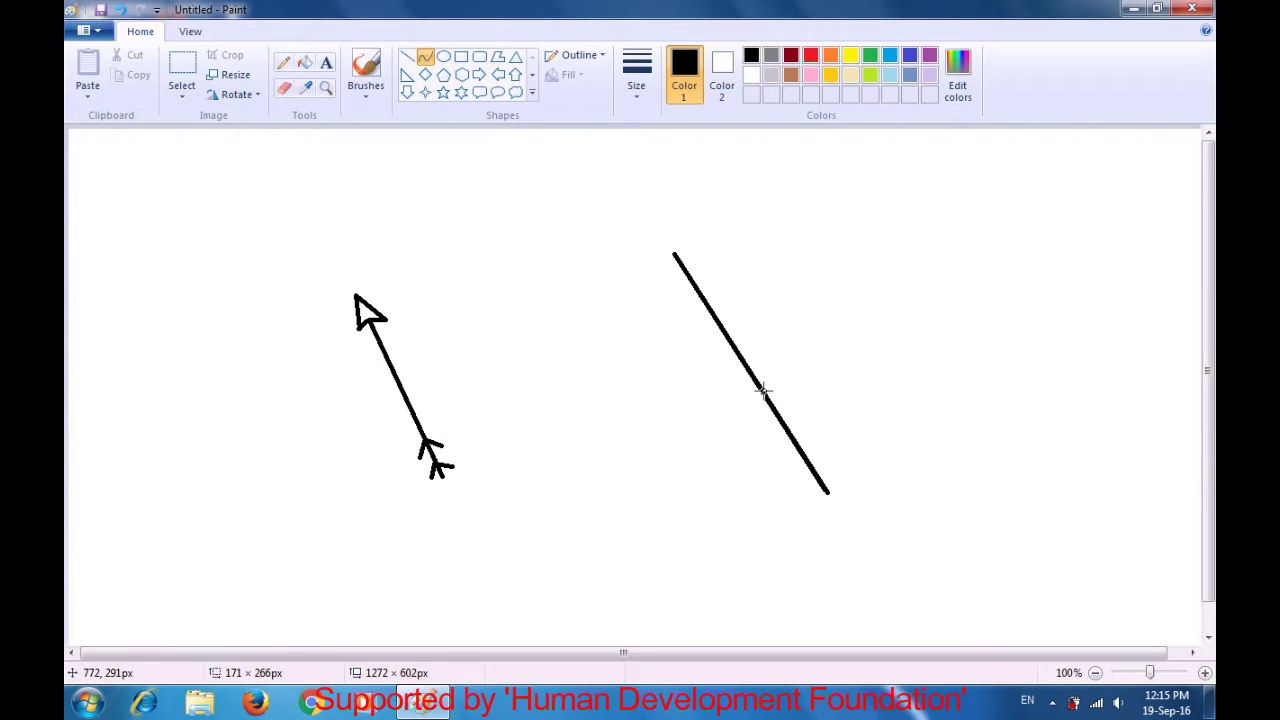
drag(760, 385, 620, 474)
click(566, 371)
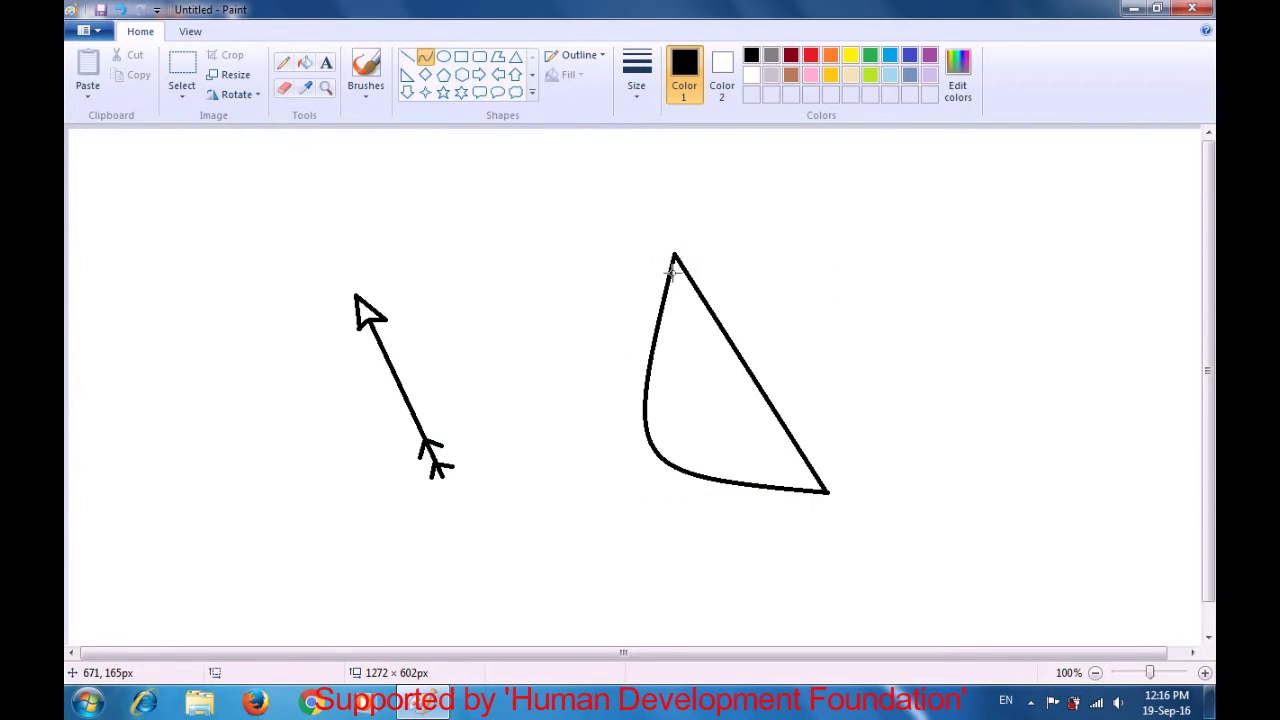
- Draw the bow's inner edge as a second, shallower curve between the bowstring's ends, just inside the outer edge
drag(674, 256, 825, 491)
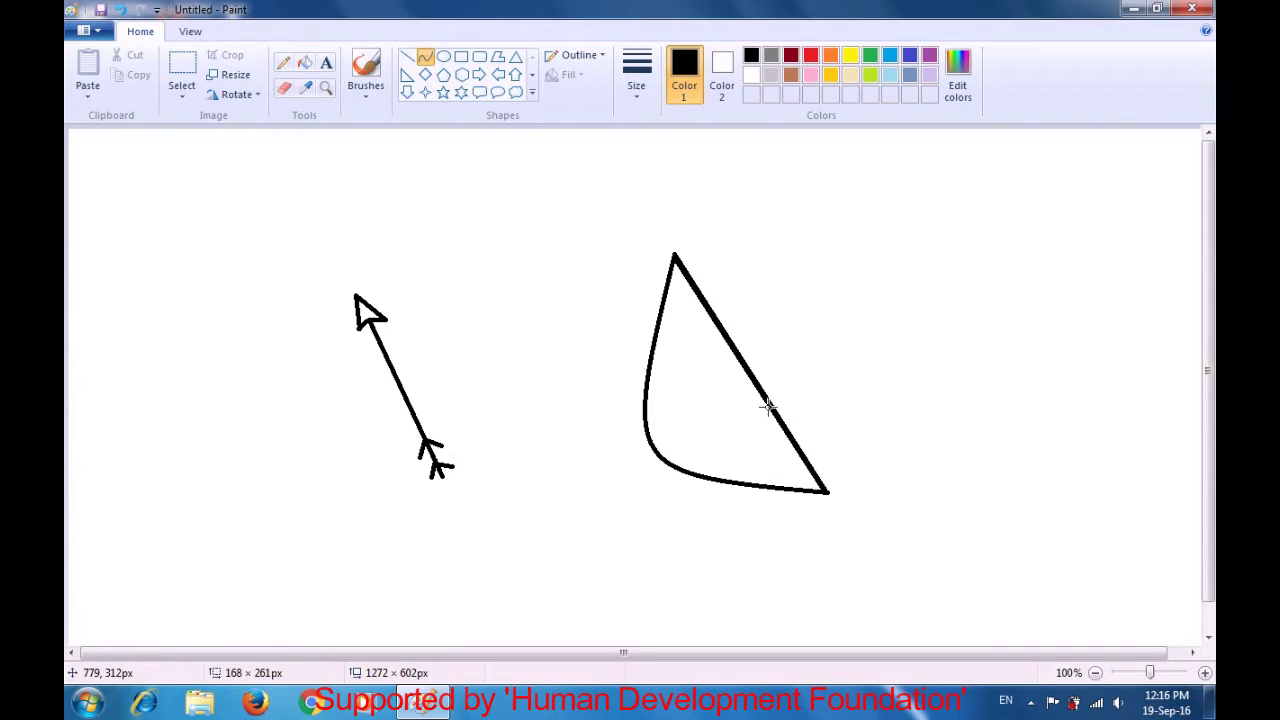
drag(757, 384, 646, 453)
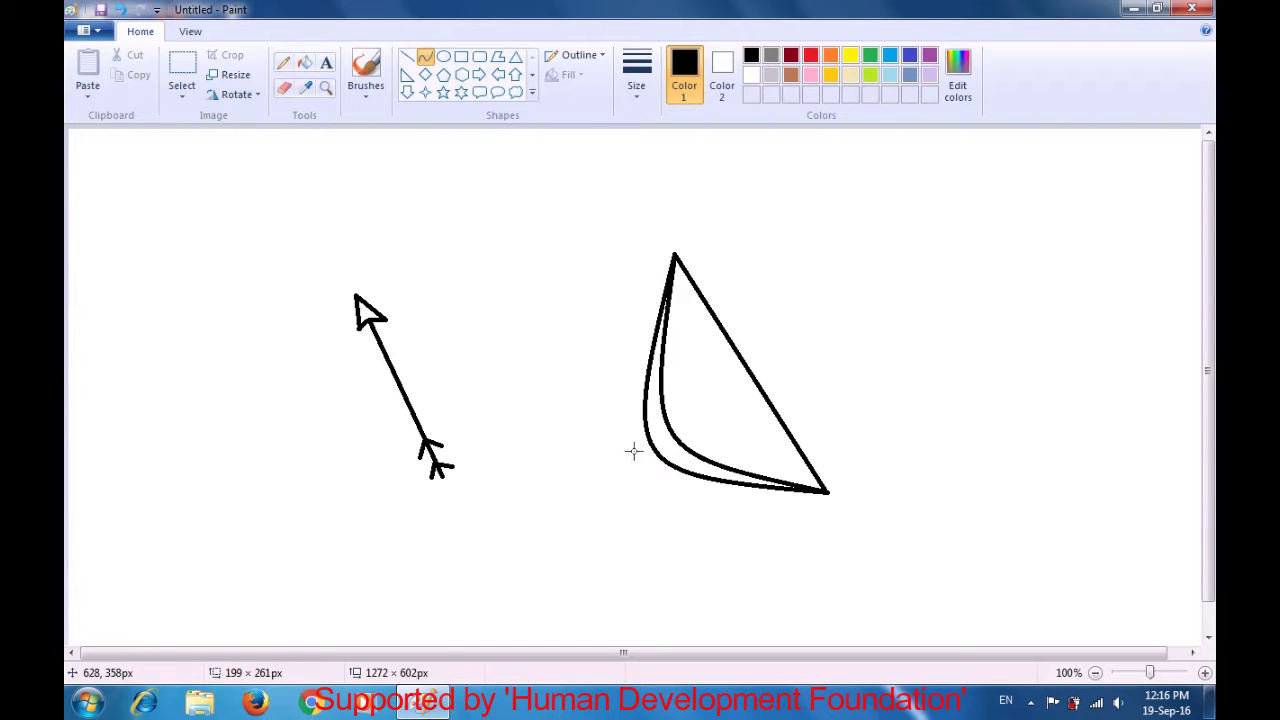
click(633, 451)
click(574, 422)
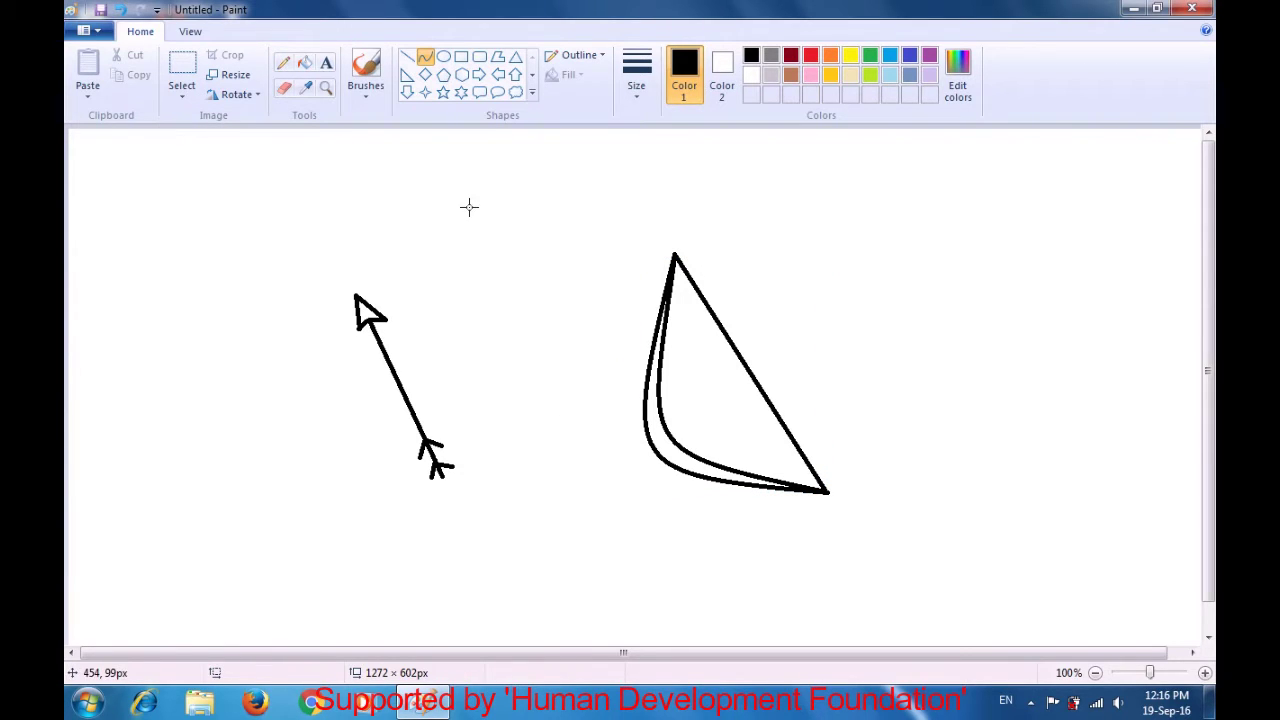
- Add the bow's grip with short straight slanted lines across the band between its inner and outer curves
click(406, 59)
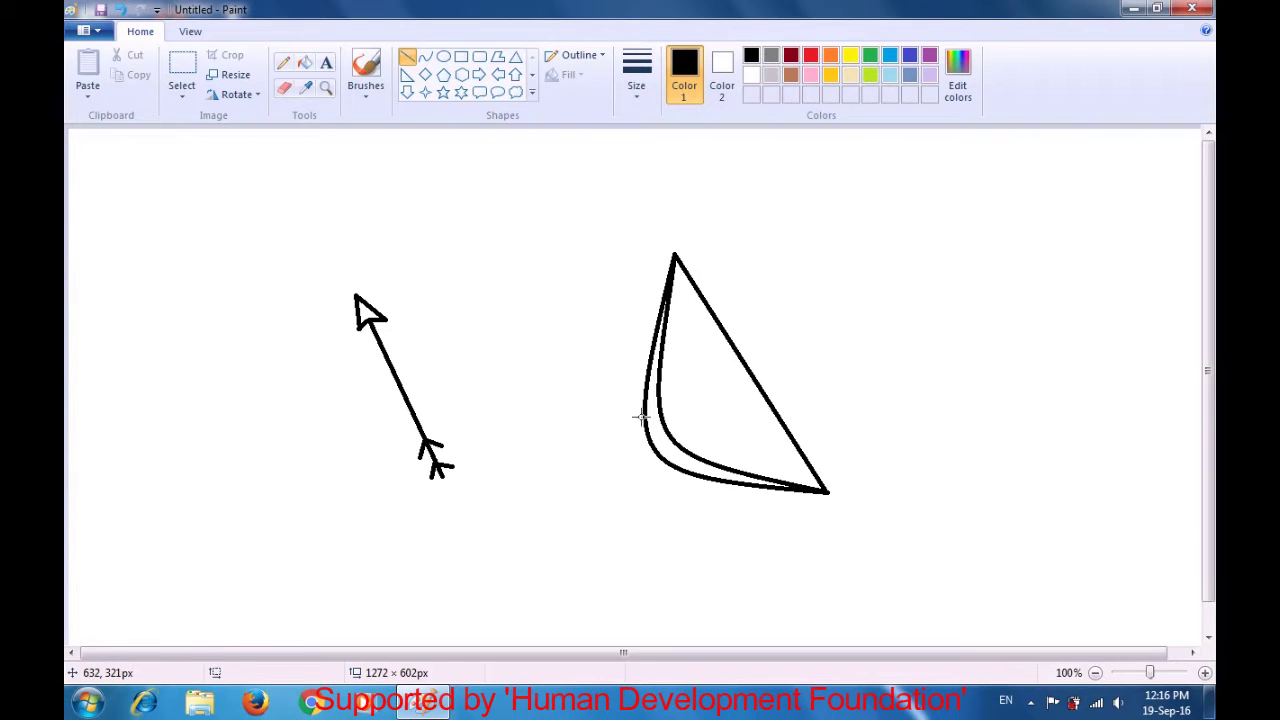
drag(645, 411, 660, 399)
click(583, 354)
mouse_move(643, 424)
mouse_down()
mouse_move(659, 415)
mouse_move(646, 435)
mouse_move(665, 424)
mouse_up()
click(523, 361)
click(506, 349)
drag(655, 450, 669, 437)
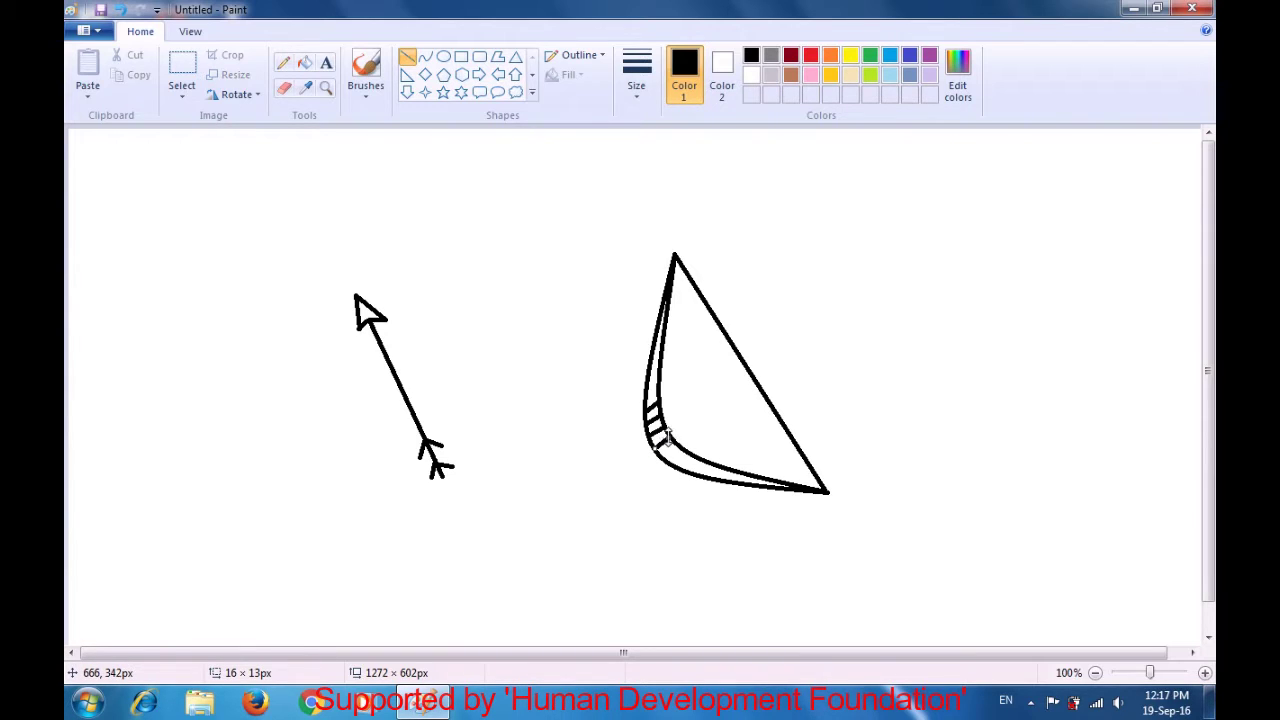
click(536, 355)
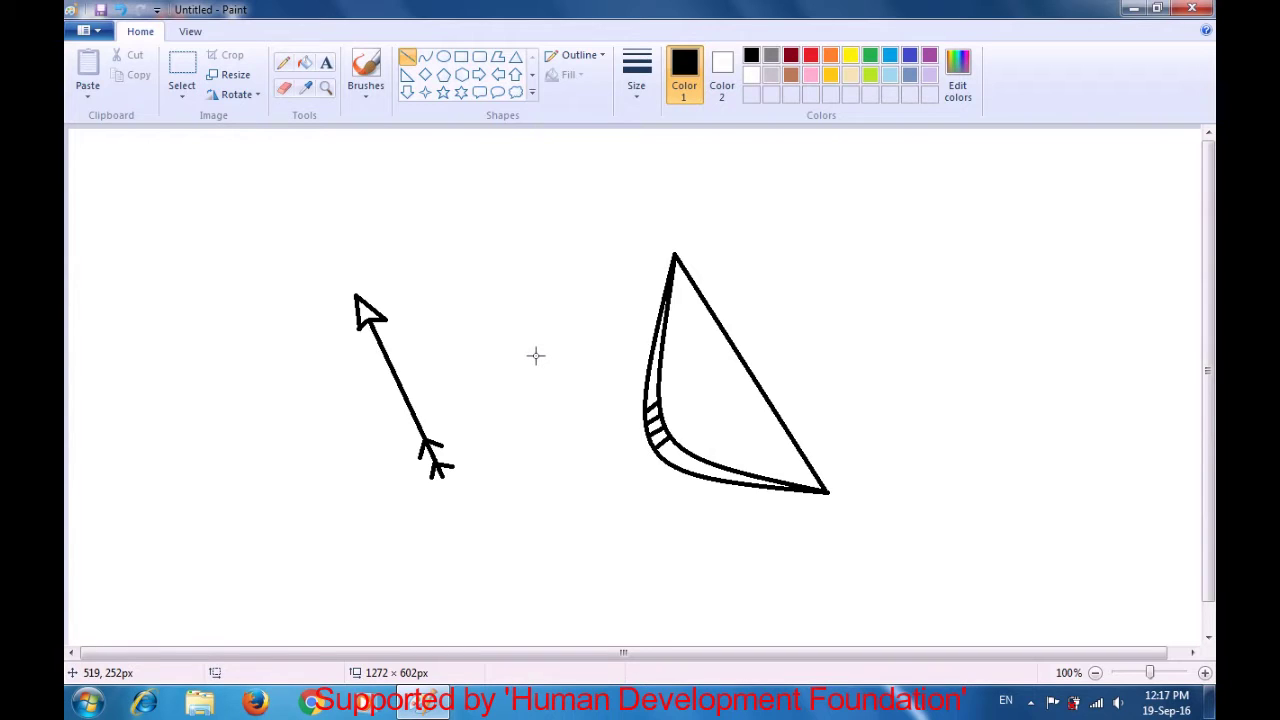
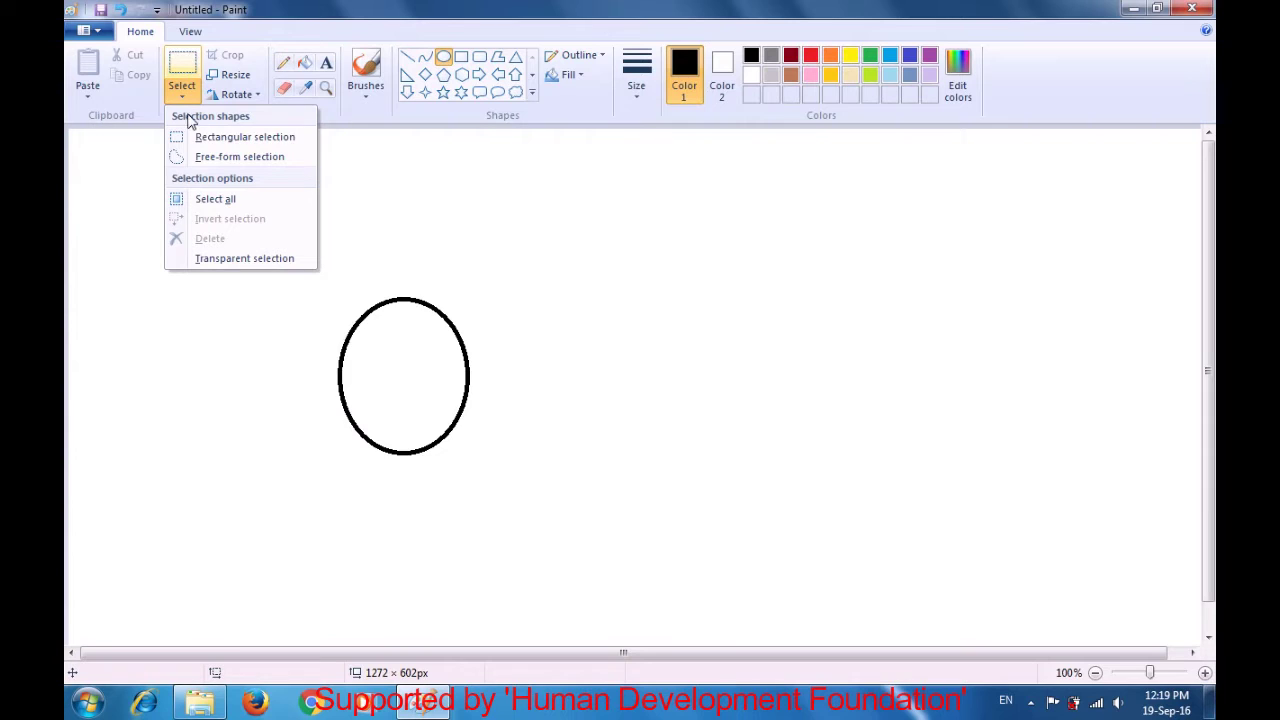
- Cut away the upper half of the oval with a rectangular selection about 319 × 108 px
click(196, 147)
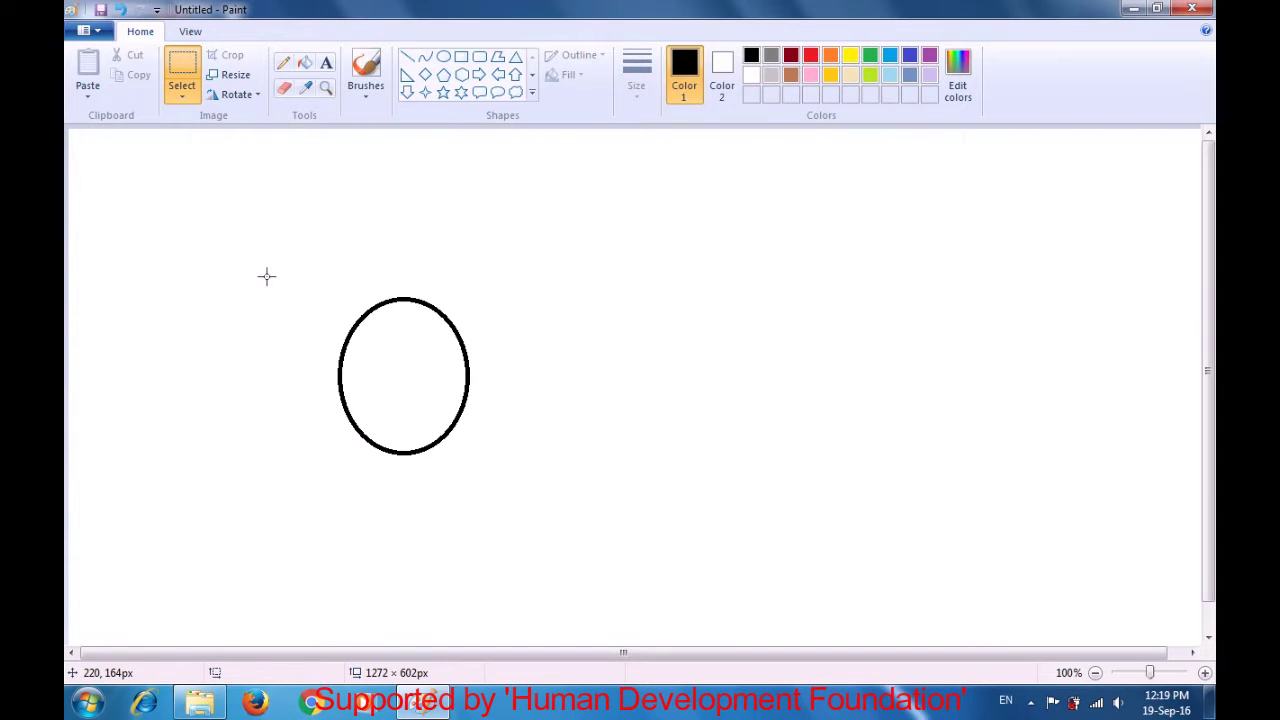
drag(266, 276, 553, 373)
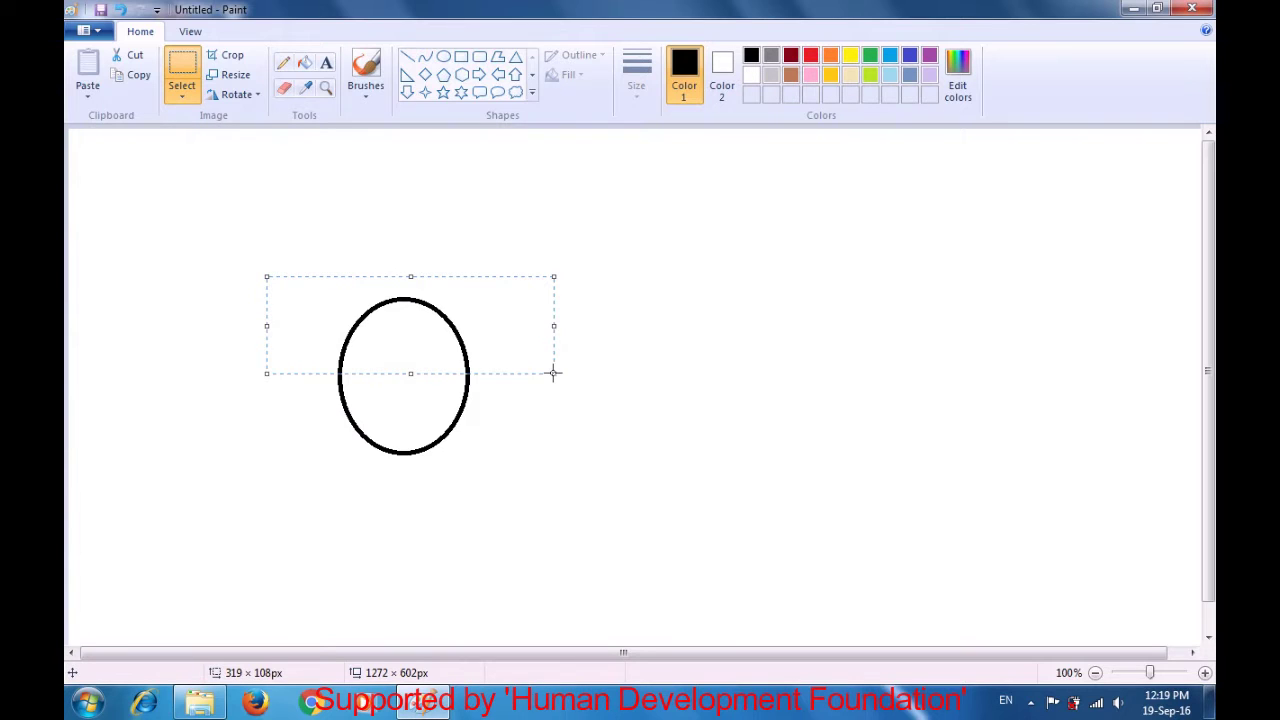
key(ctrl+x)
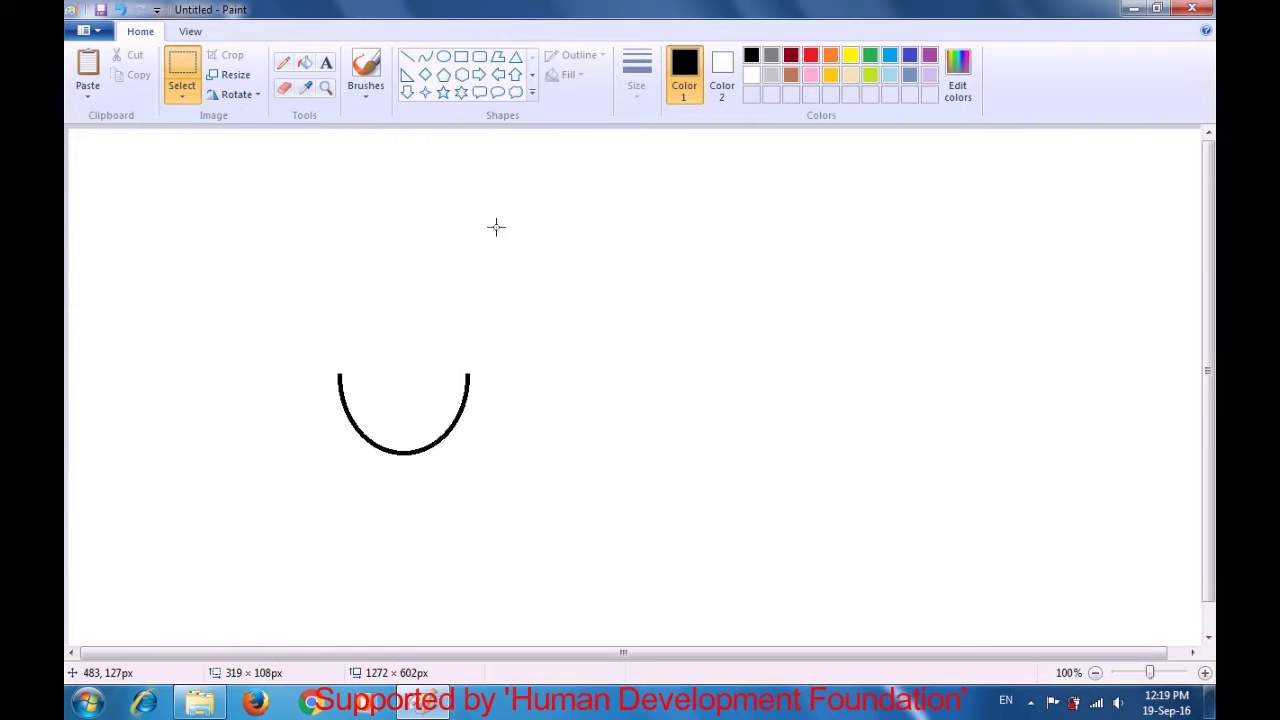
- Close the remaining half-oval with a straight line about 142 px wide across its open ends
click(408, 59)
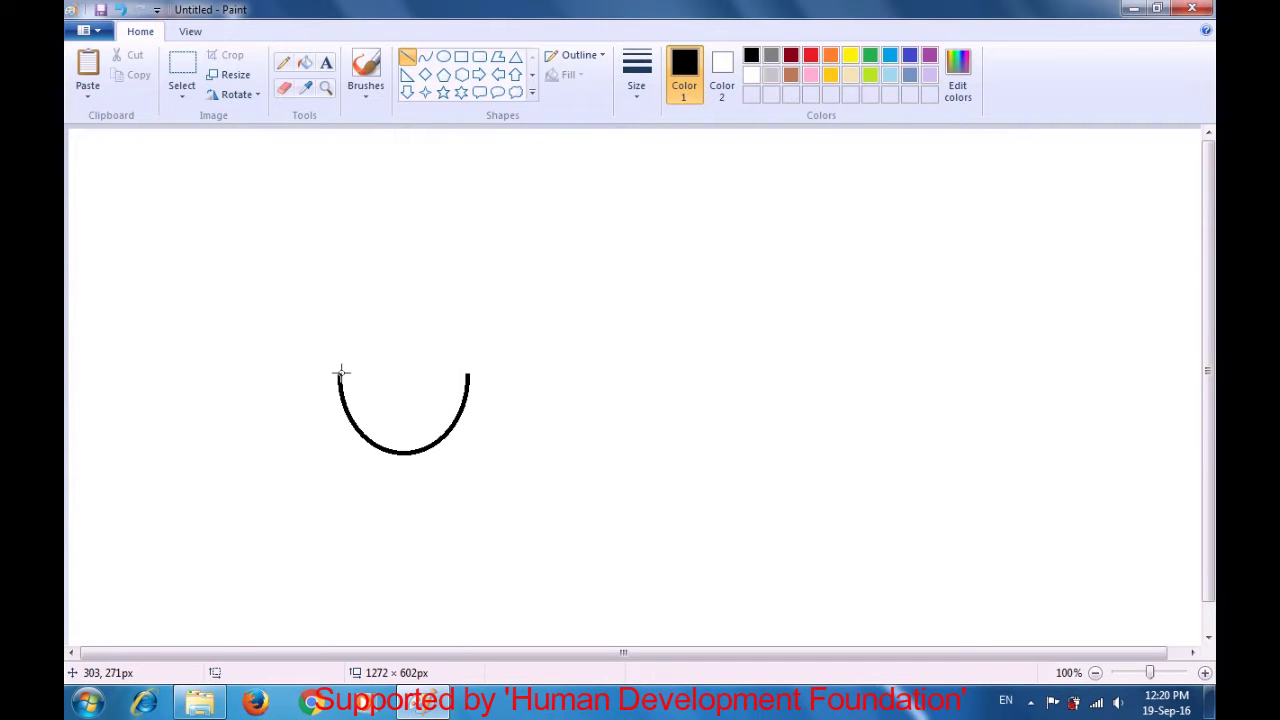
drag(341, 373, 468, 375)
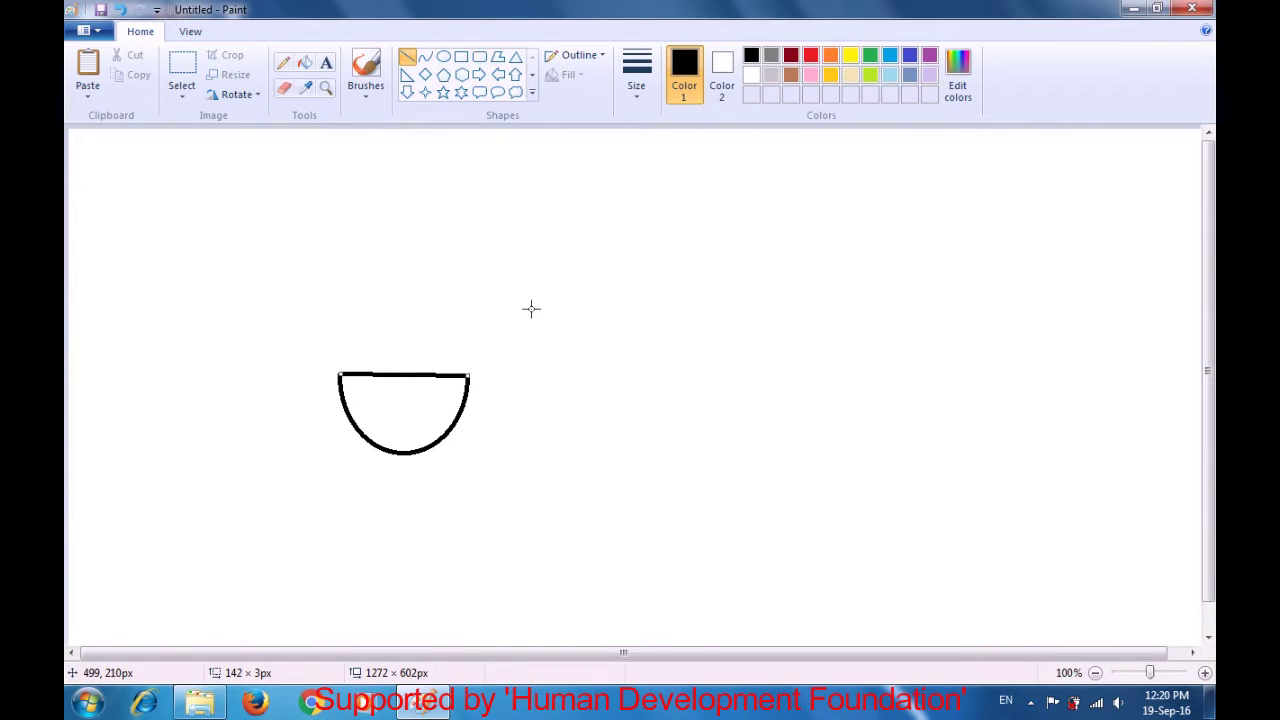
click(543, 297)
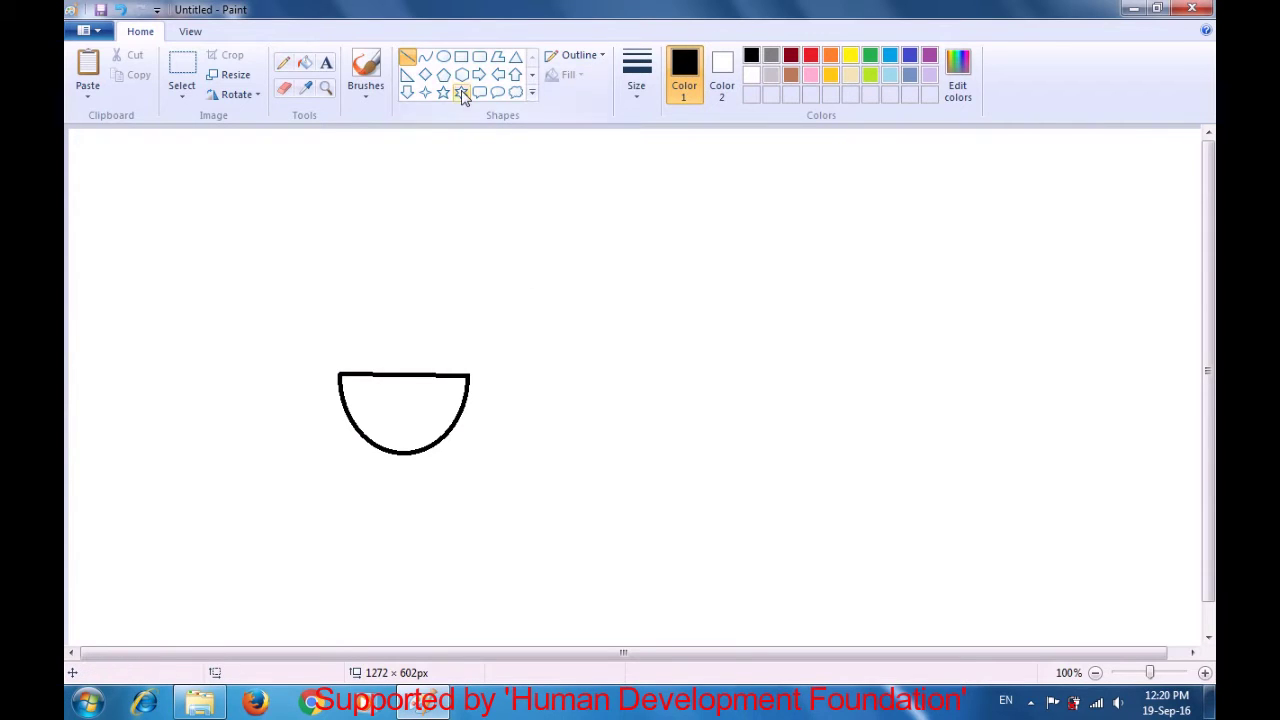
- Choose the Oval shape with no fill and set the secondary color to white
click(444, 58)
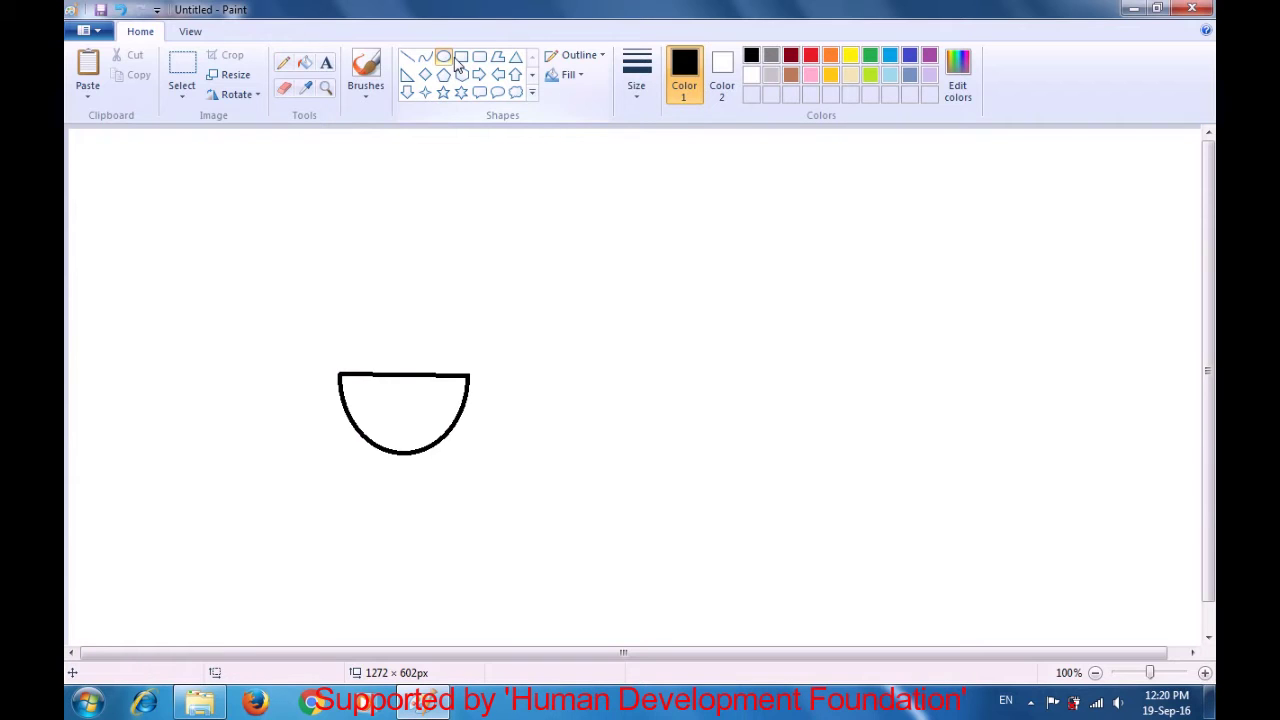
click(576, 82)
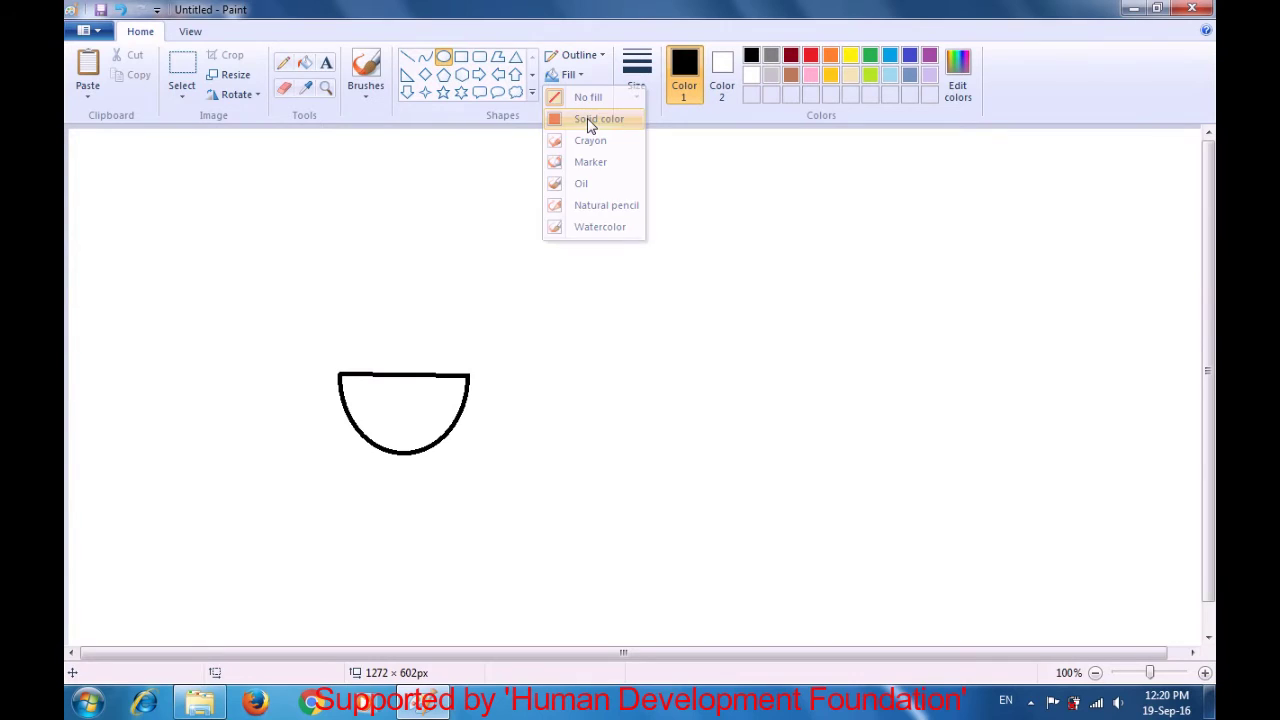
click(590, 122)
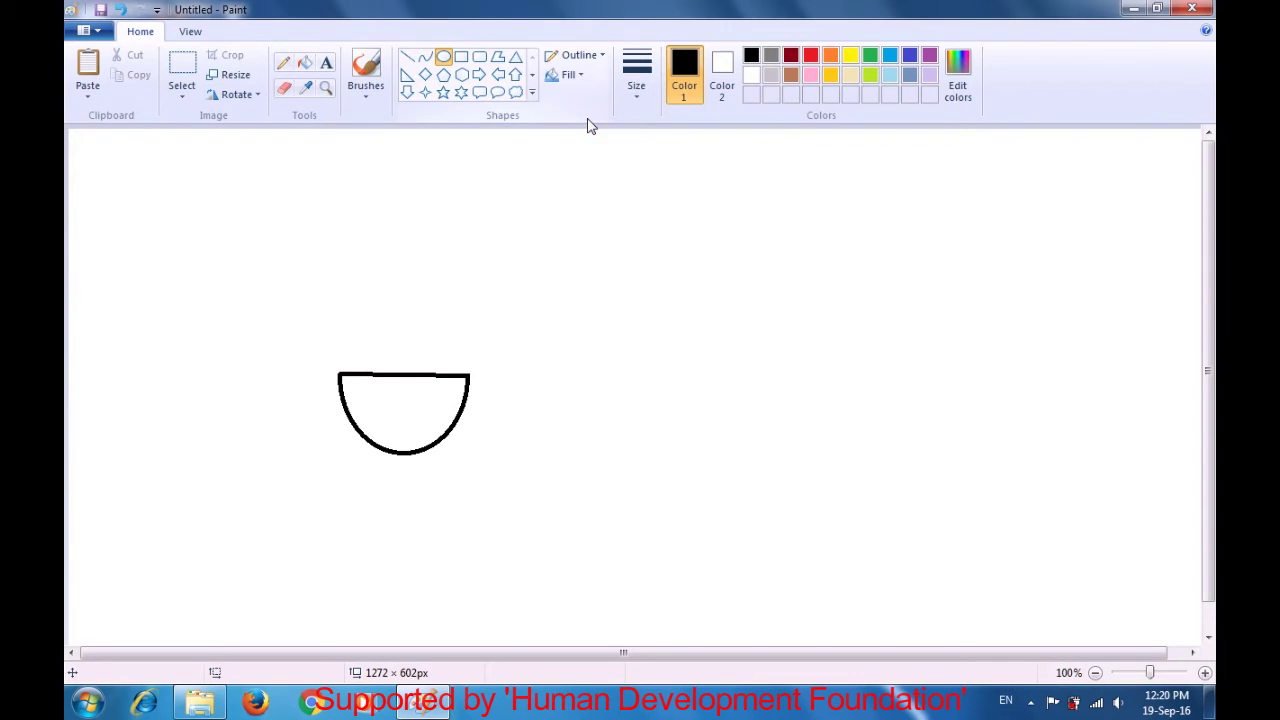
click(722, 75)
click(751, 57)
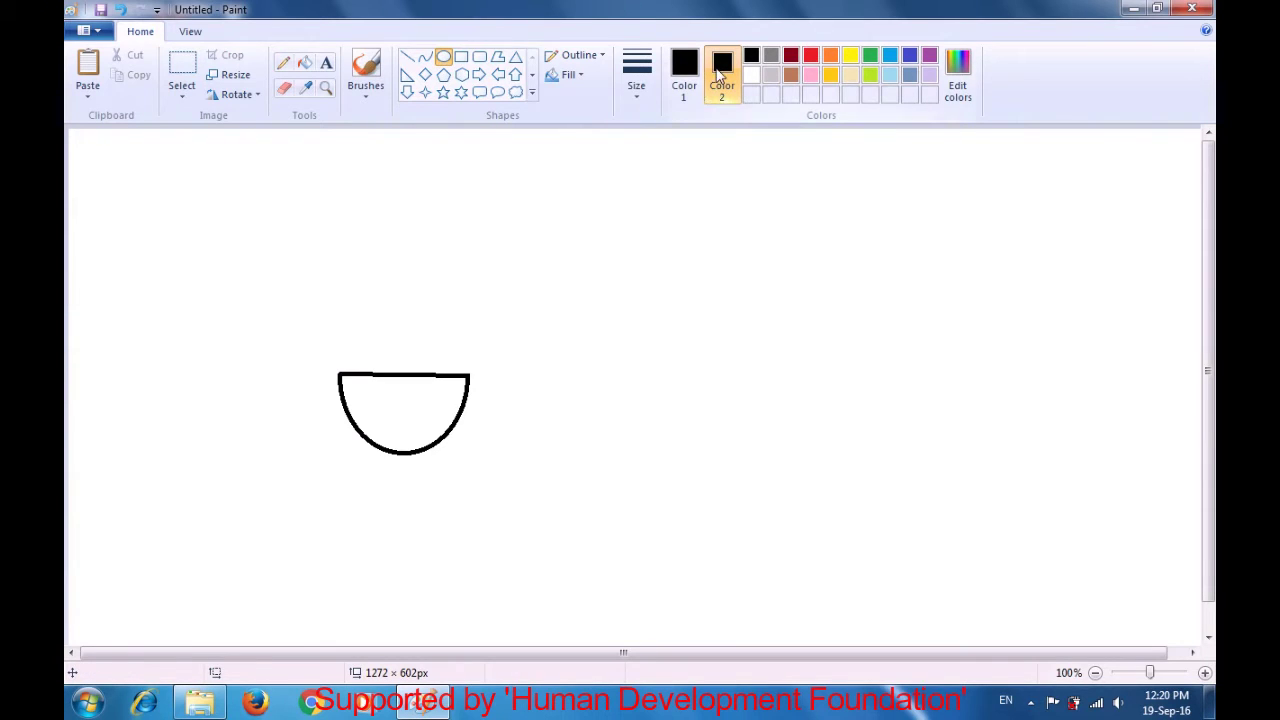
click(751, 78)
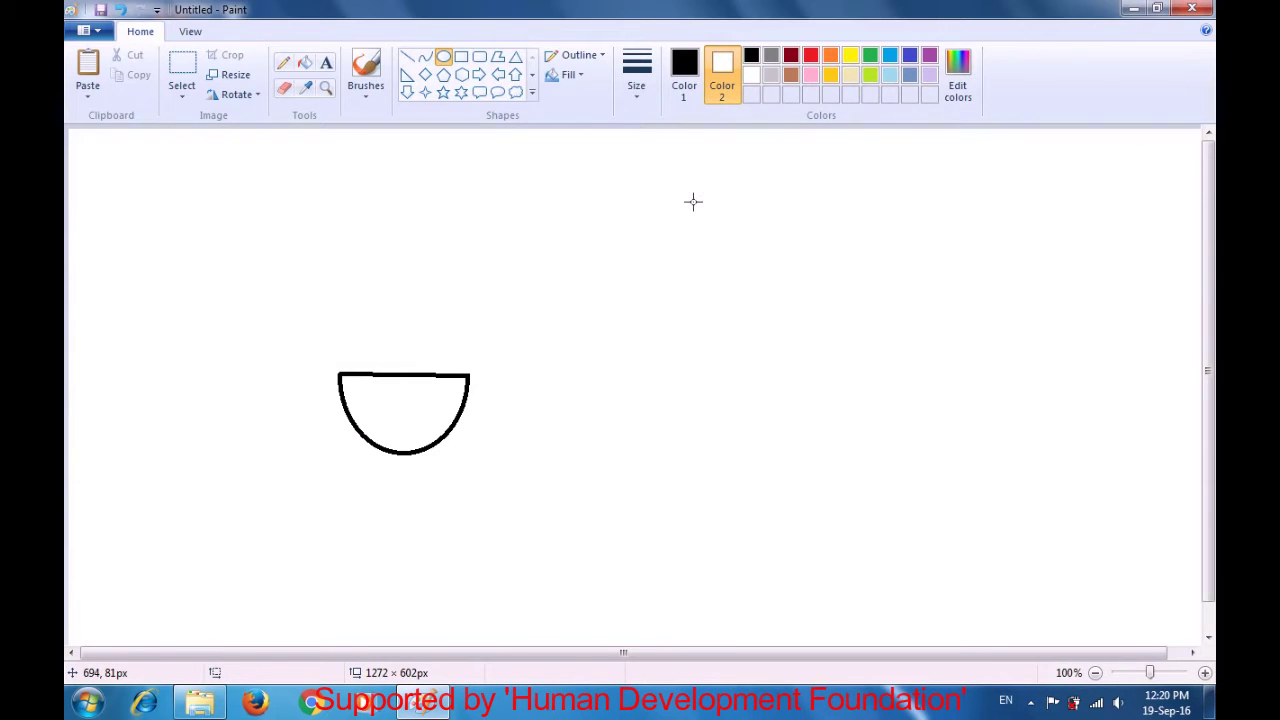
click(575, 78)
click(586, 97)
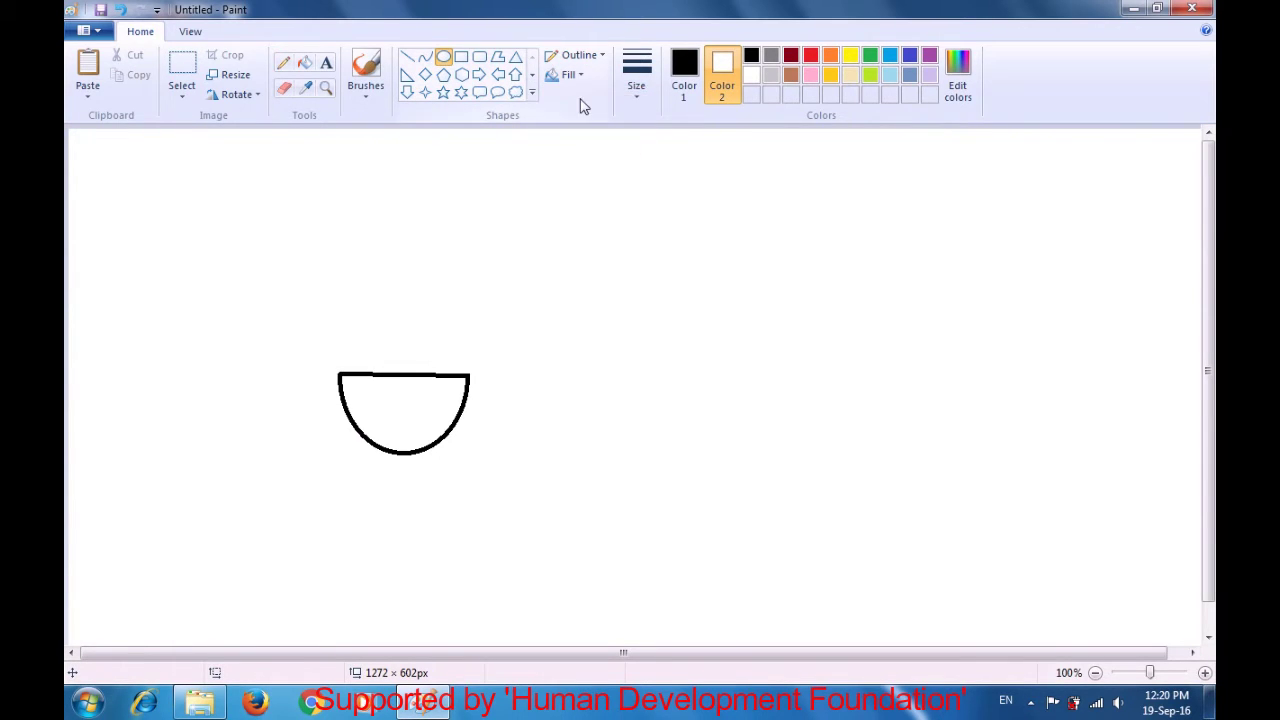
- Draw a small oval eye about 34 × 38 px above and to the right of the half-oval, with the second-thinnest outline
drag(642, 257, 674, 290)
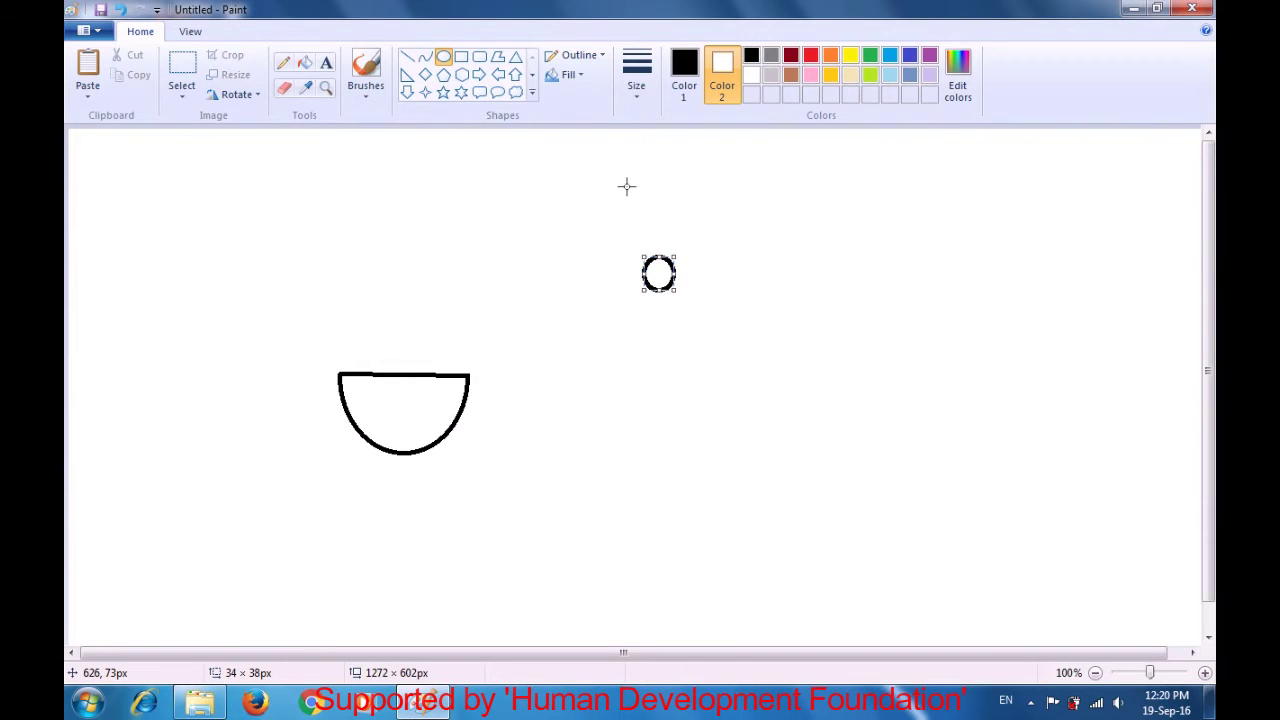
click(575, 79)
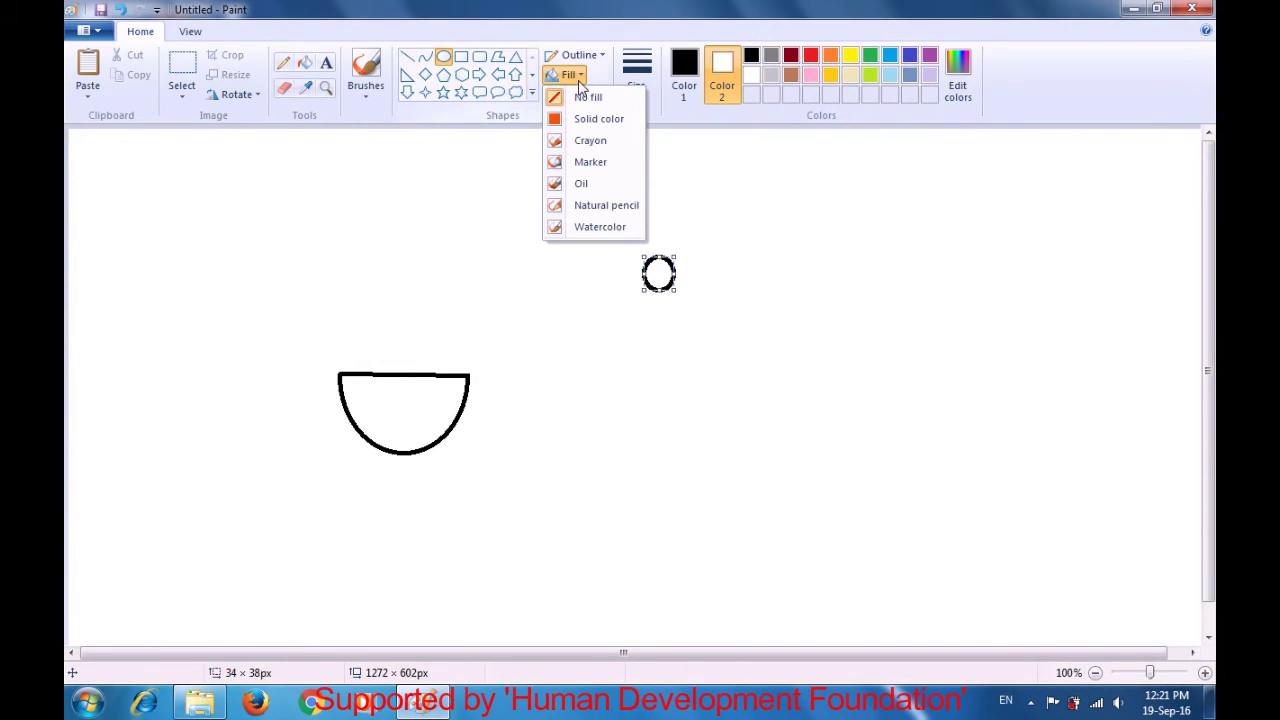
click(678, 128)
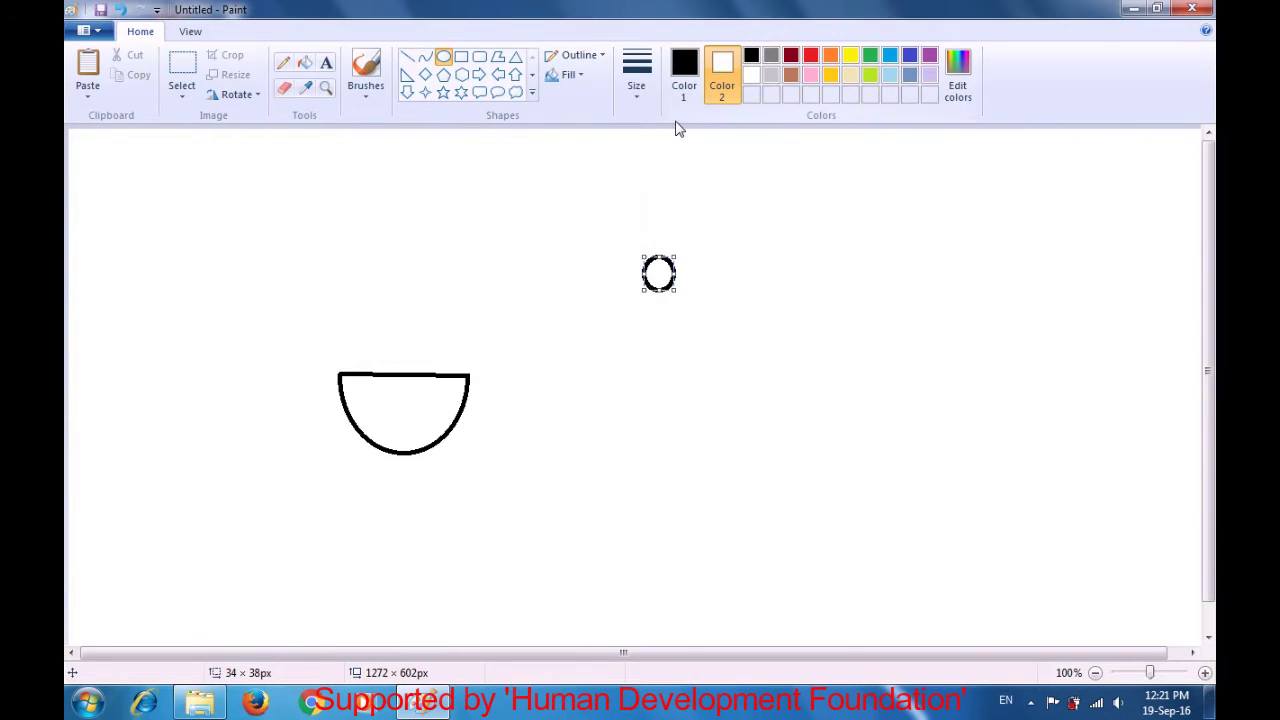
click(635, 100)
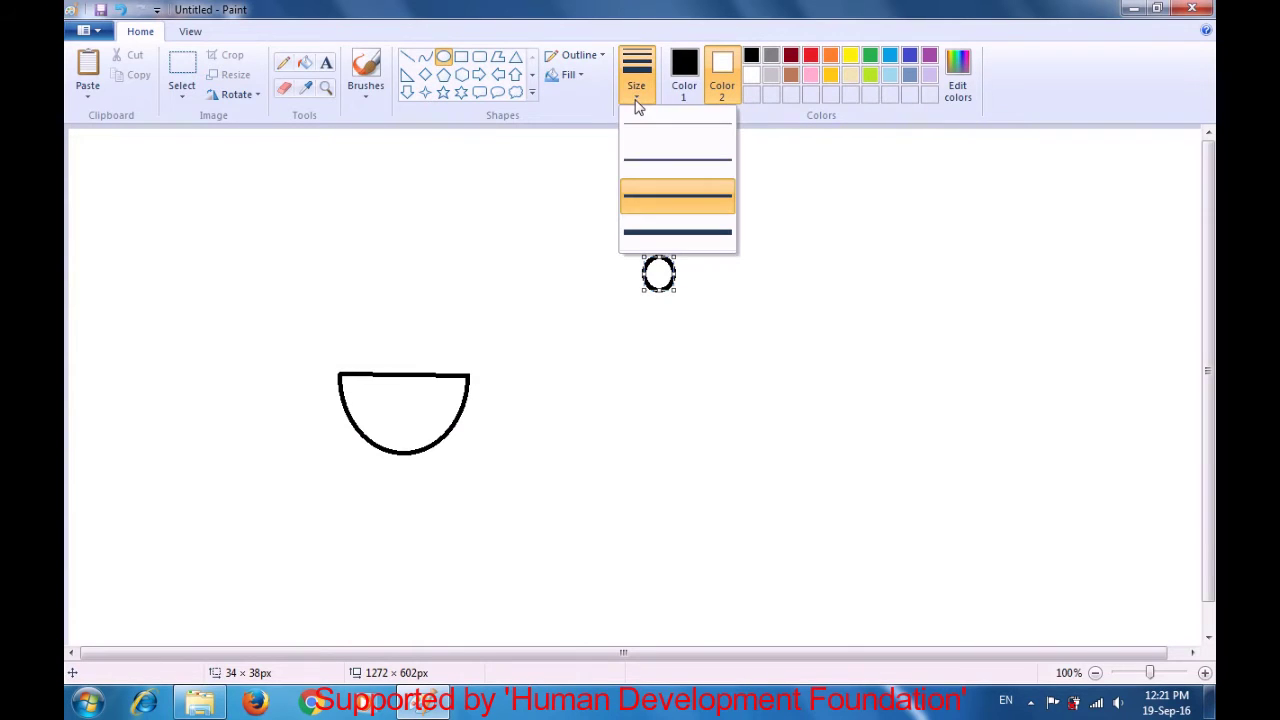
click(646, 168)
click(594, 185)
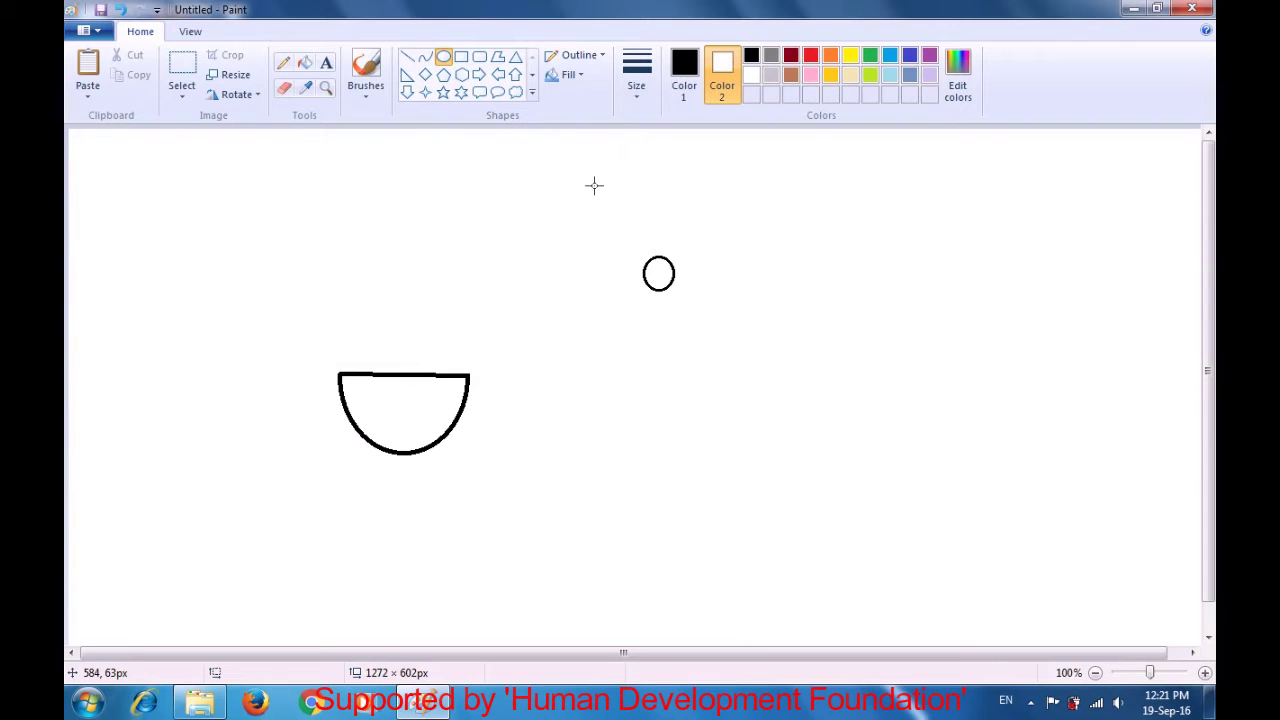
- Add a solid black pupil about 18 × 17 px in the lower part of the small oval, using black as the fill color
click(573, 80)
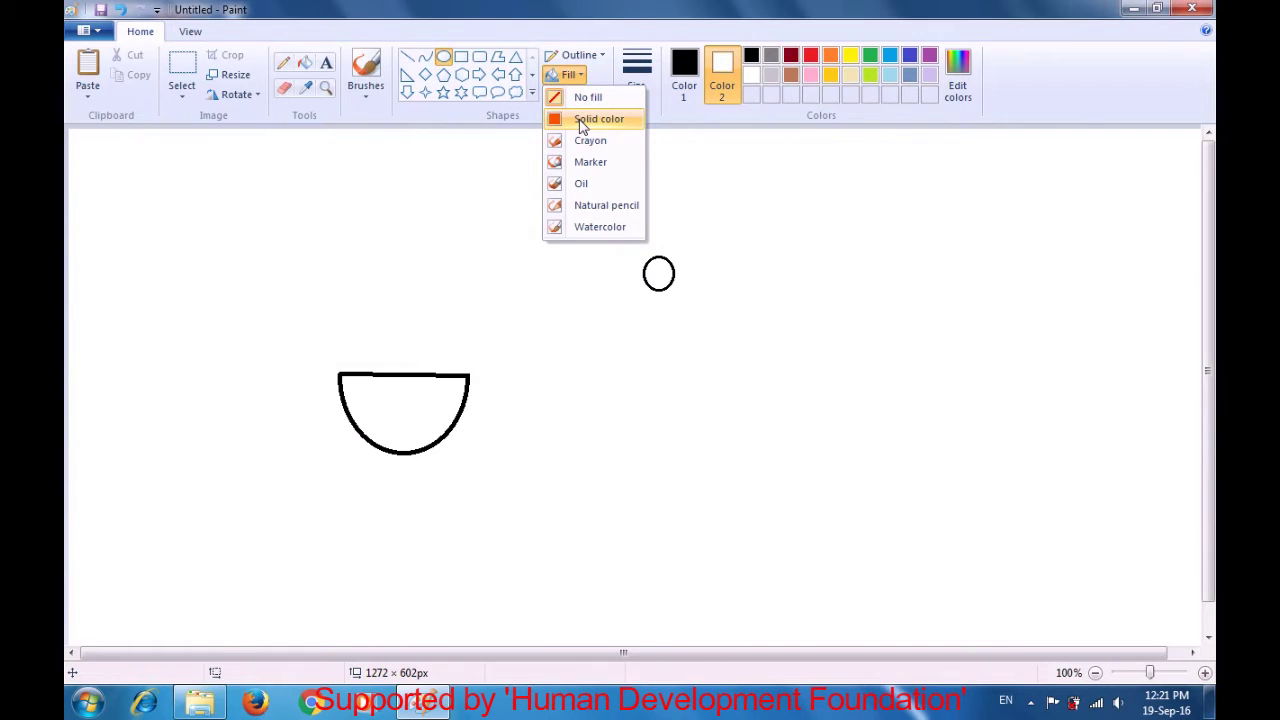
click(580, 120)
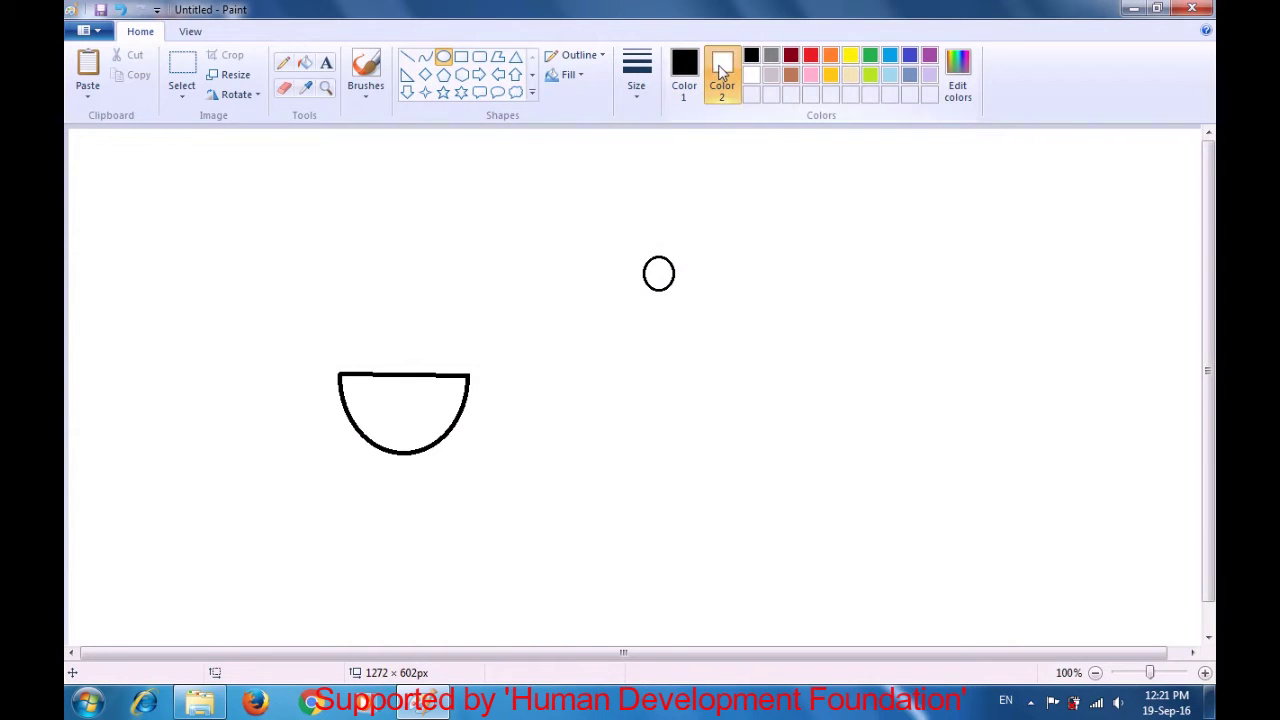
click(751, 58)
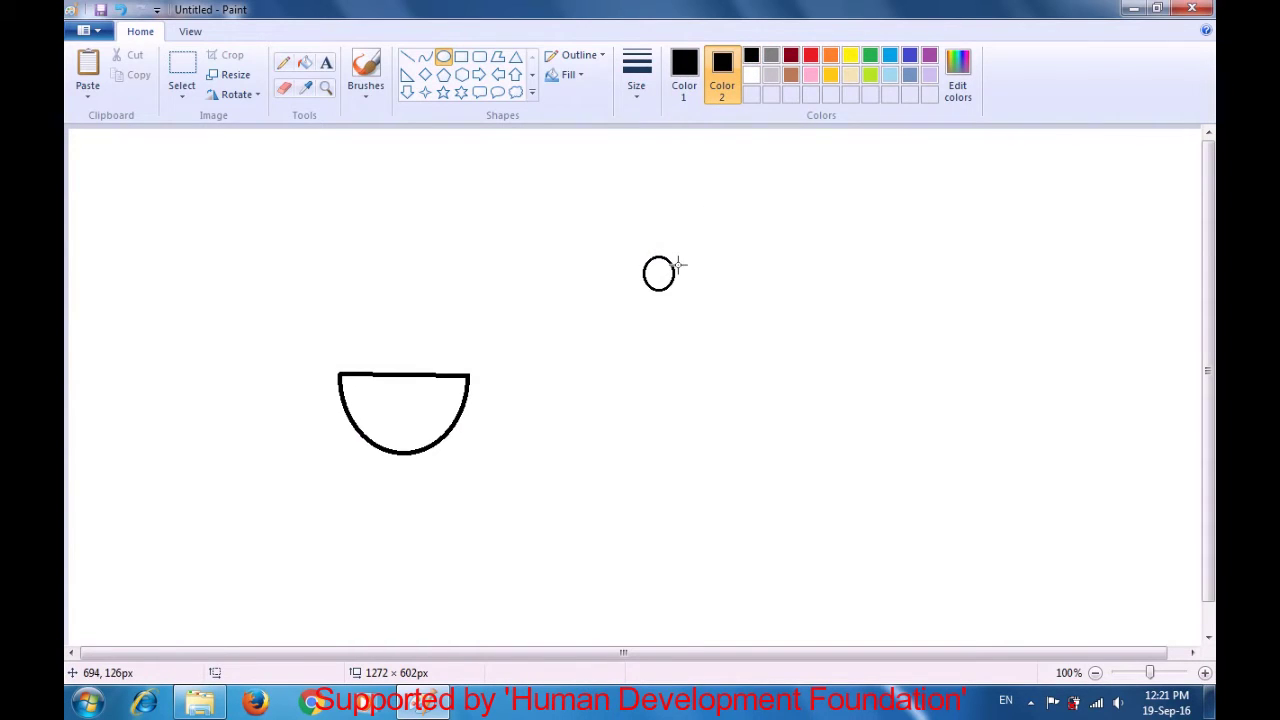
drag(647, 272, 666, 289)
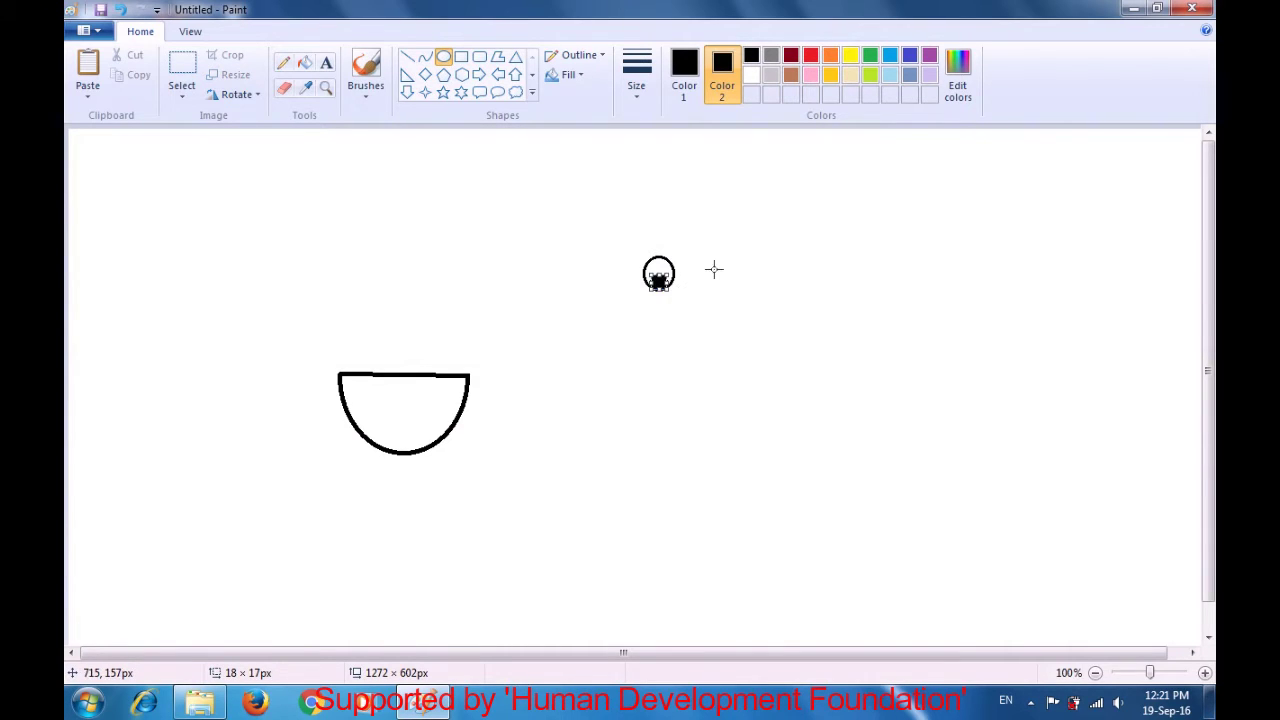
click(715, 269)
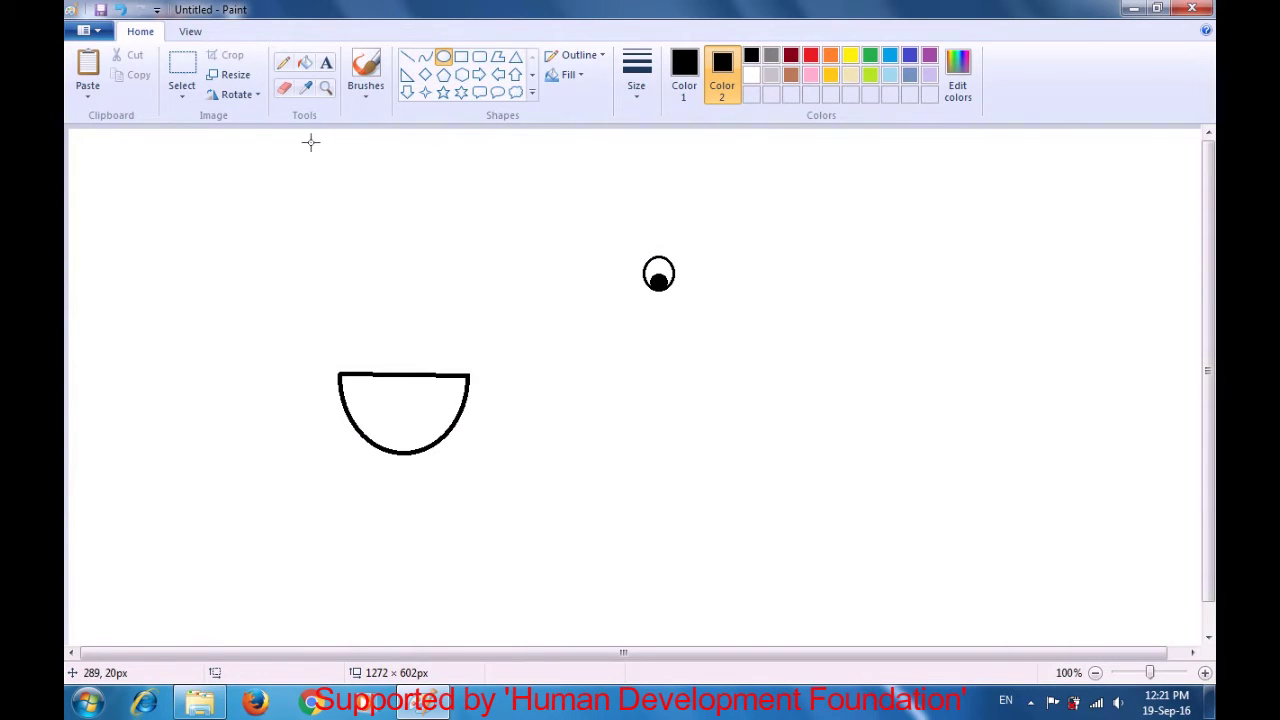
- Copy the eye with a rectangular selection and place the pasted copy over the left part of the half-oval
click(192, 100)
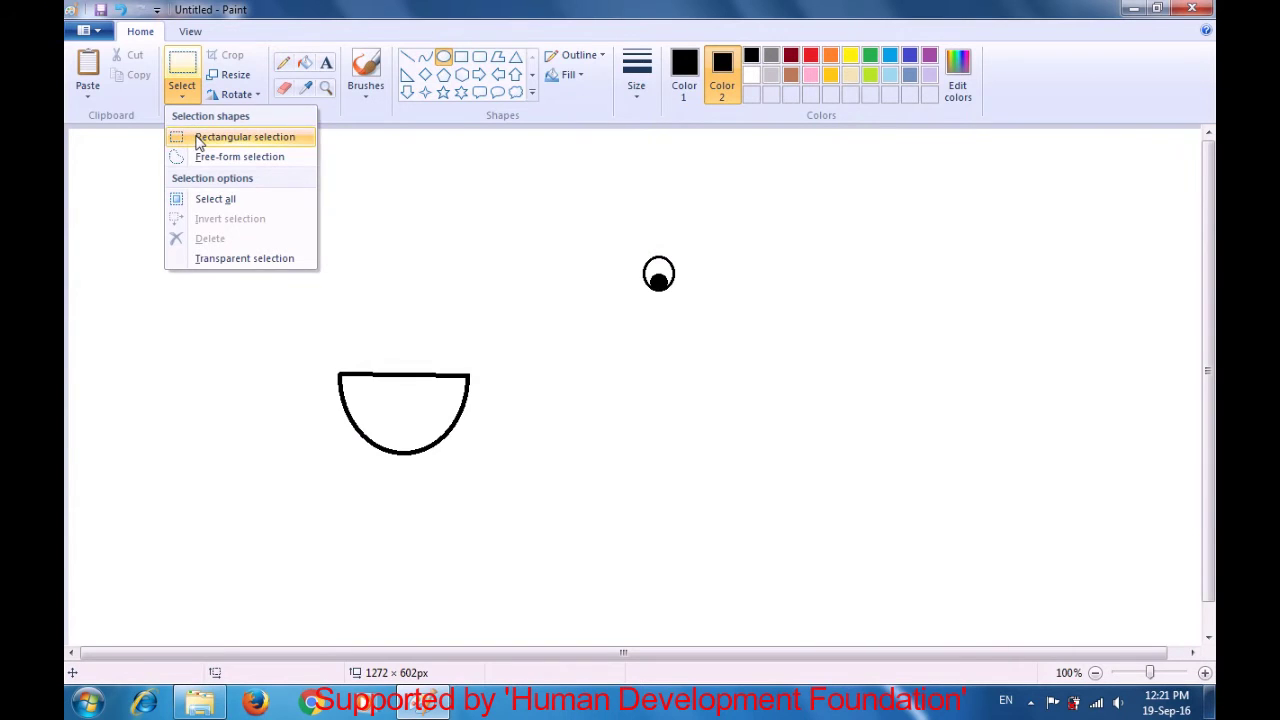
click(199, 143)
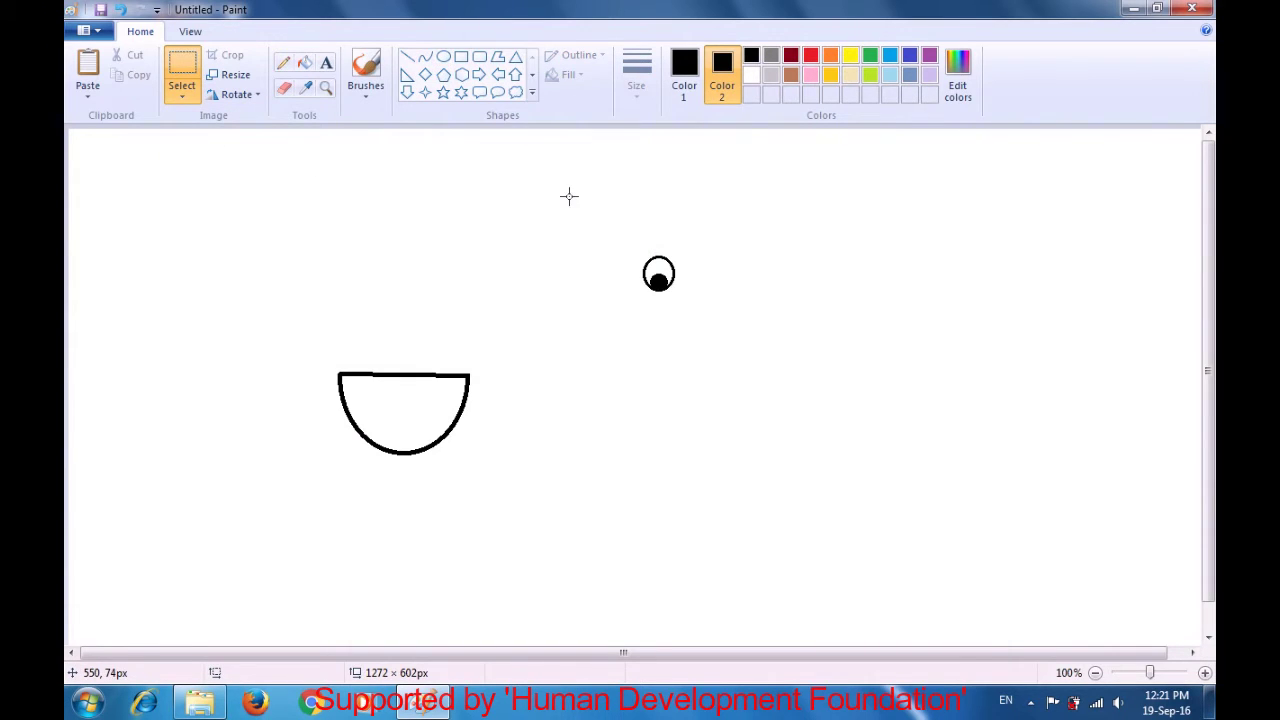
drag(626, 240, 700, 322)
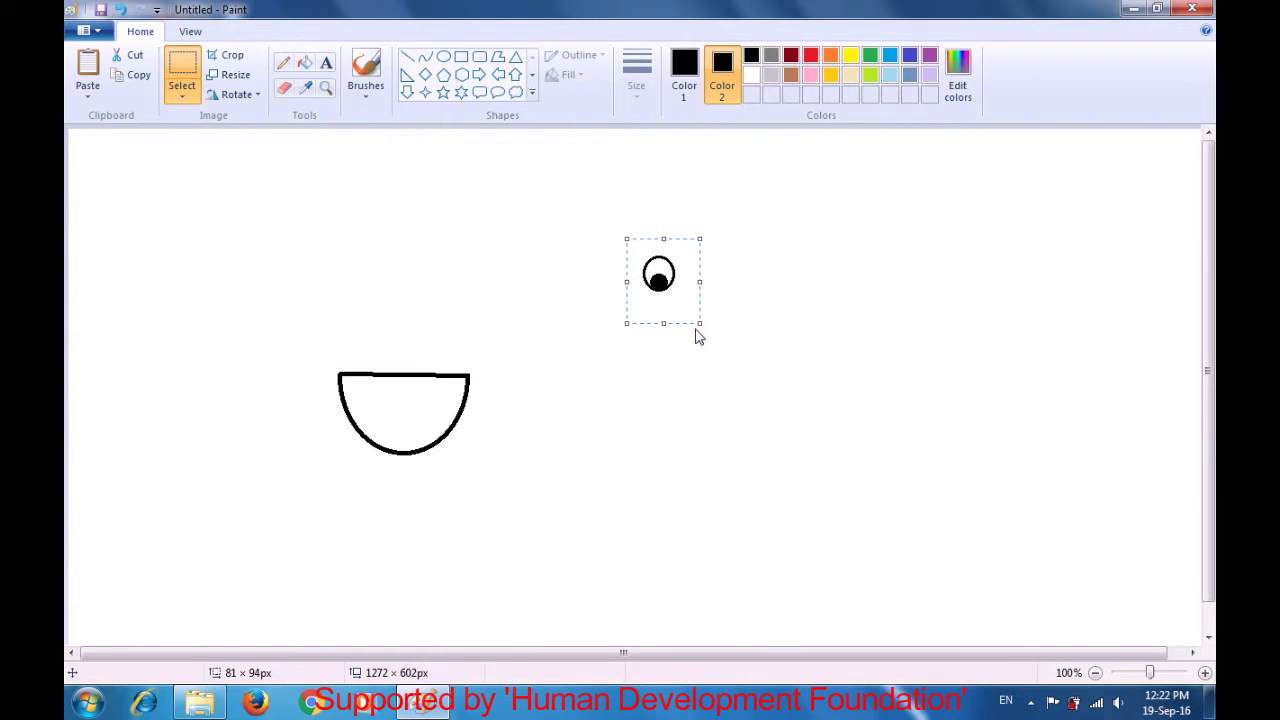
key(ctrl+c)
key(ctrl+v)
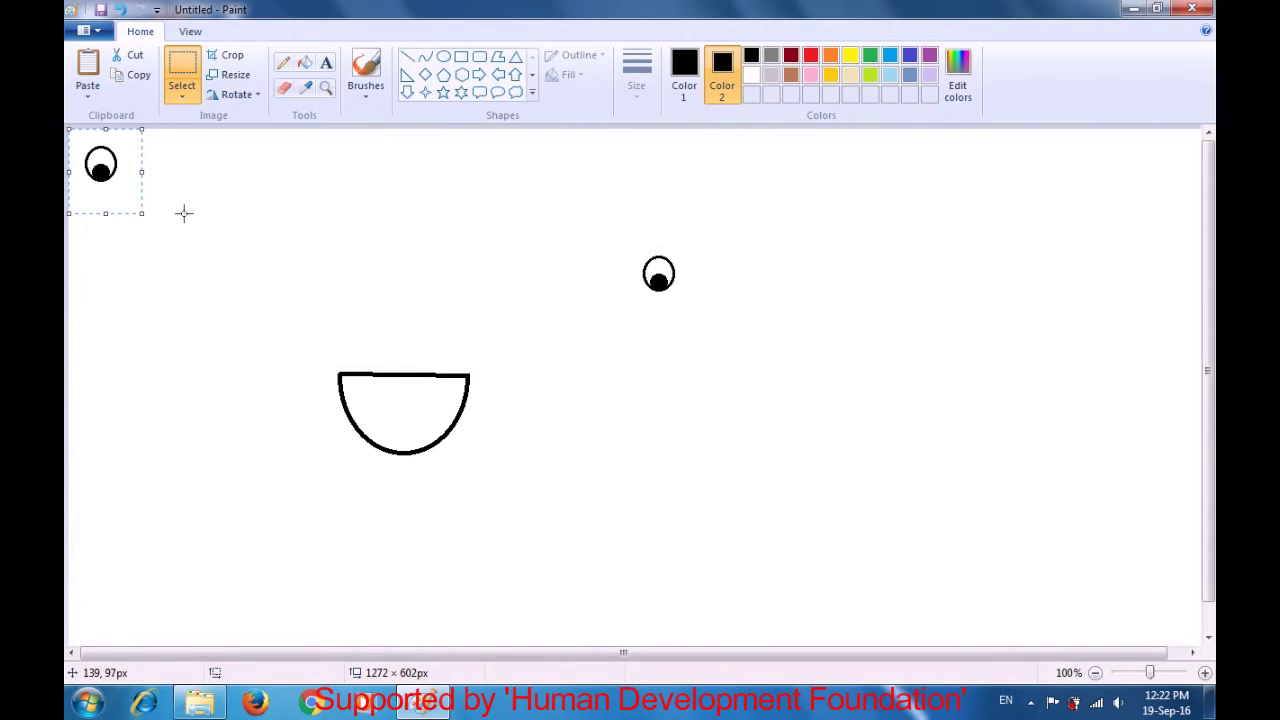
drag(104, 185, 377, 418)
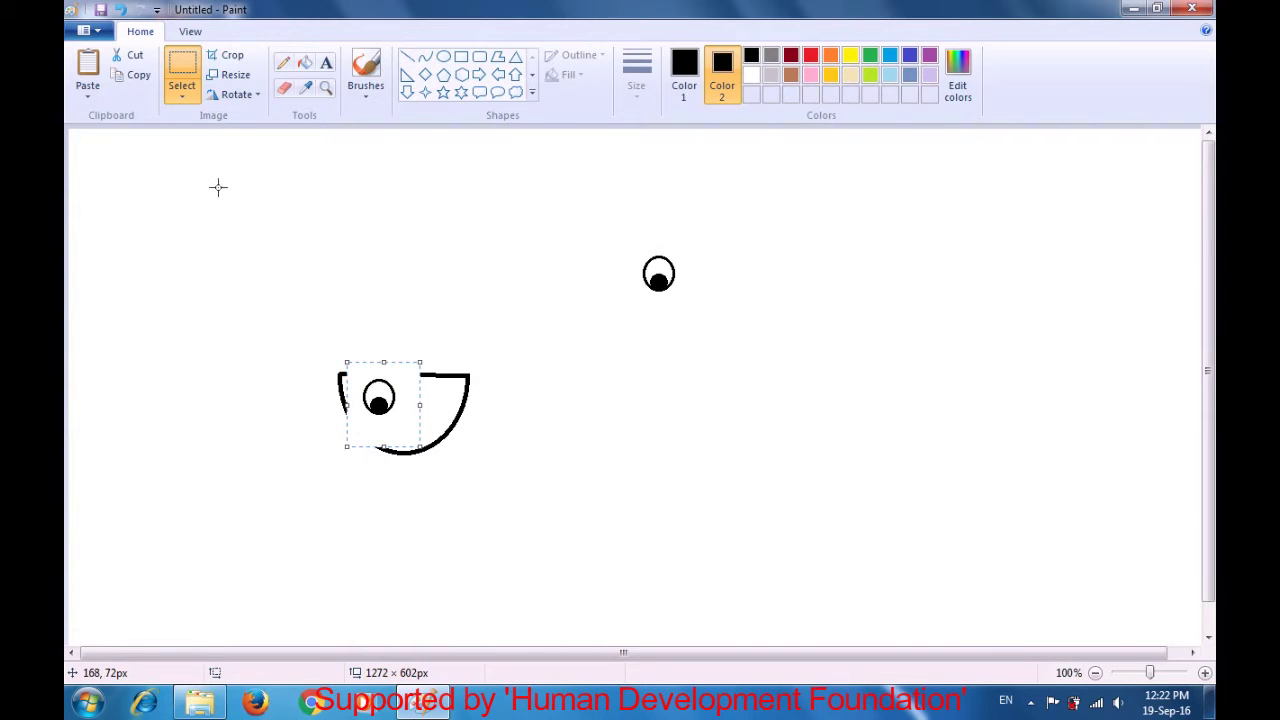
- Turn on transparent selection and set the secondary color to white
click(177, 97)
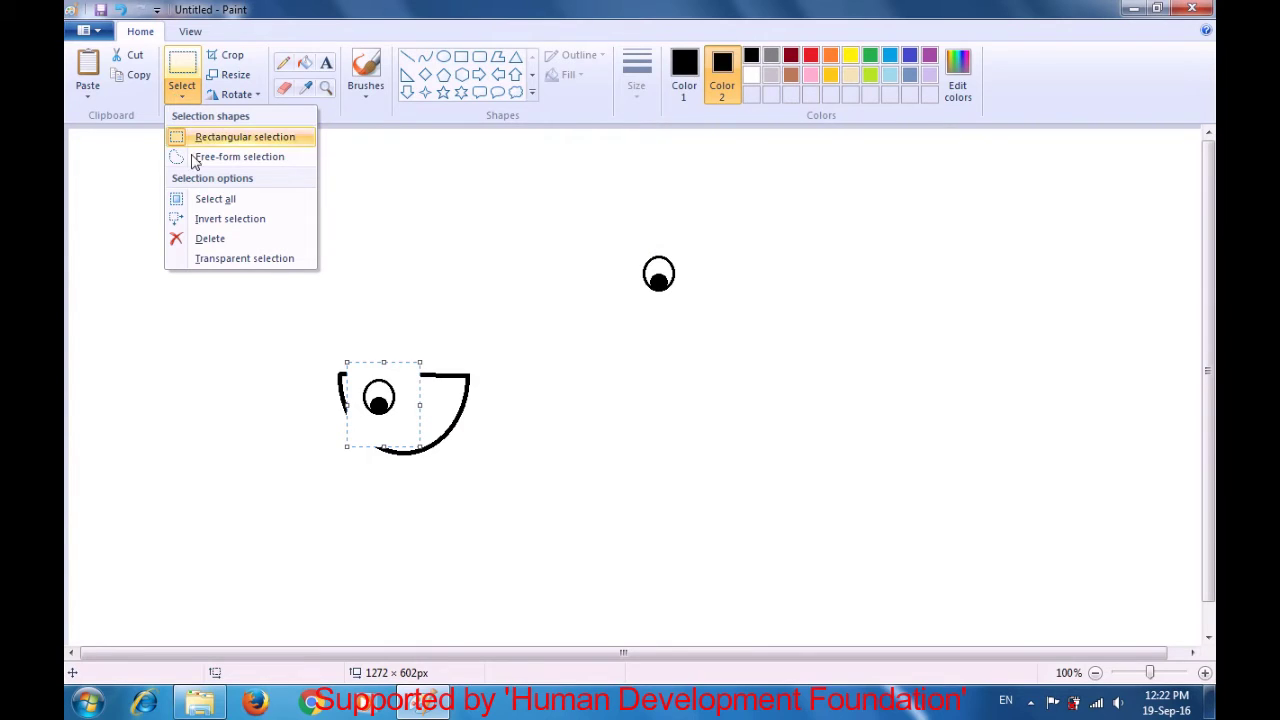
click(213, 262)
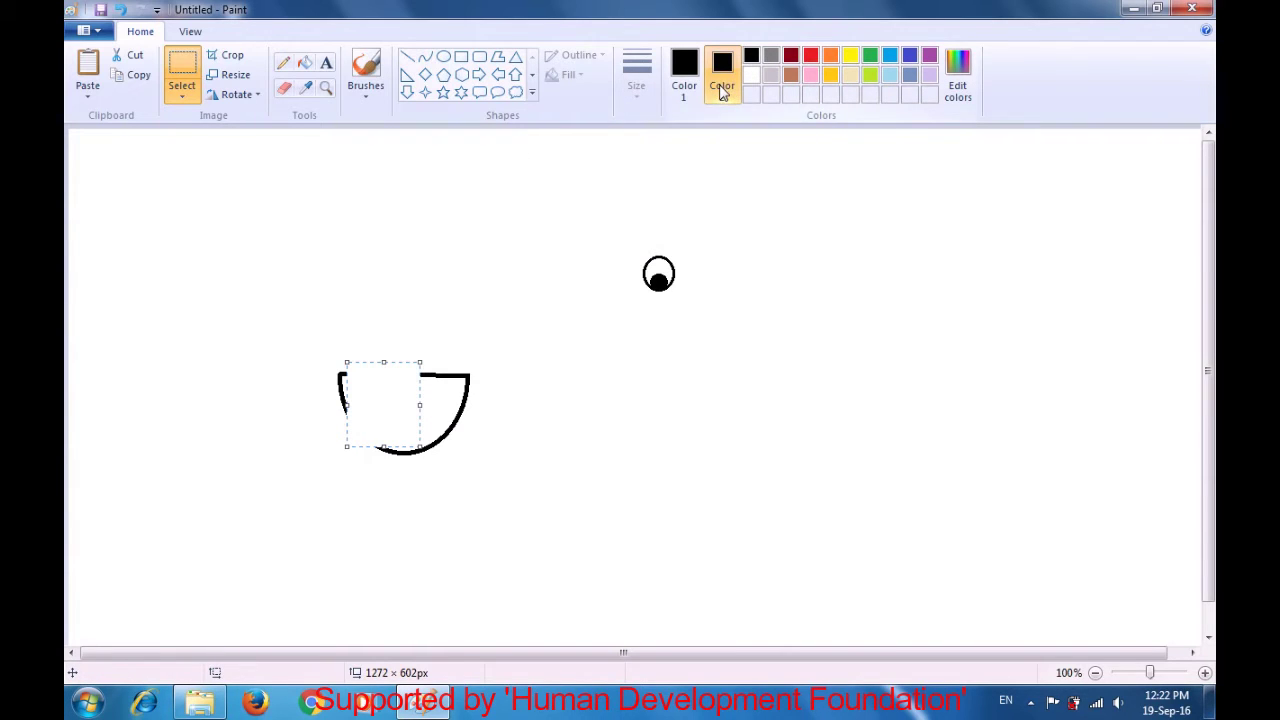
click(752, 78)
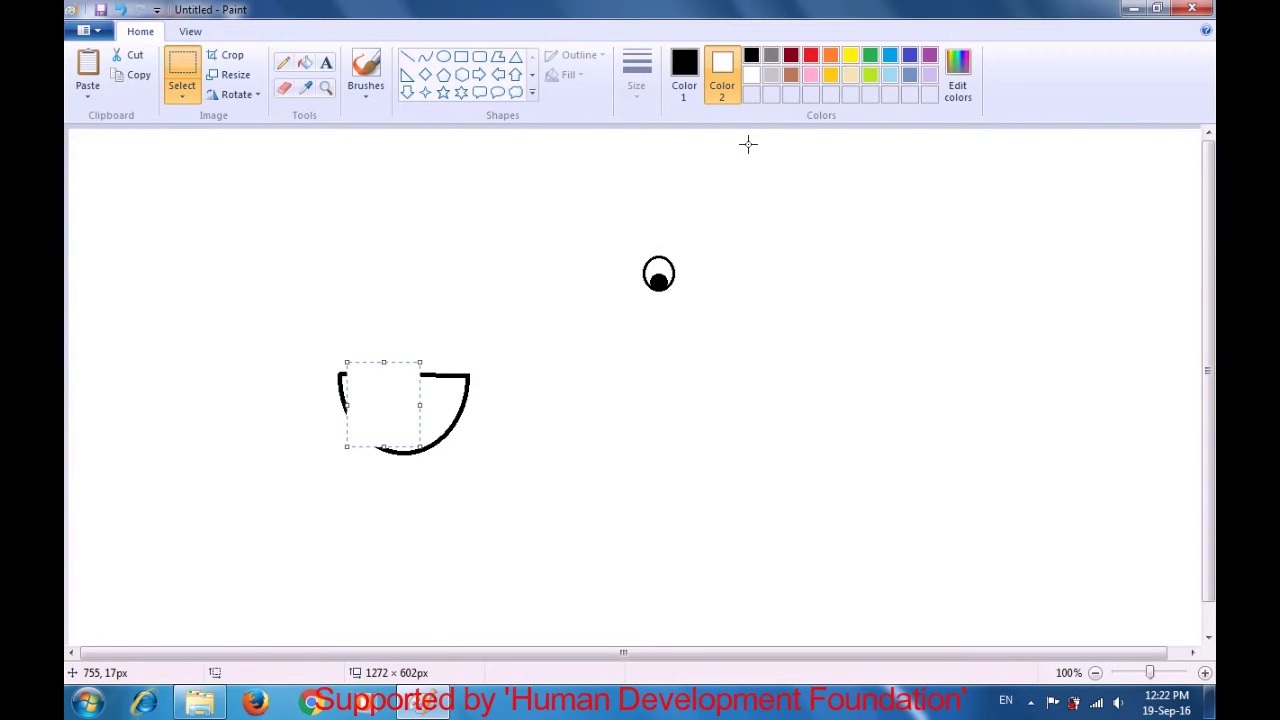
- Undo the eye's placement, and paste a fresh transparent copy inside the half-oval's left part, just below its straight edge
key(ctrl+z)
key(ctrl+v)
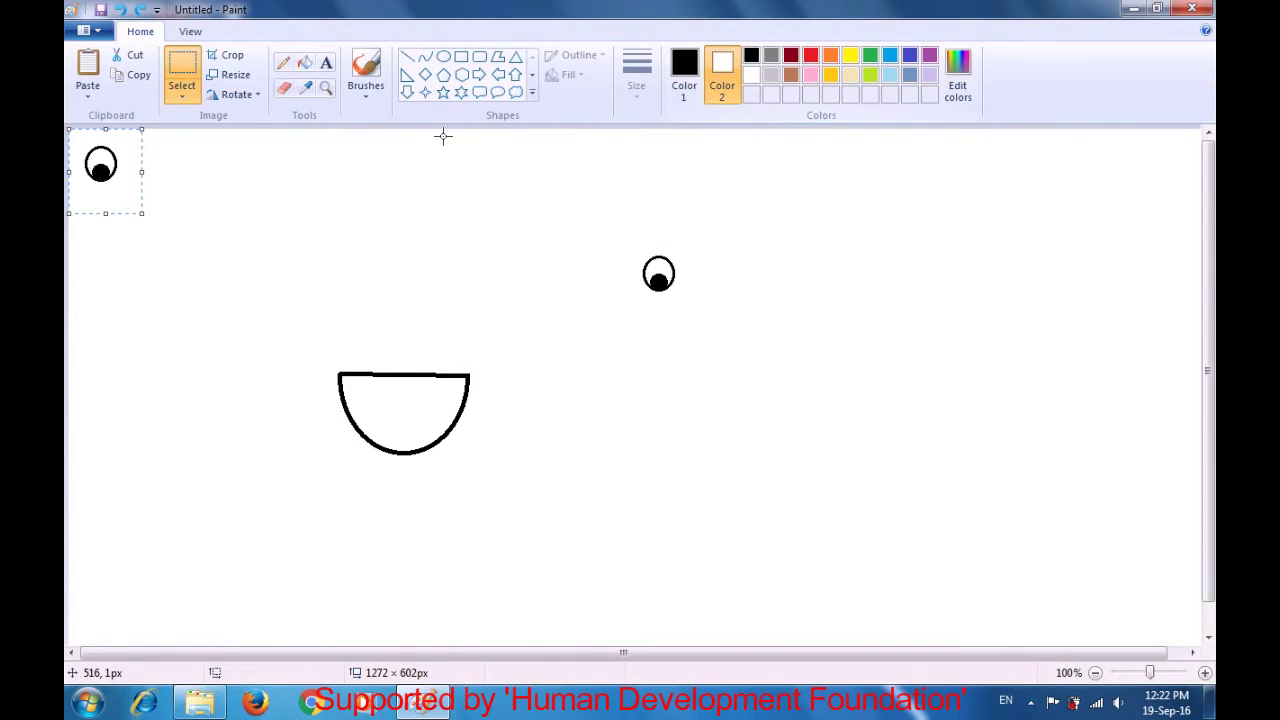
click(180, 93)
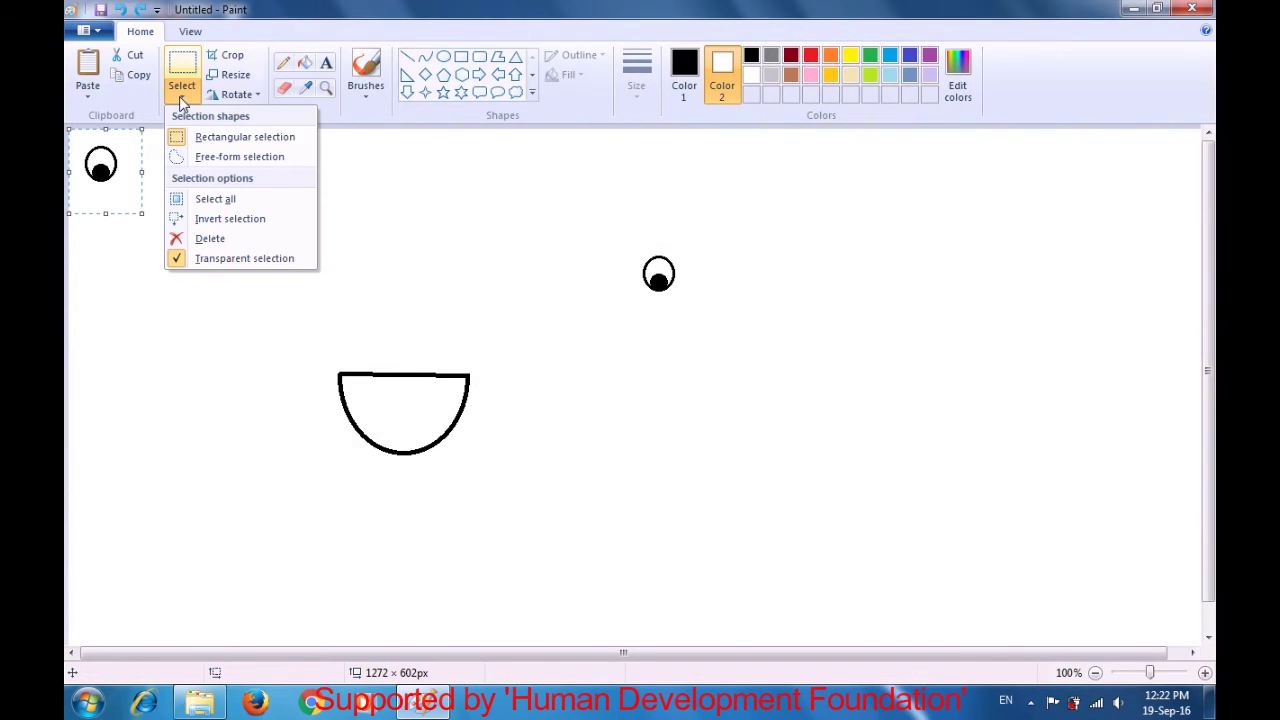
click(253, 307)
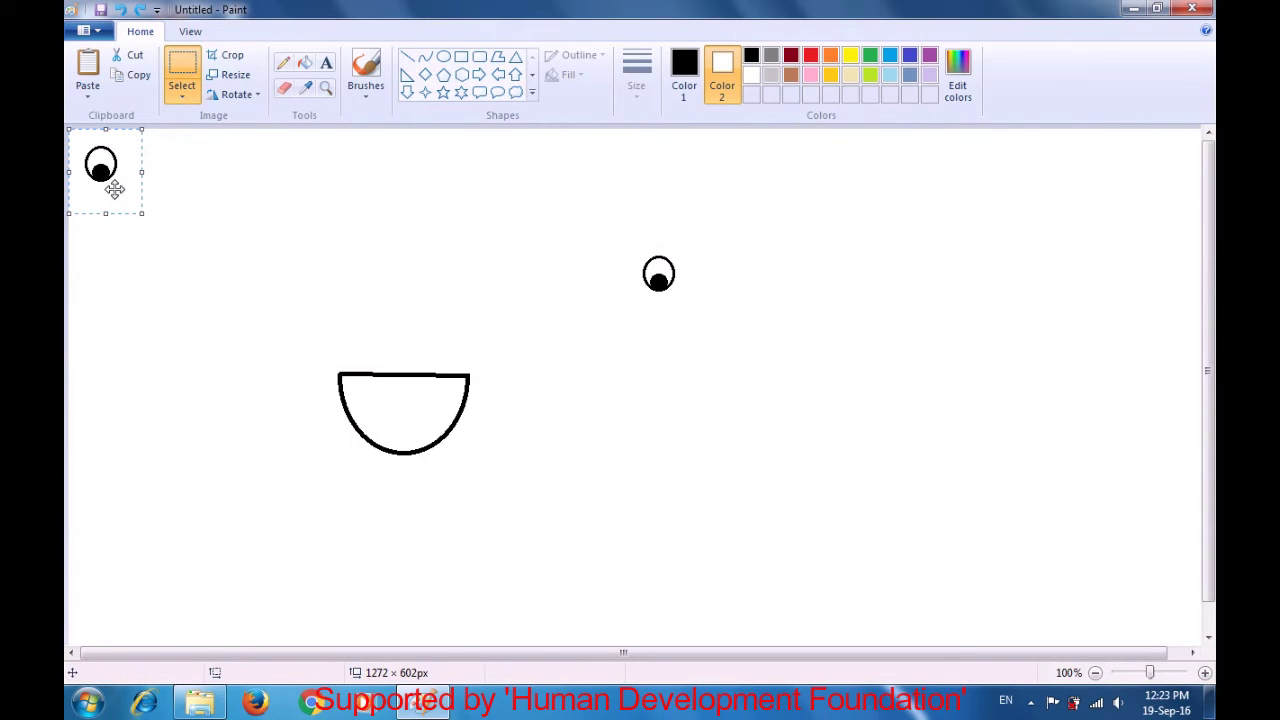
drag(116, 184, 377, 409)
click(452, 281)
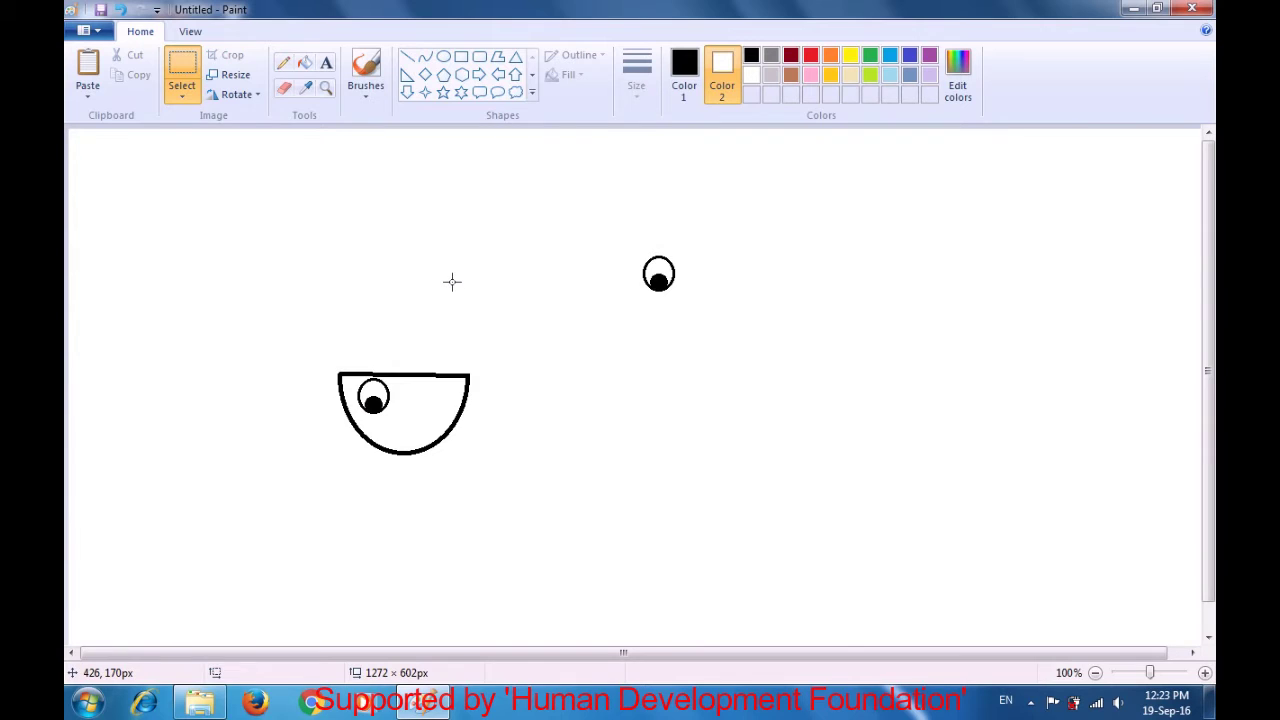
- Move the original eye inside the half-oval's right part, level with the eye already placed there
drag(622, 242, 697, 315)
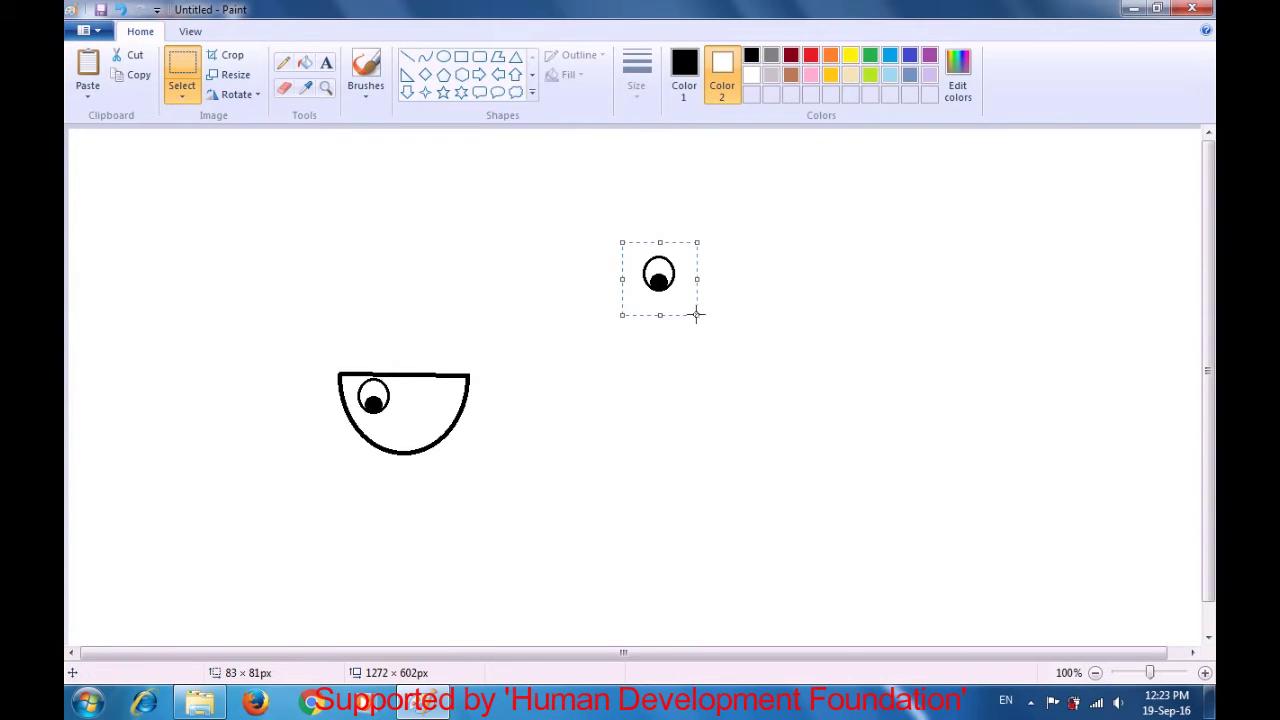
drag(657, 277, 440, 402)
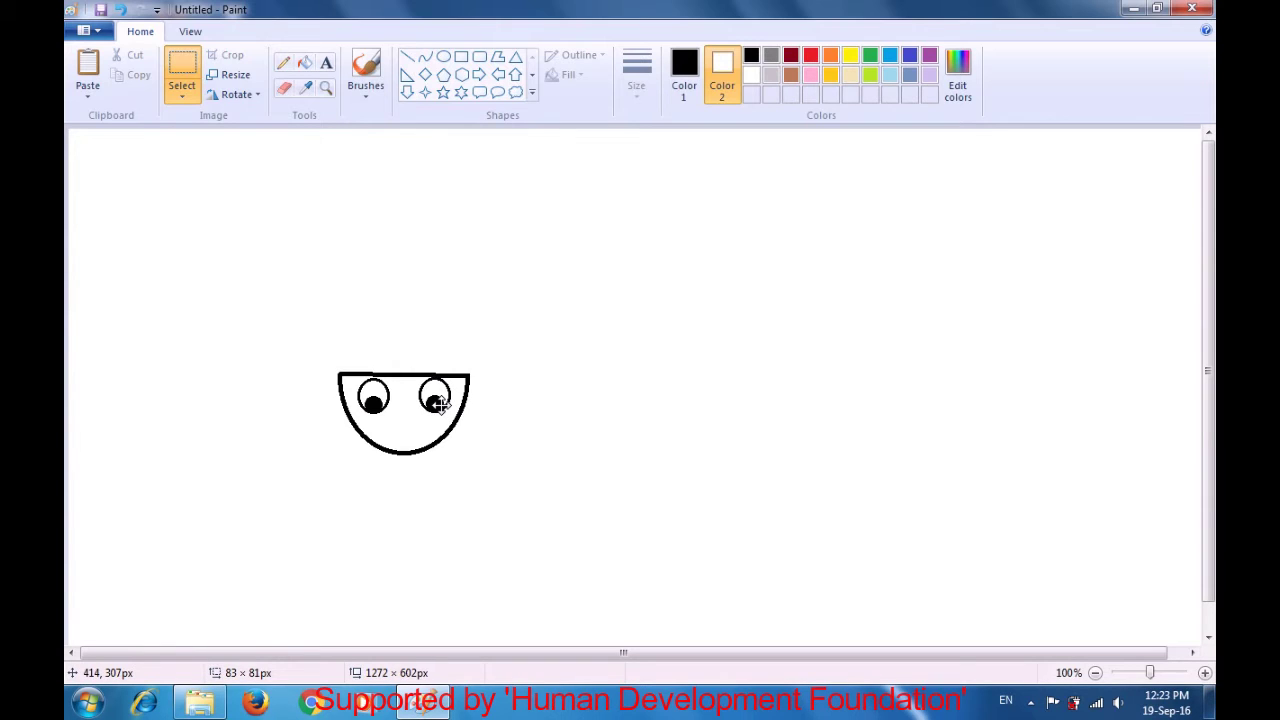
click(545, 349)
- Draw an S-shaped curve about 89 × 38 px from below the eyes down past the face's left edge as the moustache's upper outline
click(423, 55)
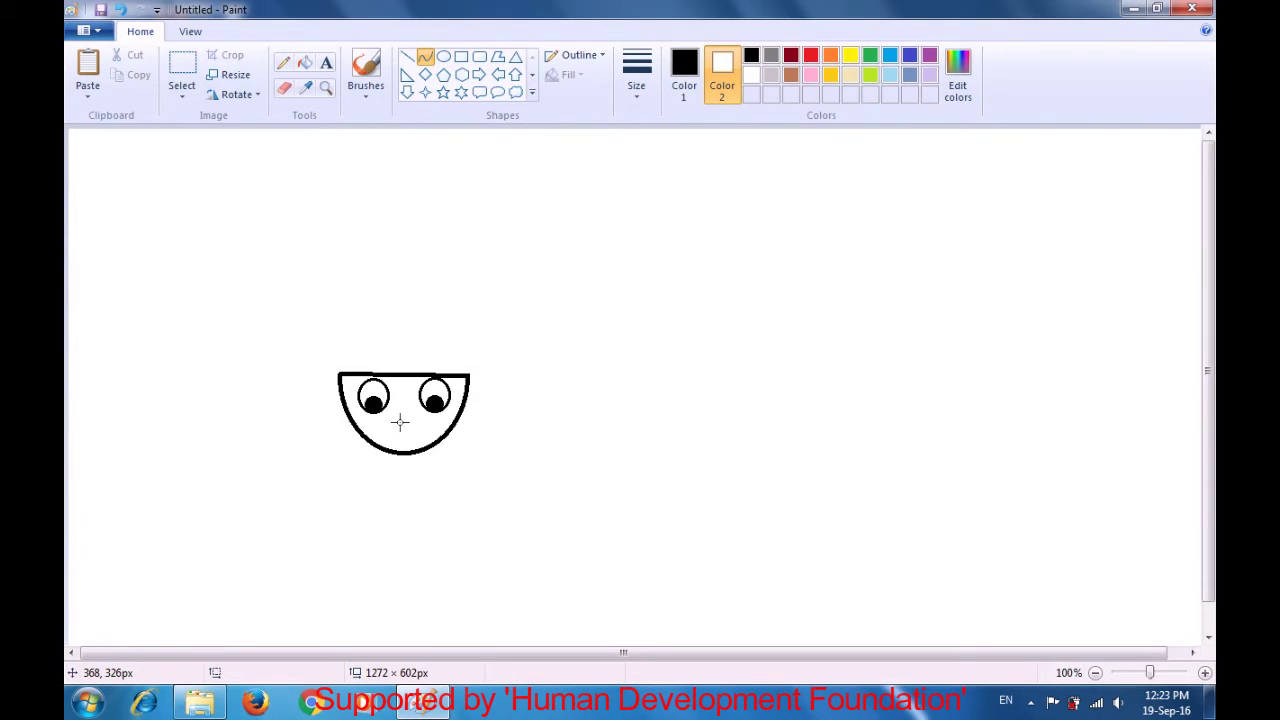
drag(399, 422, 320, 456)
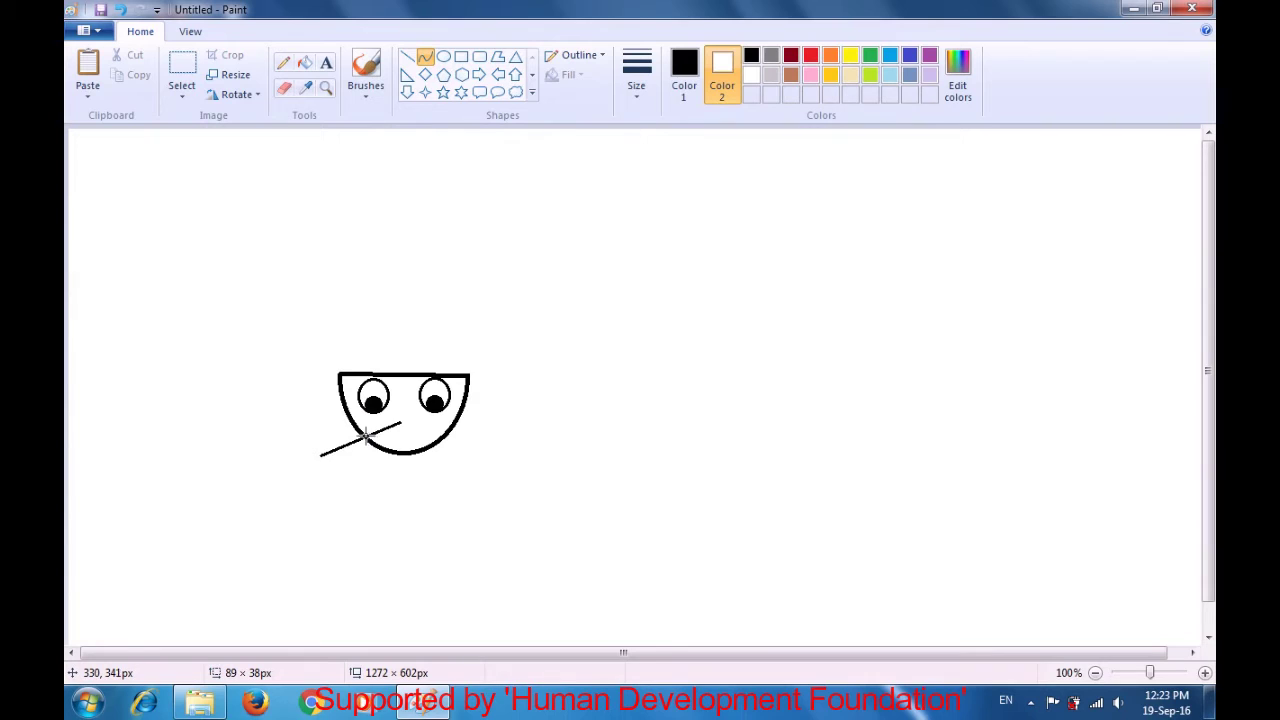
drag(364, 432, 351, 467)
click(337, 507)
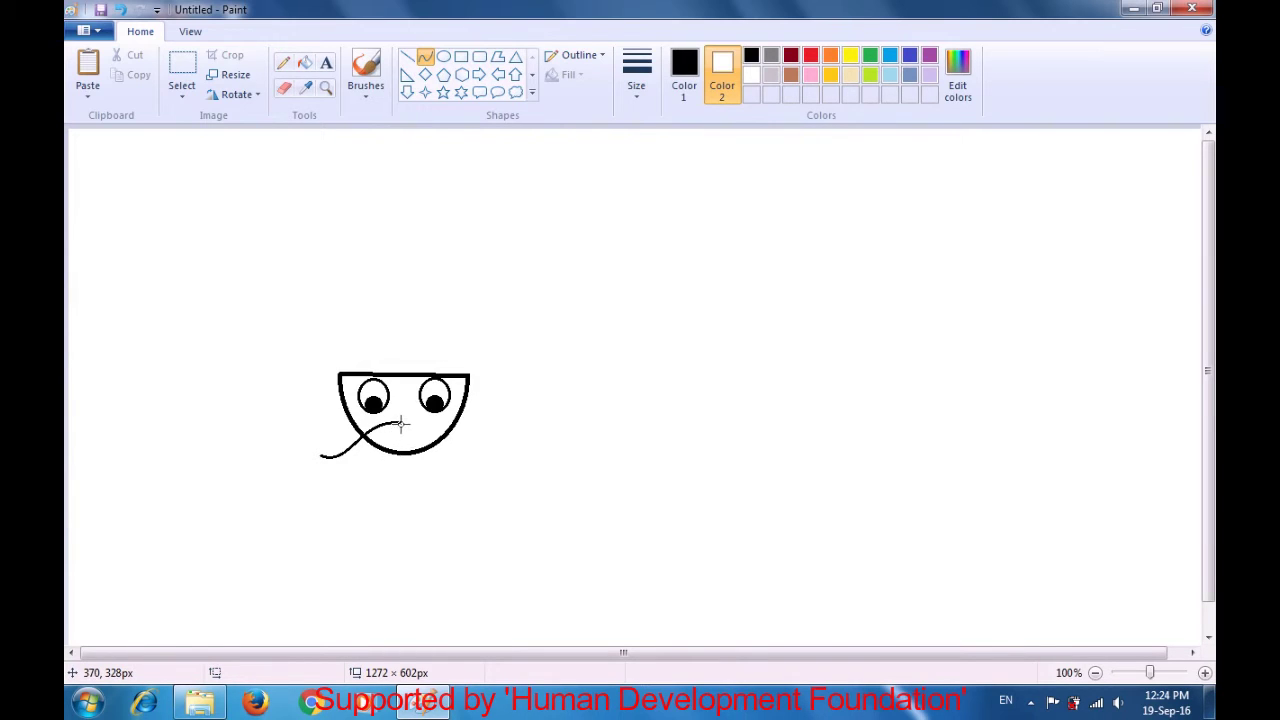
drag(401, 426, 332, 460)
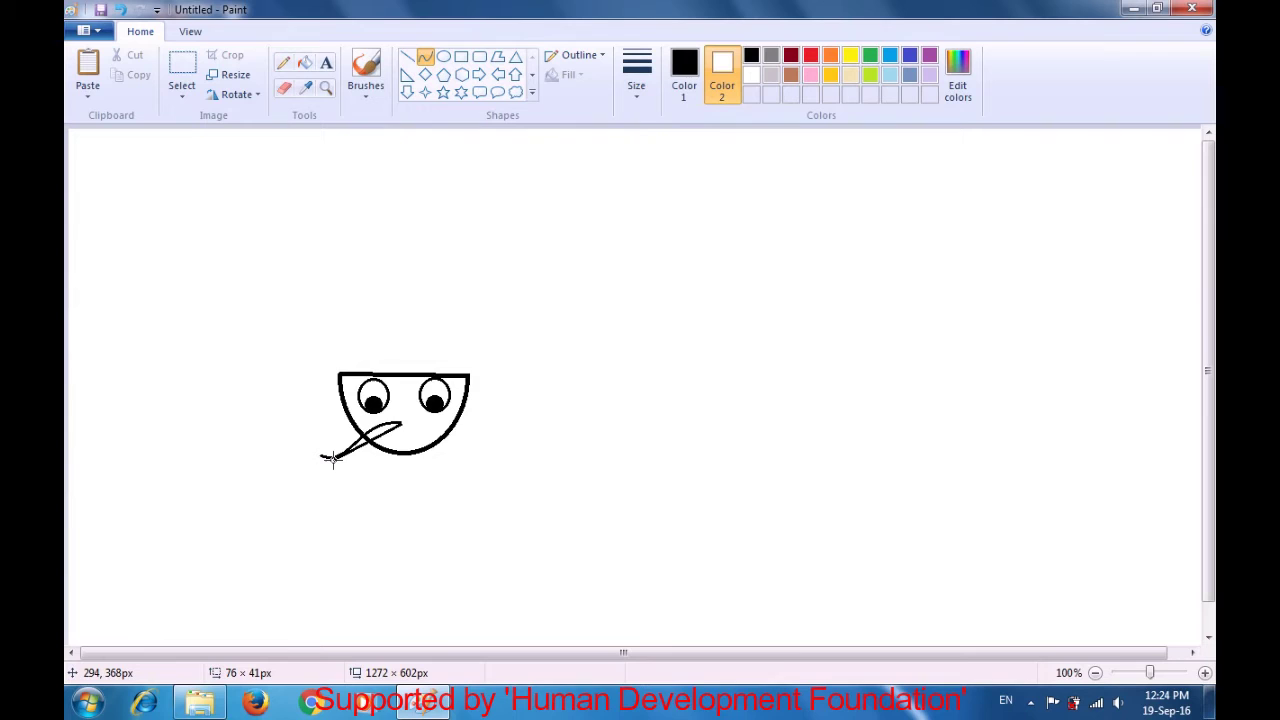
drag(349, 453, 355, 465)
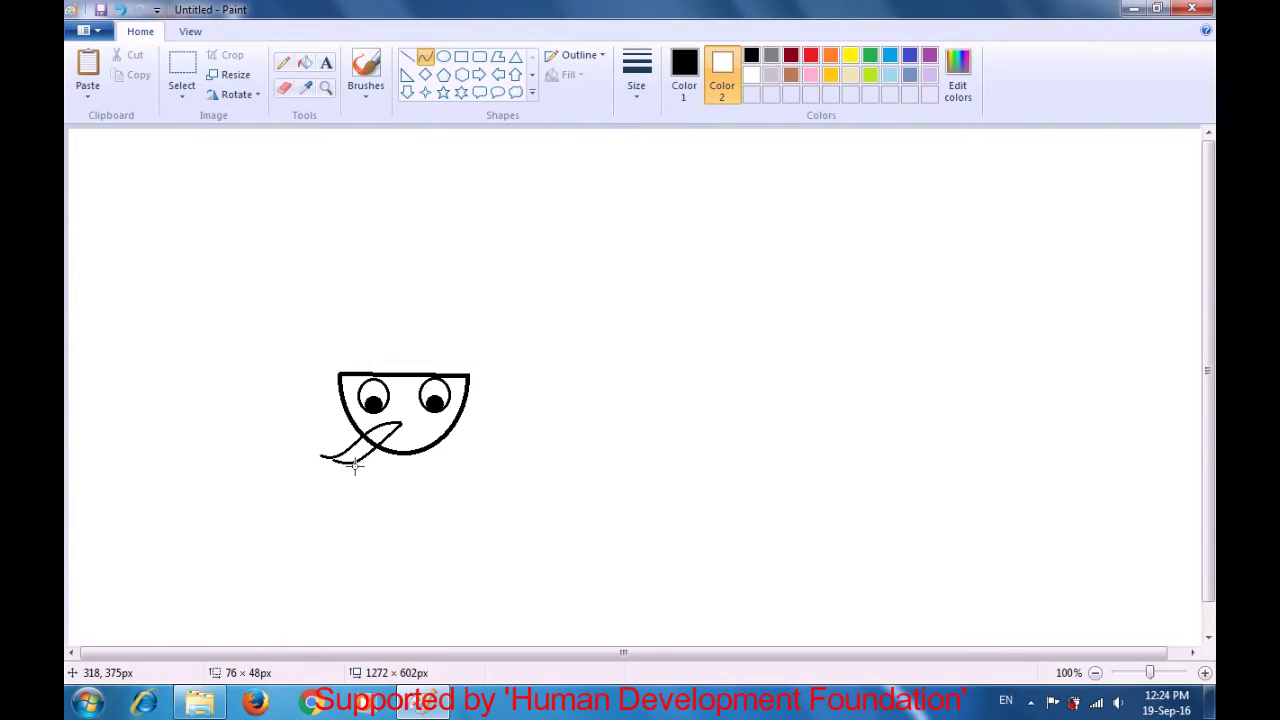
drag(355, 465, 355, 465)
- Draw a bulging lower curve from the moustache's center to its left tail, closing the outline of the left half
click(399, 422)
drag(399, 422, 371, 460)
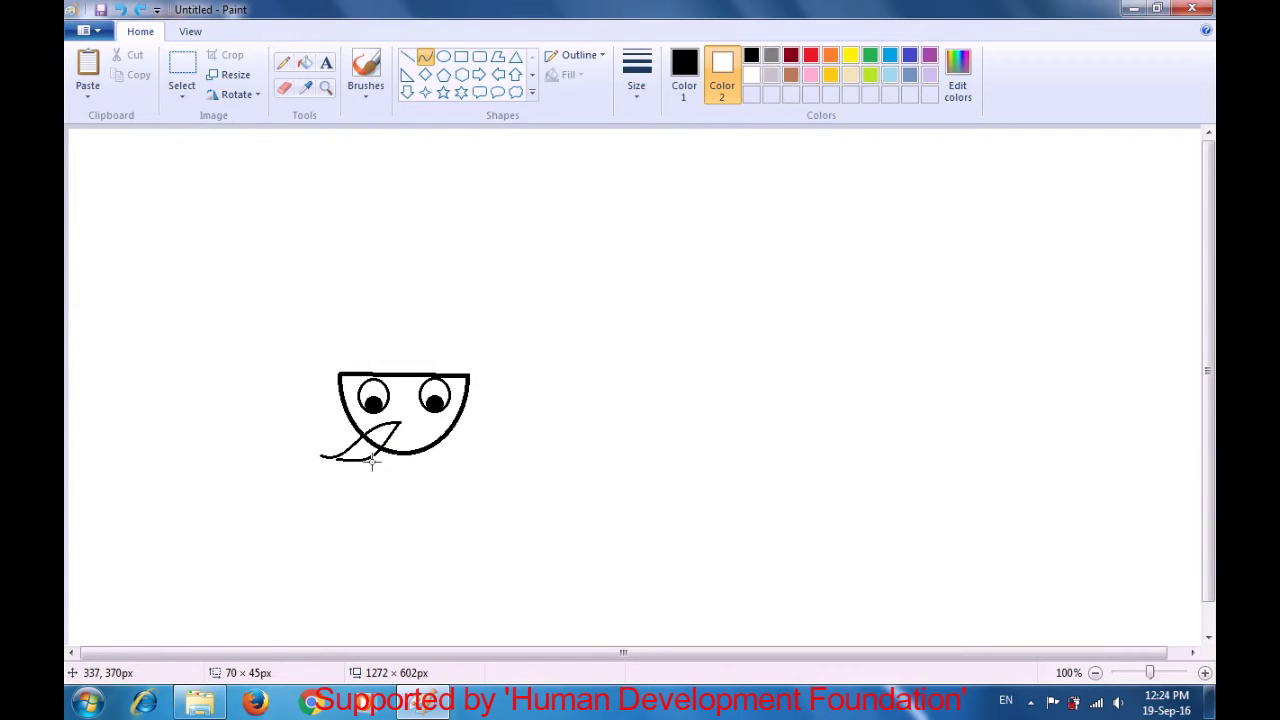
drag(371, 461, 336, 460)
click(344, 481)
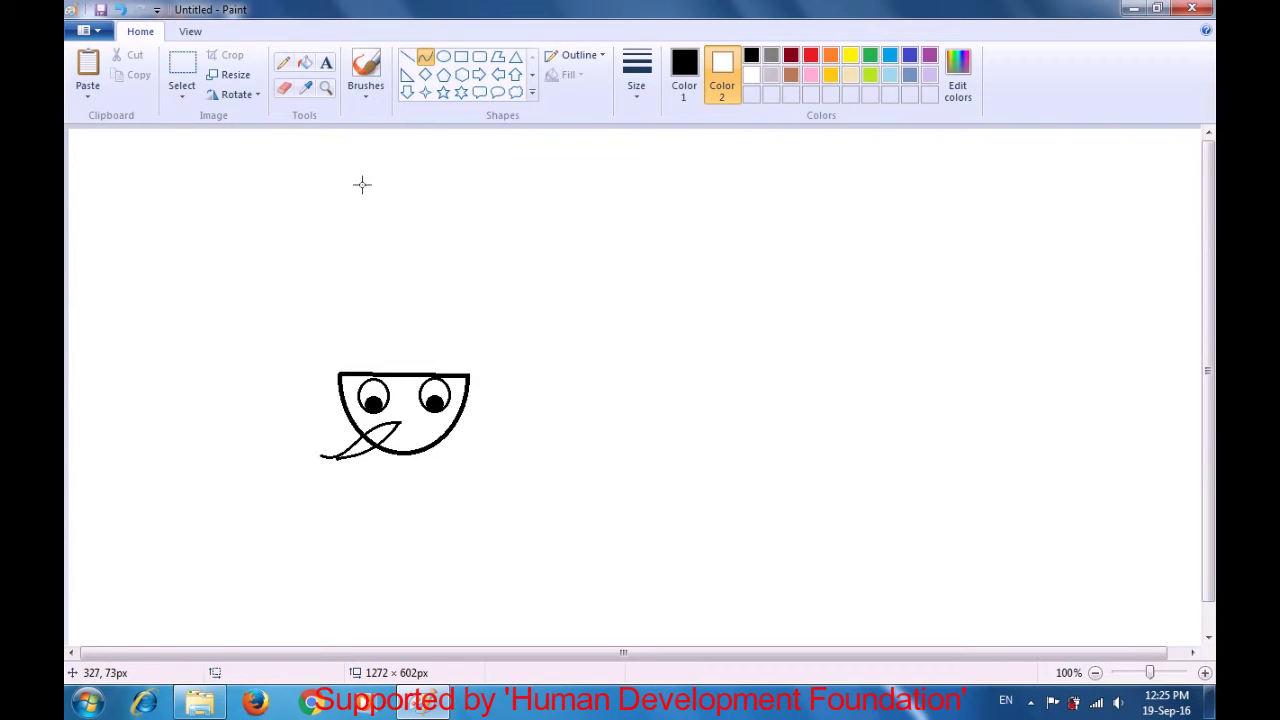
- Fill both enclosed parts of the moustache's left half with black
click(306, 64)
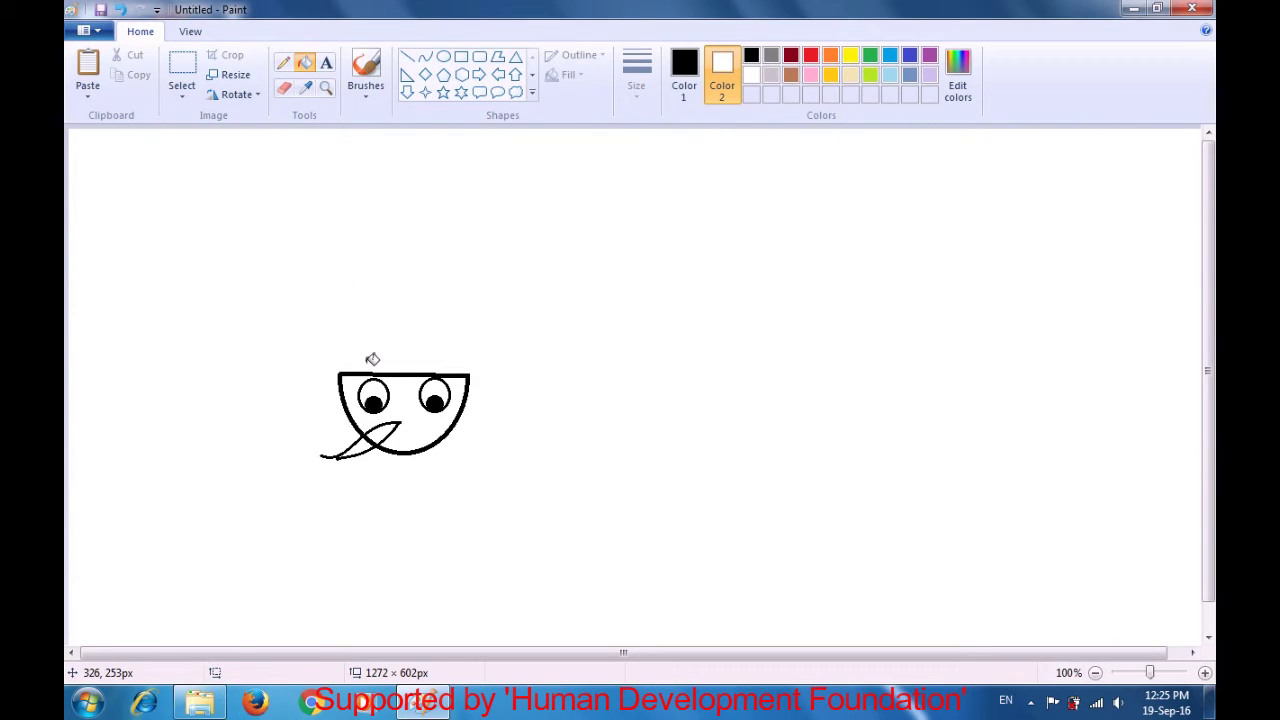
click(384, 434)
click(354, 447)
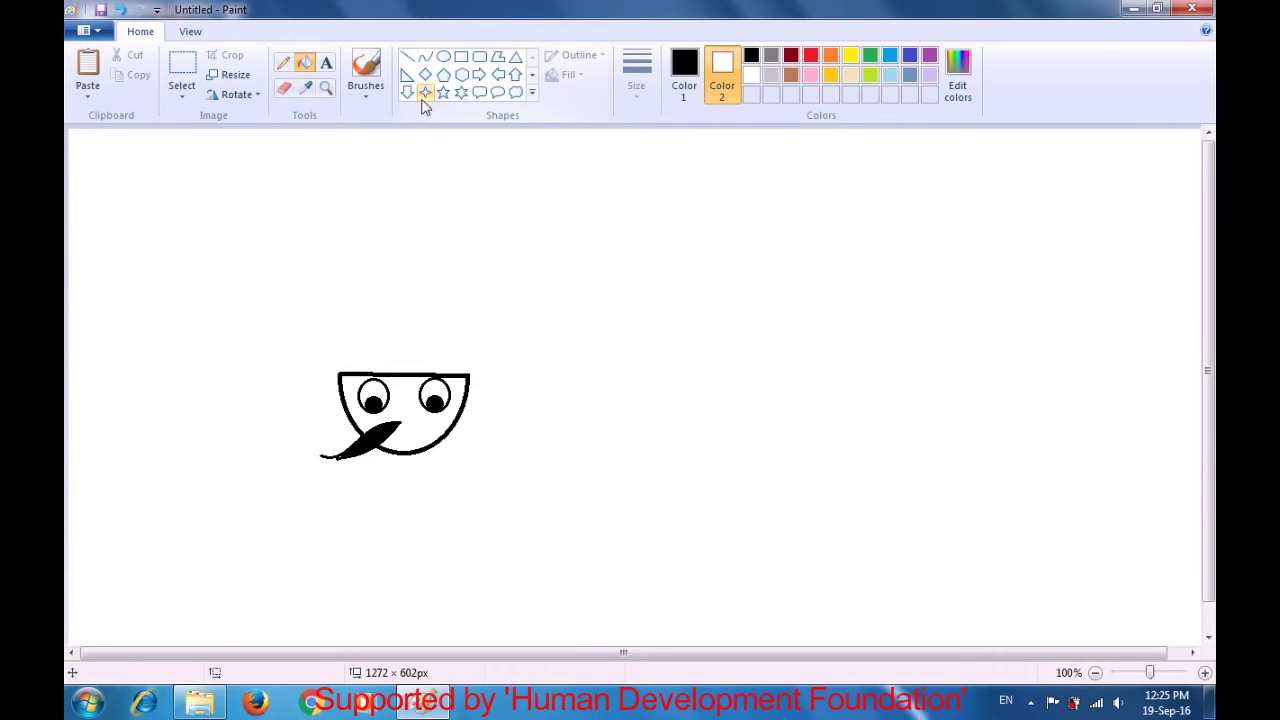
- Draw an S-shaped curve about 66 px wide from the moustache's center past the face's right edge as the right half's upper outline
click(425, 58)
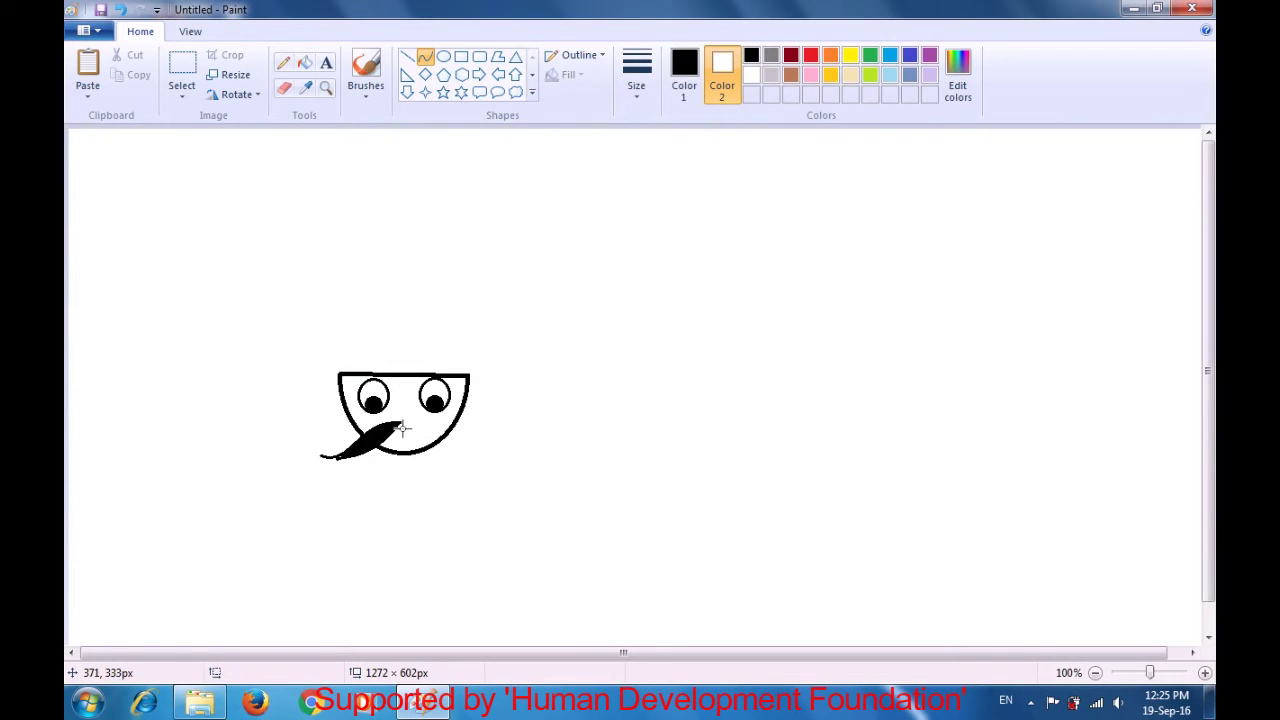
drag(399, 422, 429, 466)
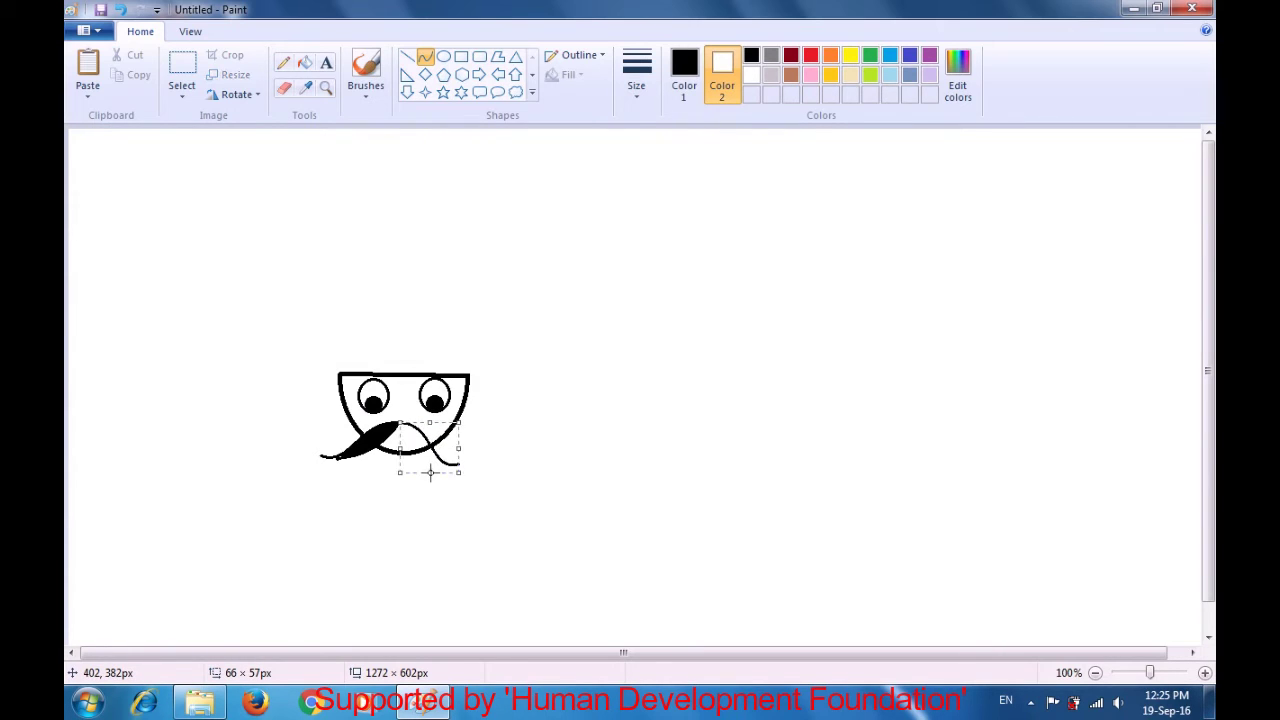
click(507, 432)
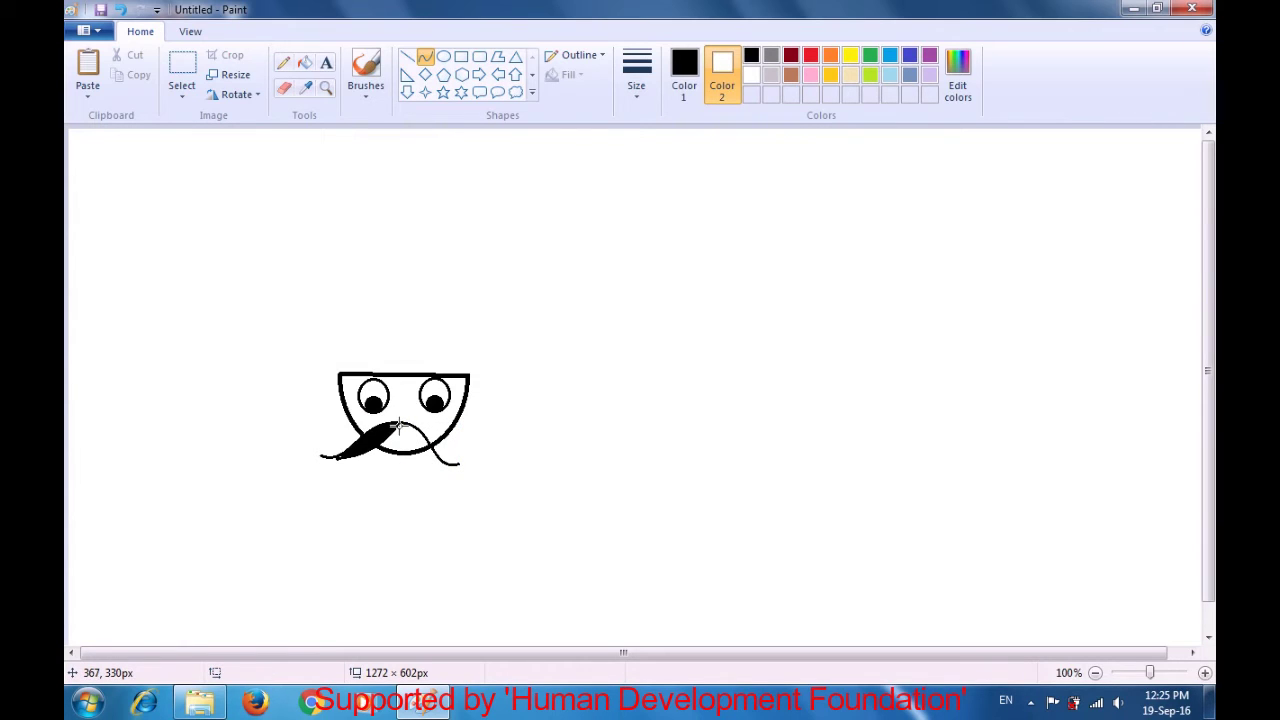
- Close the moustache's right half with a lower curve and fill it with black
drag(397, 421, 433, 452)
click(305, 63)
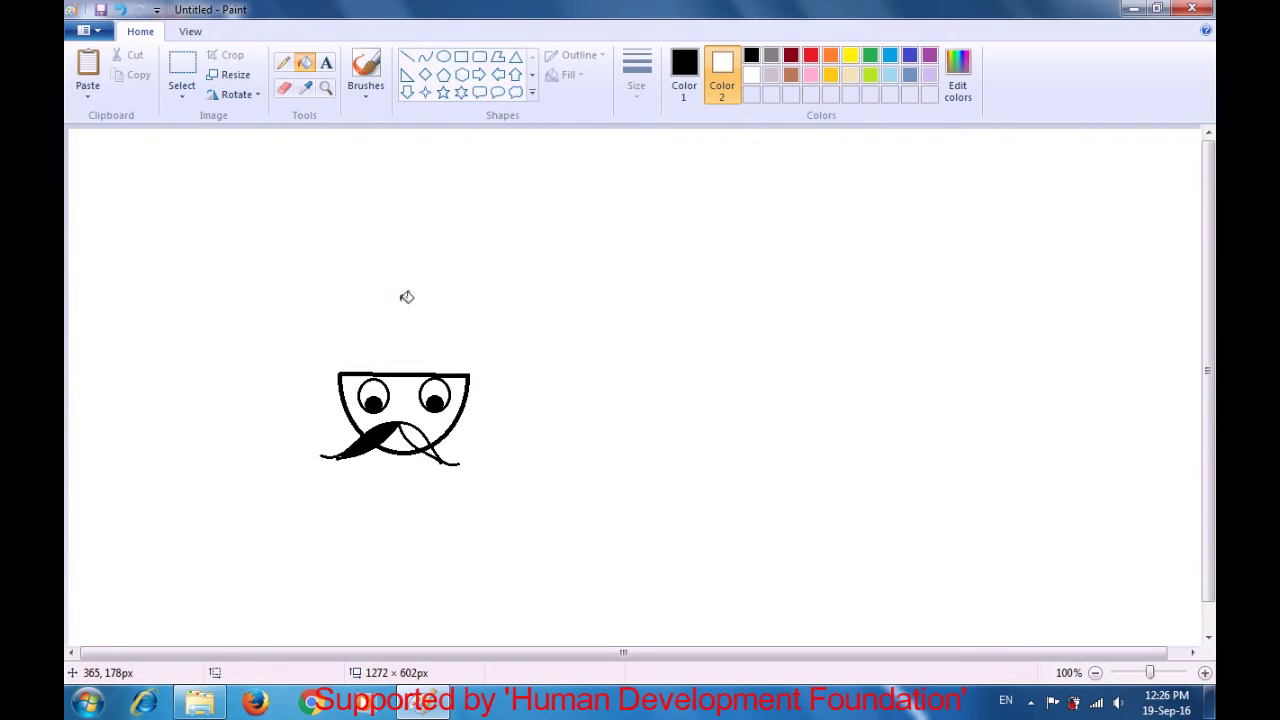
click(416, 438)
- Draw a three-pointed crown with the Polygon shape, about 118 × 119 px, standing on the face's straight top edge with the tallest point in the middle
click(497, 58)
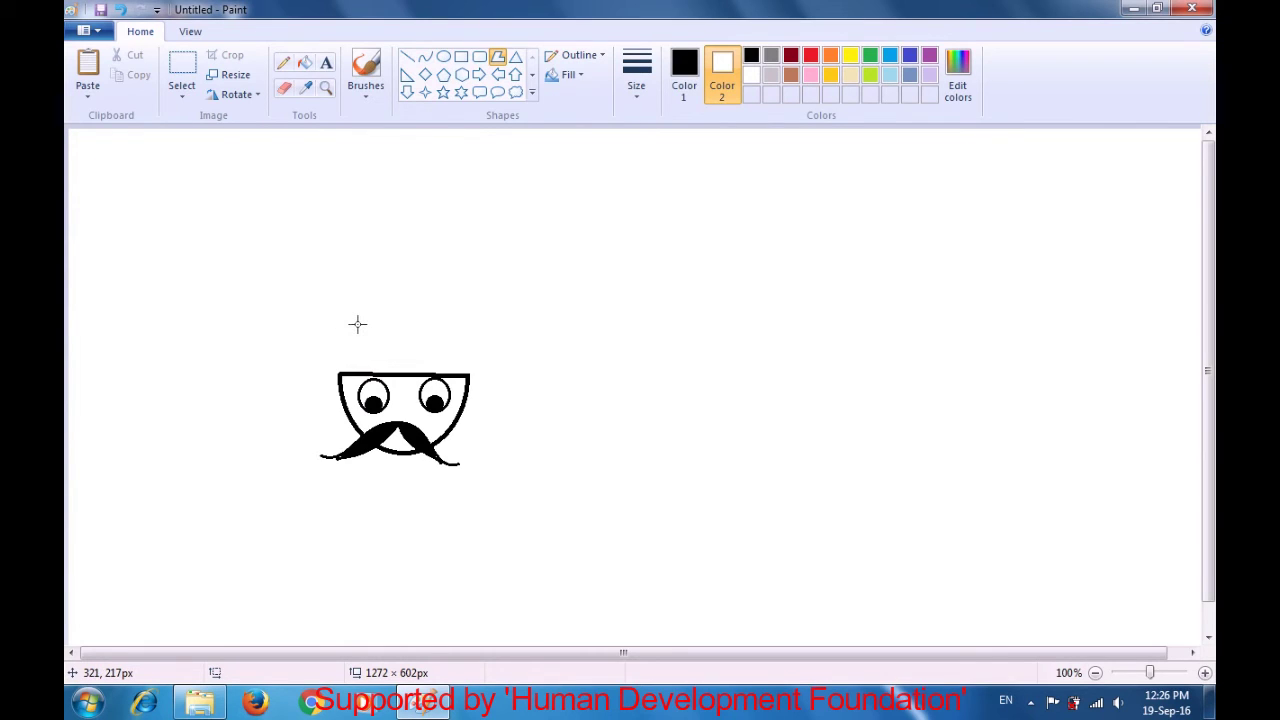
drag(358, 323, 383, 373)
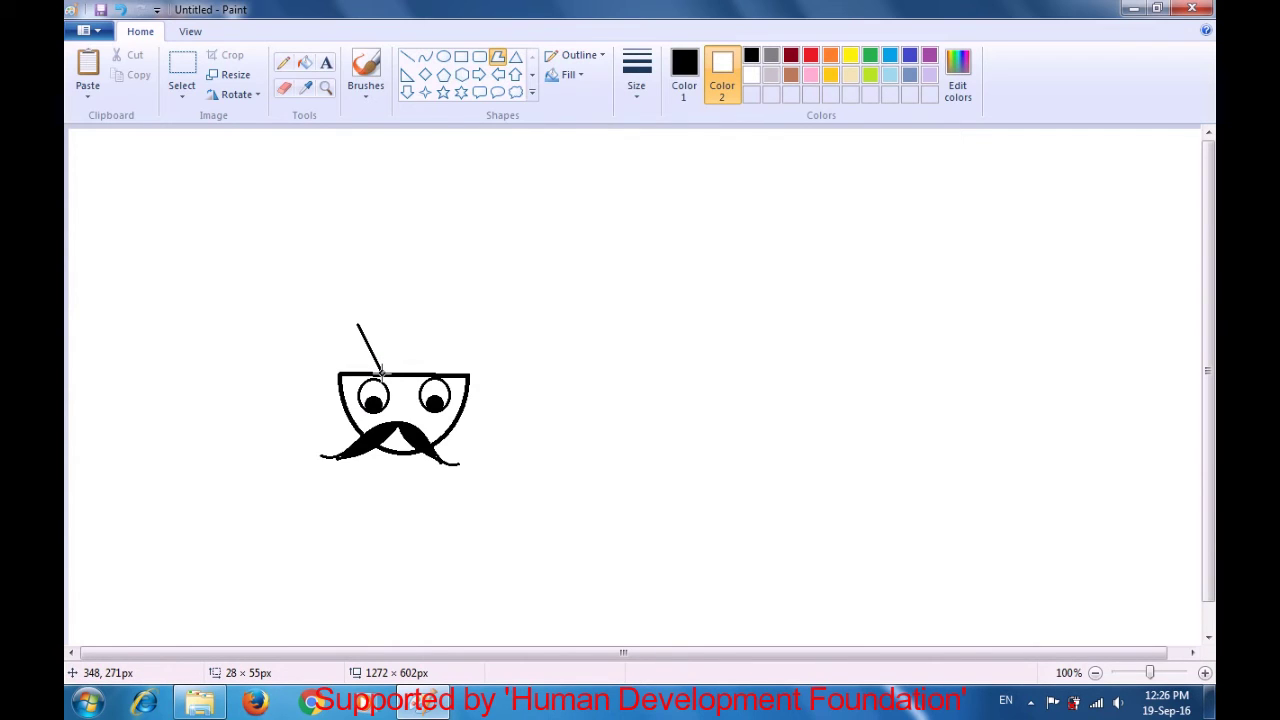
drag(383, 373, 383, 373)
drag(432, 373, 464, 323)
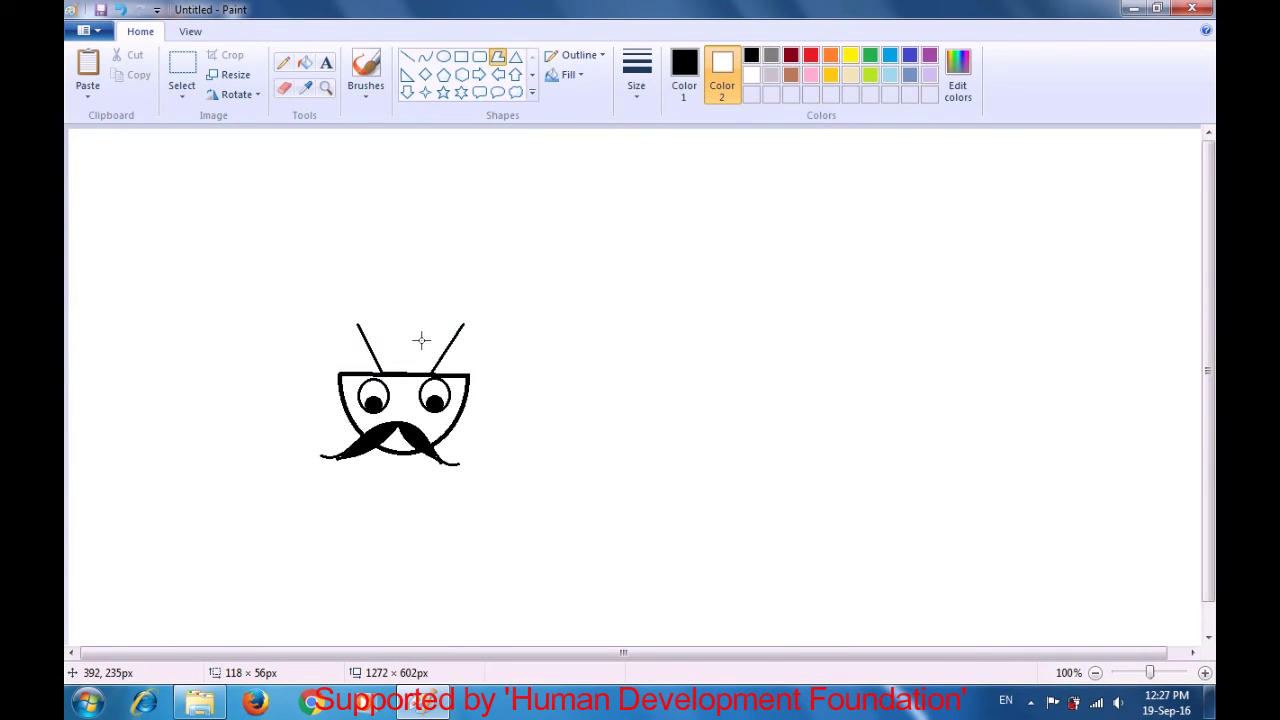
drag(464, 324, 423, 338)
drag(420, 266, 423, 338)
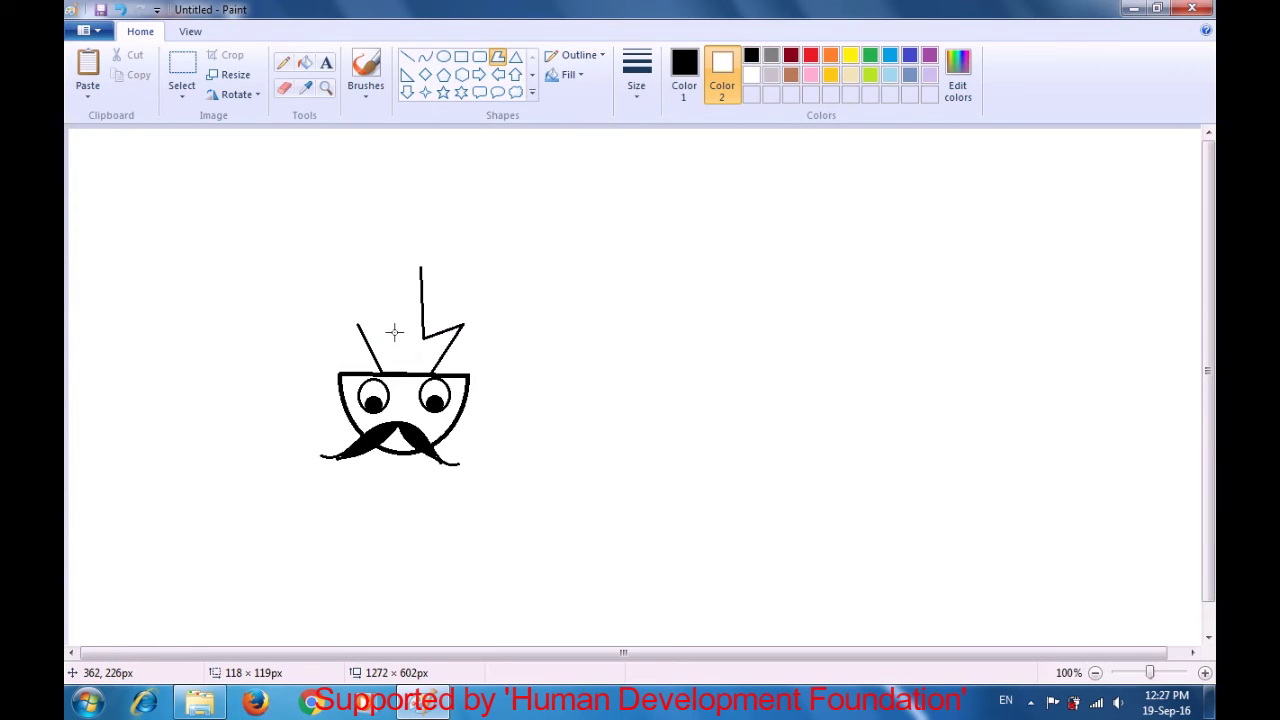
drag(394, 332, 420, 266)
click(357, 324)
click(285, 298)
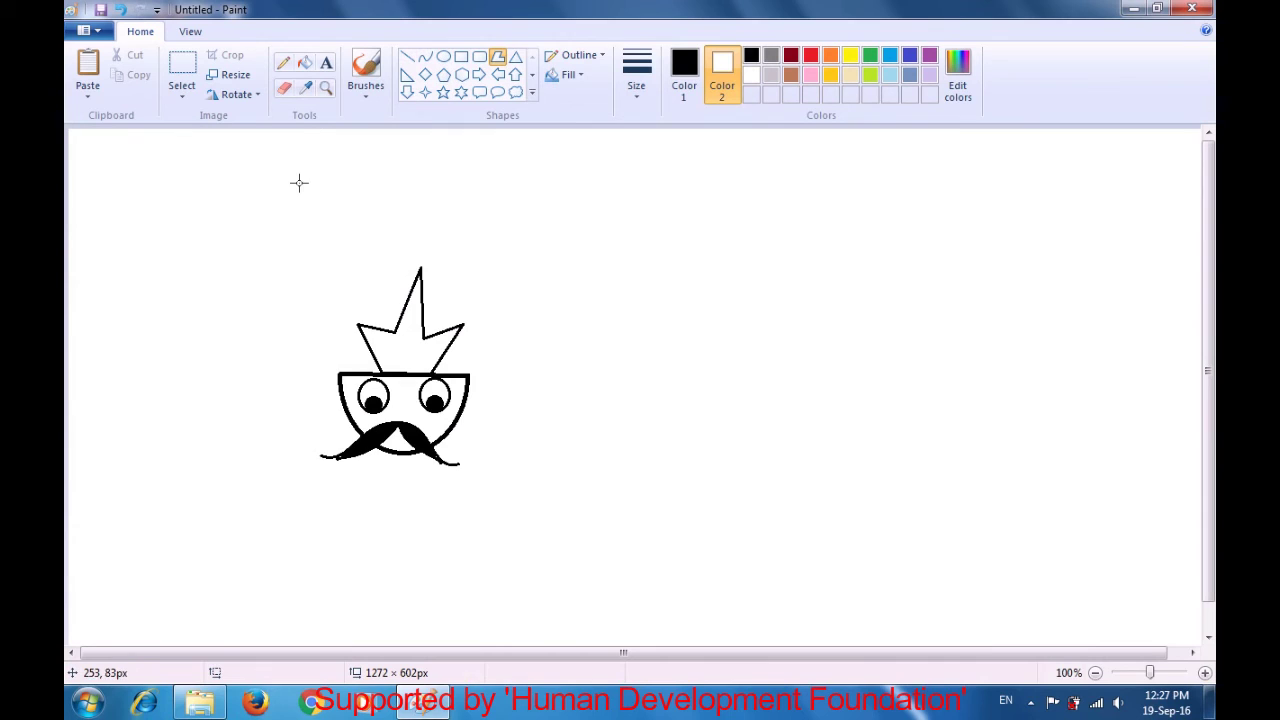
- Set the primary color to red and fill the crown with it
click(305, 64)
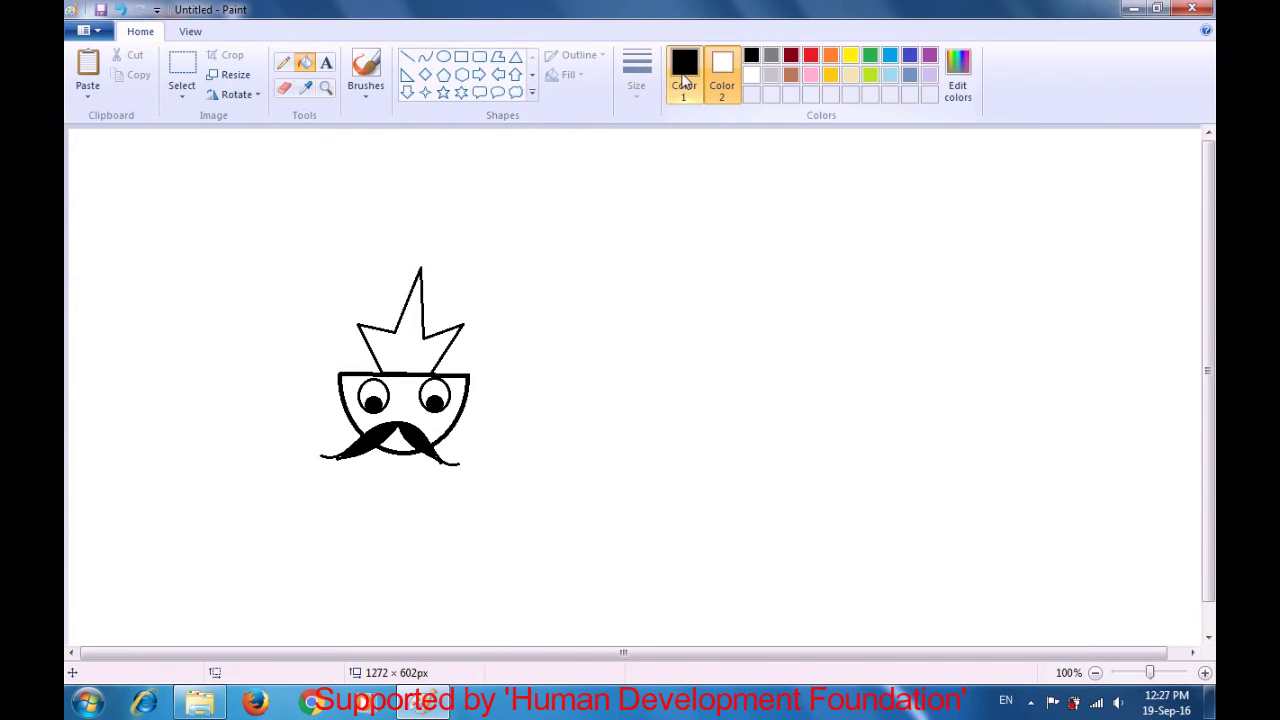
click(684, 78)
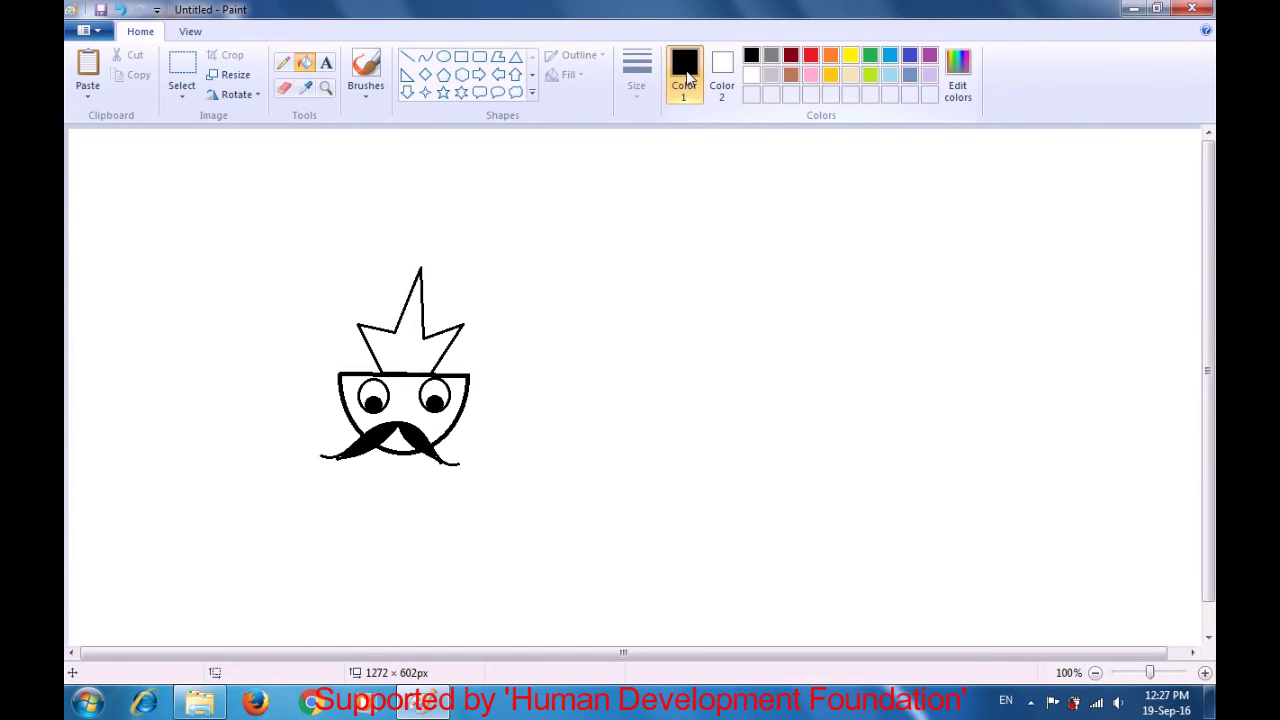
click(811, 56)
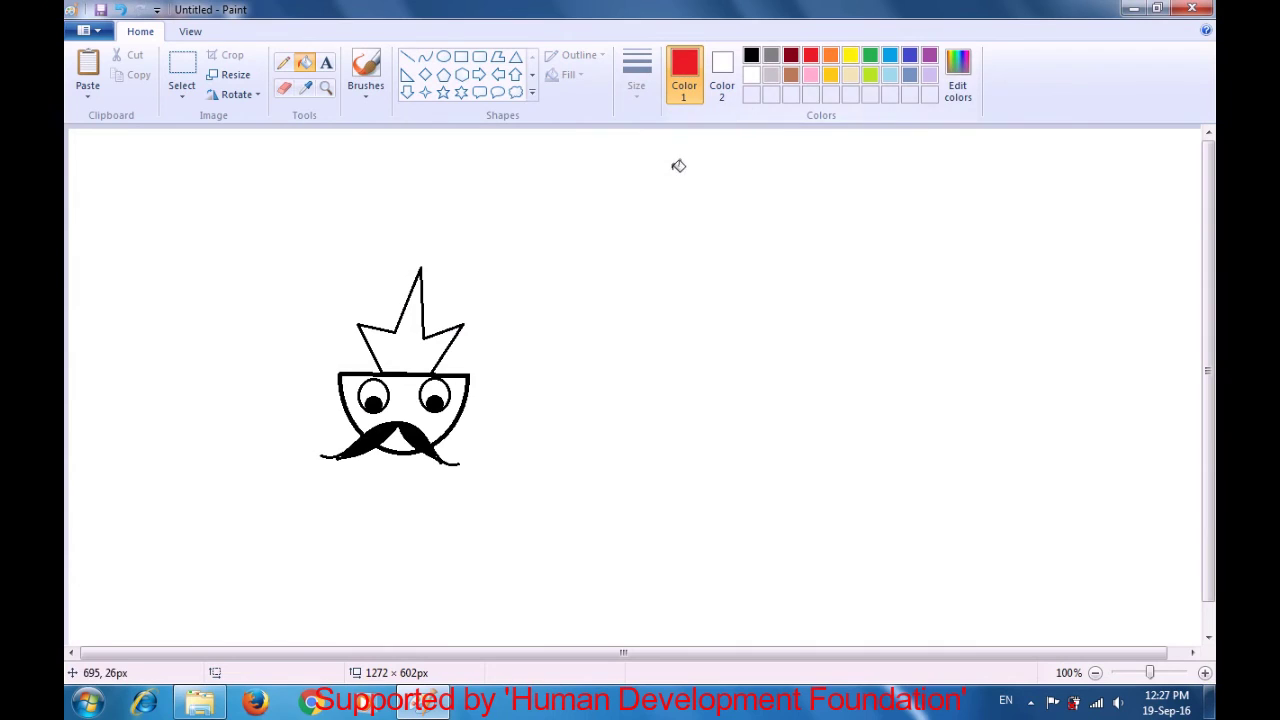
click(413, 341)
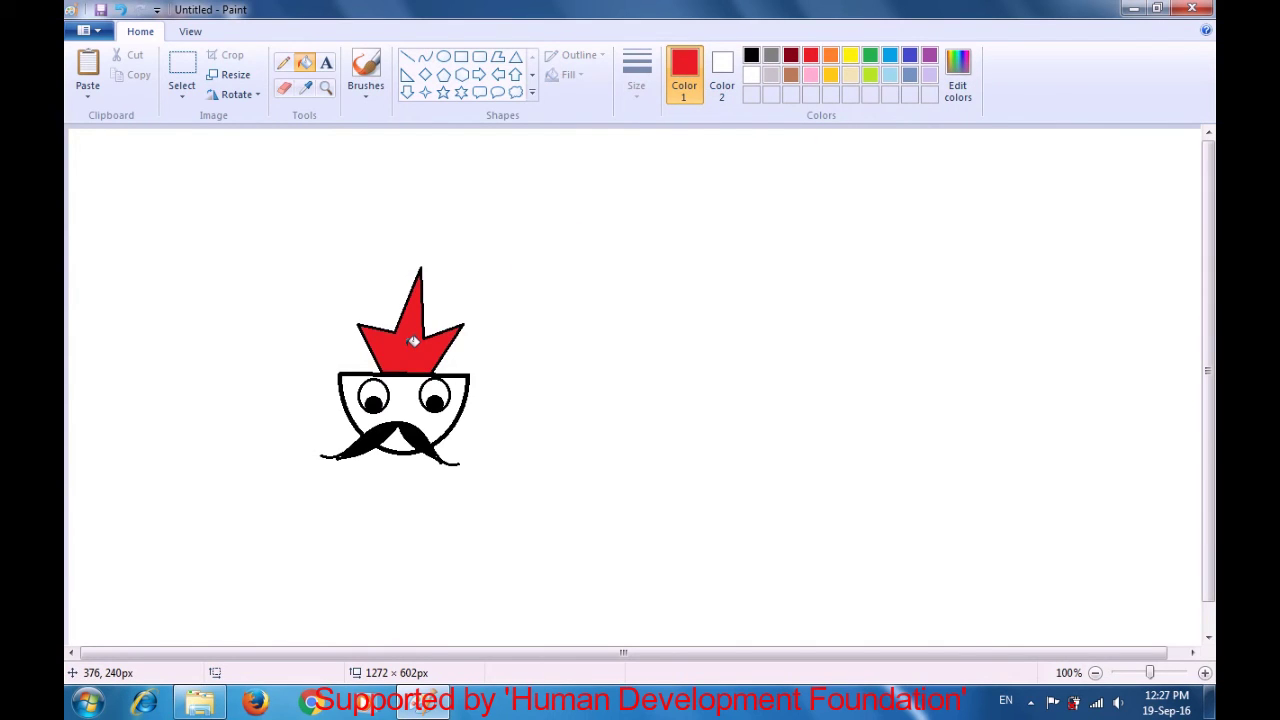
- Copy the whole crowned face with a rectangular selection of about 251 × 317 px and place the pasted copy directly to its right
click(181, 80)
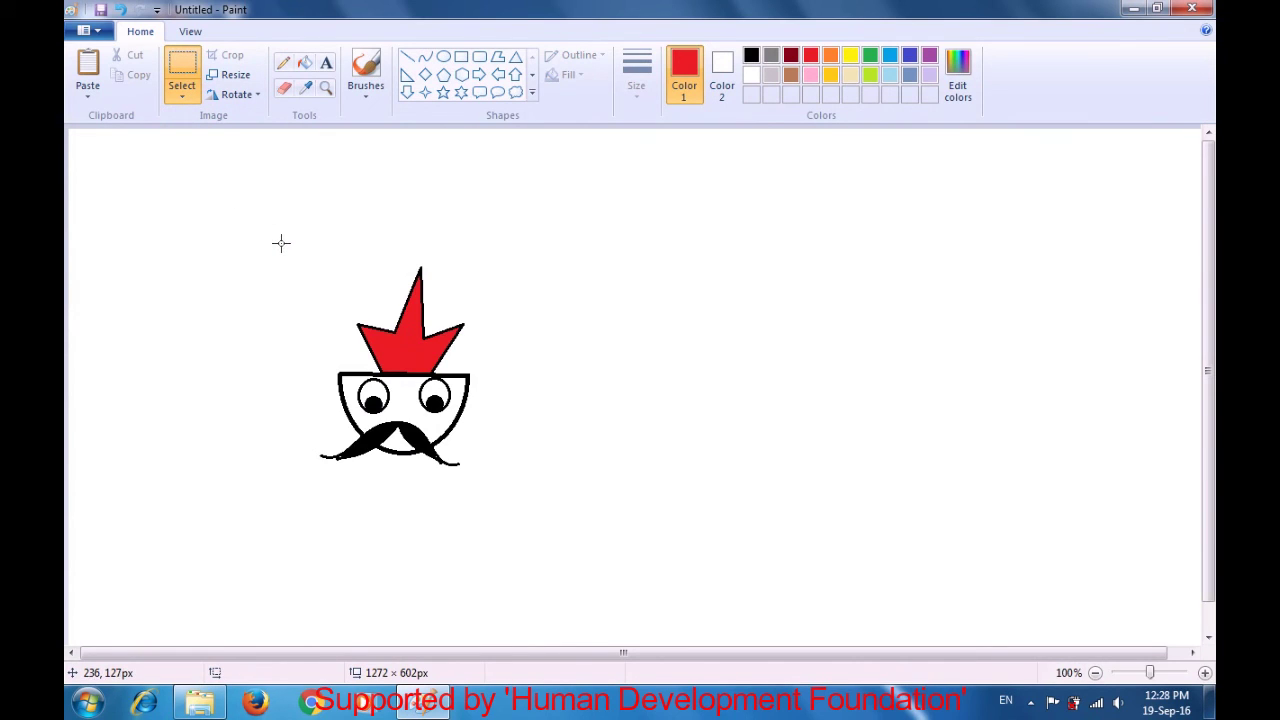
drag(280, 243, 506, 527)
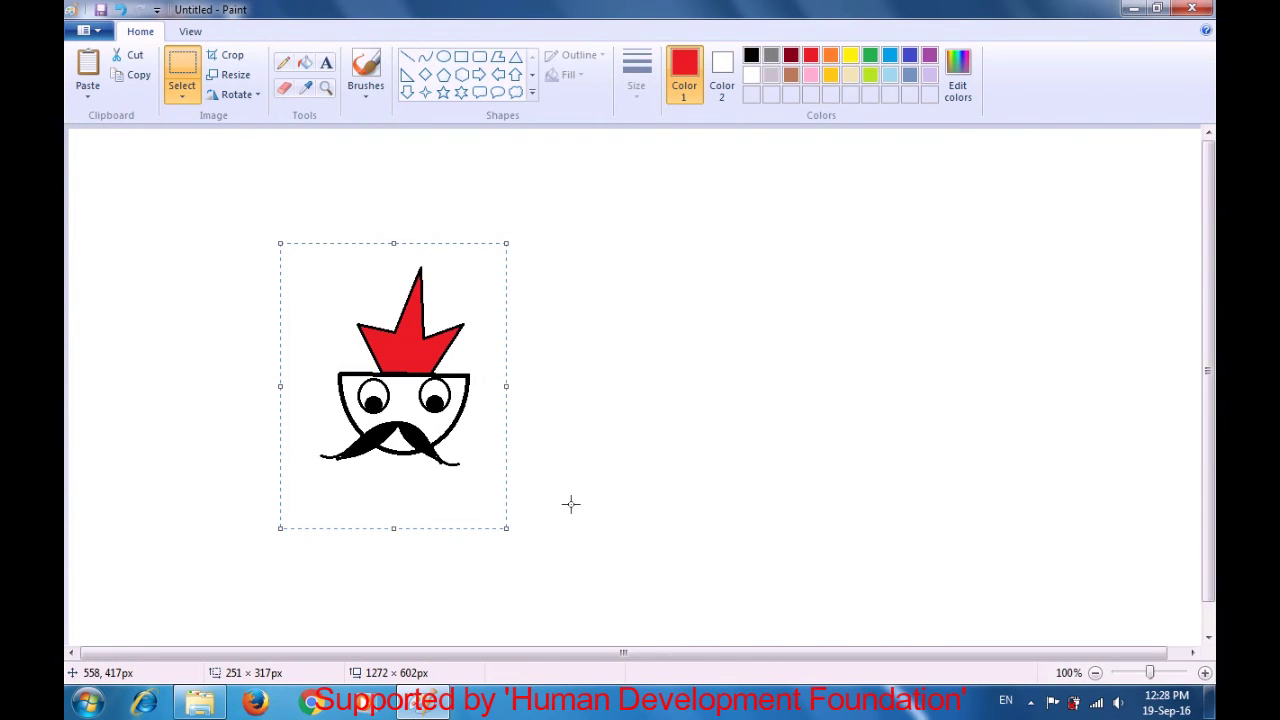
key(ctrl+v)
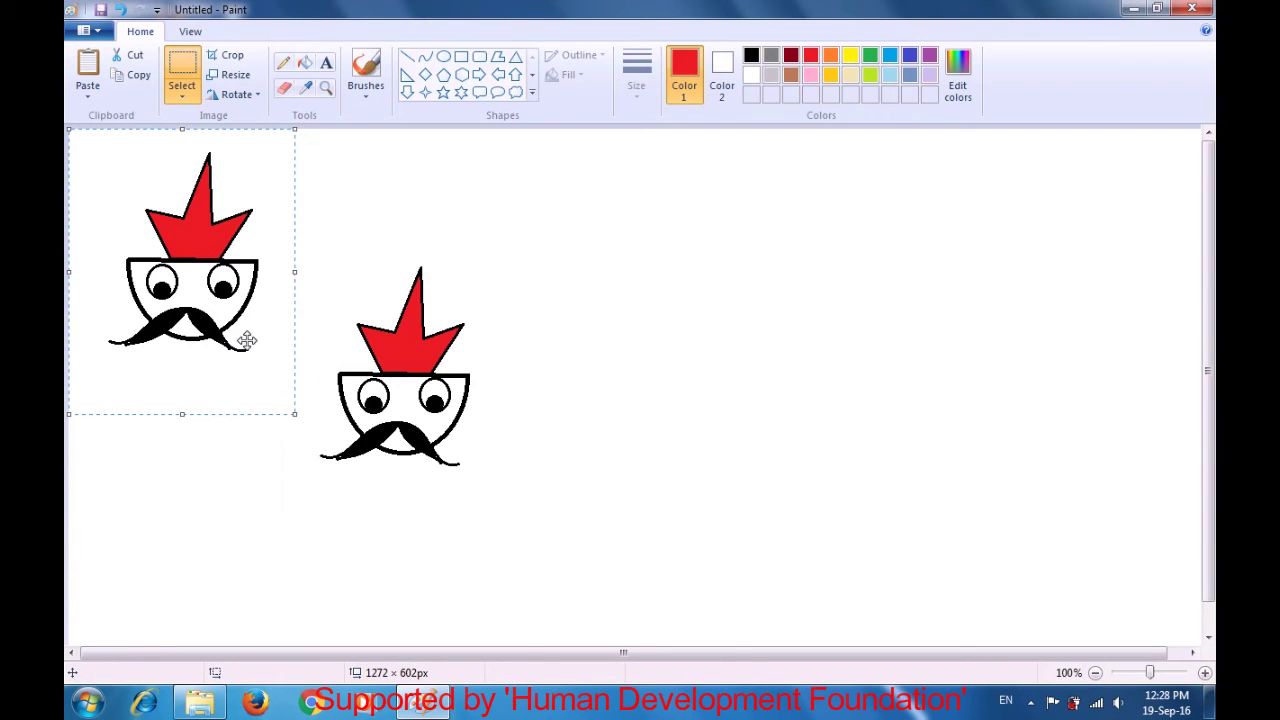
drag(157, 292, 499, 404)
click(796, 247)
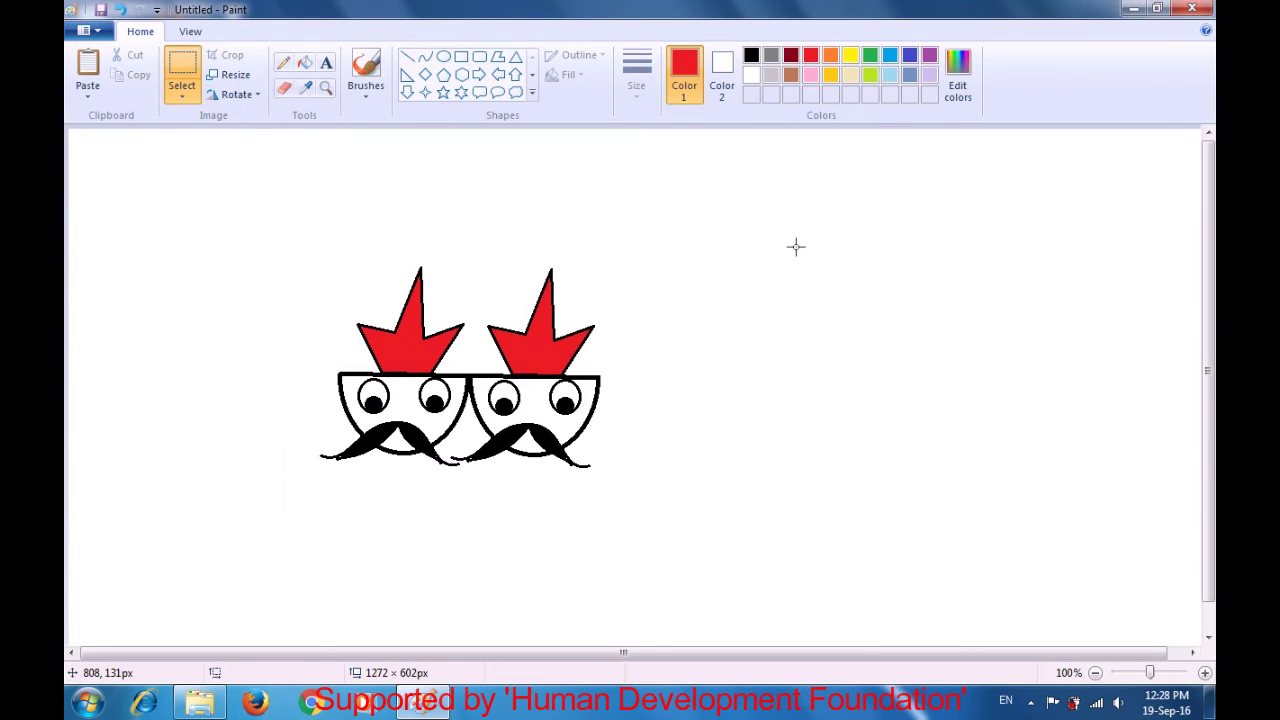
- Paste two more copies of the crowned face and line them up side by side to the right of the second face
key(ctrl+v)
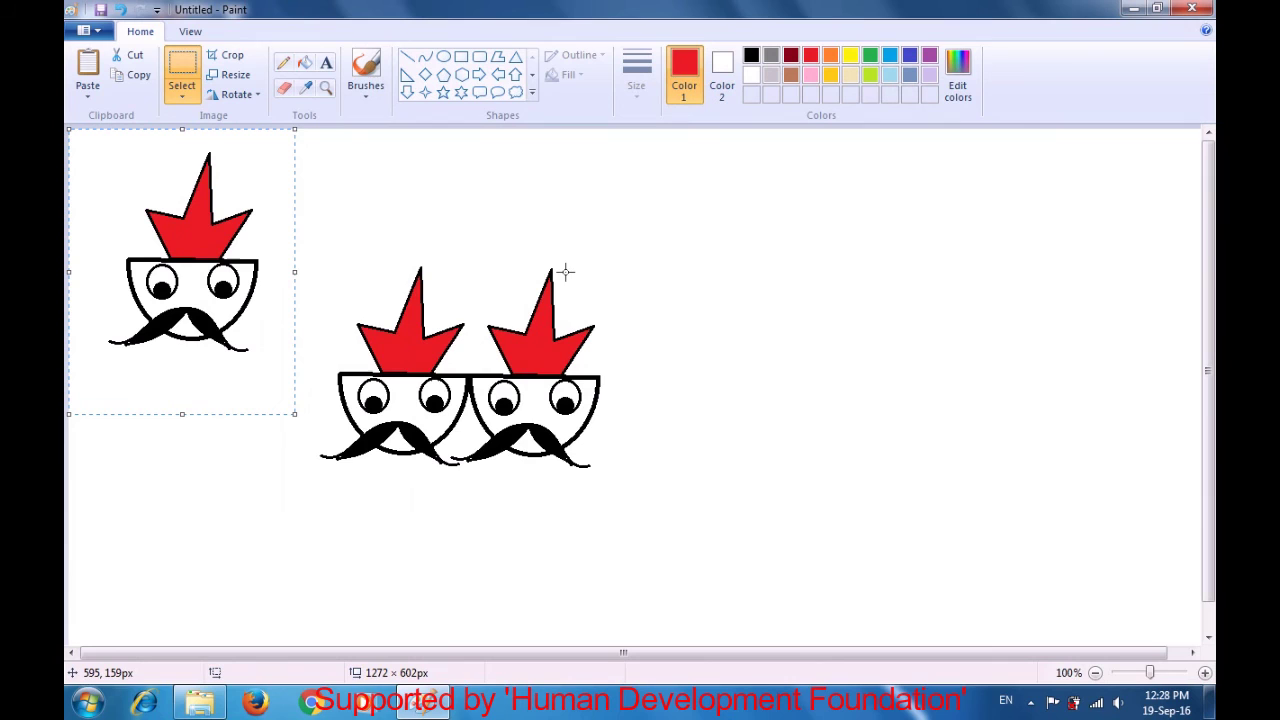
drag(196, 288, 669, 405)
click(866, 237)
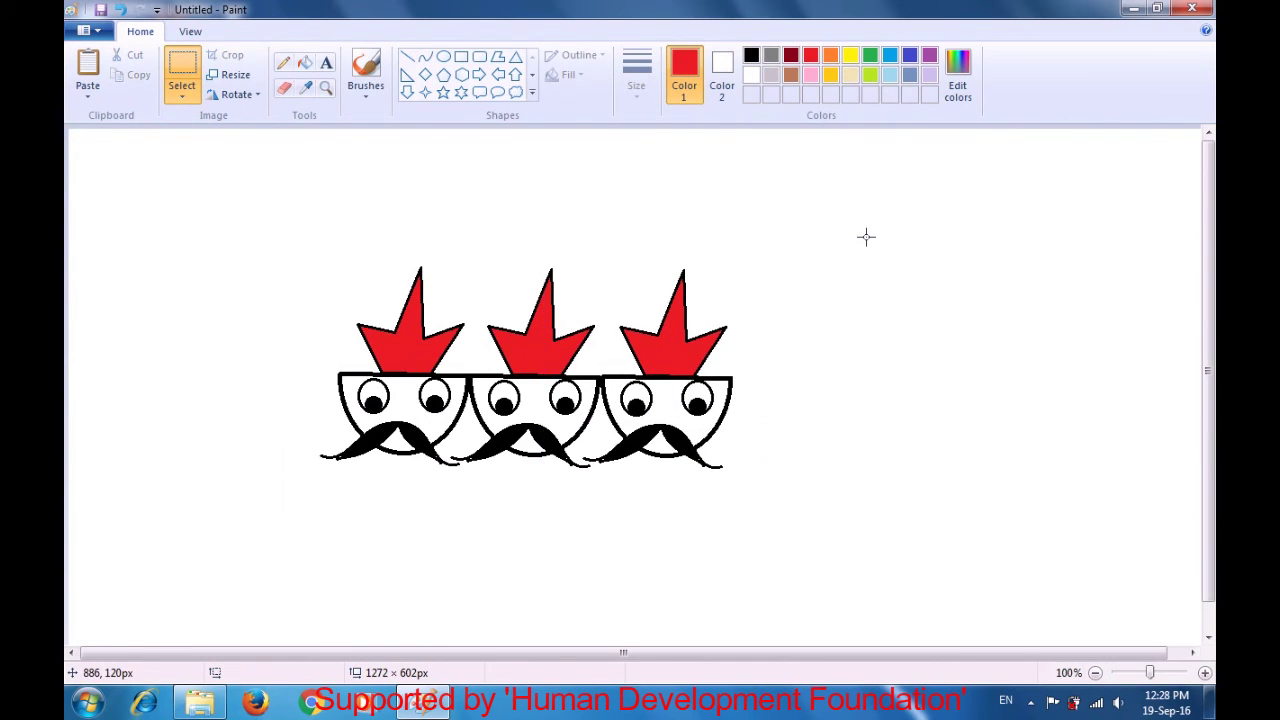
key(ctrl+v)
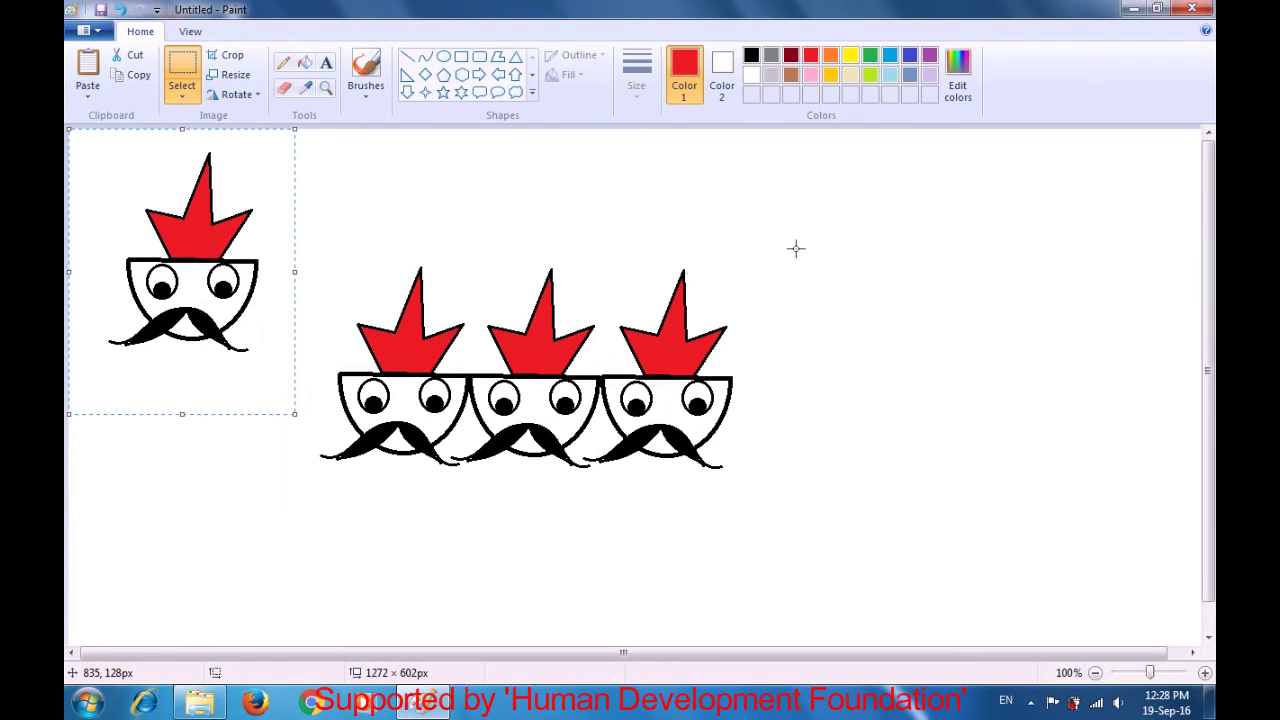
key(Escape)
drag(218, 276, 822, 392)
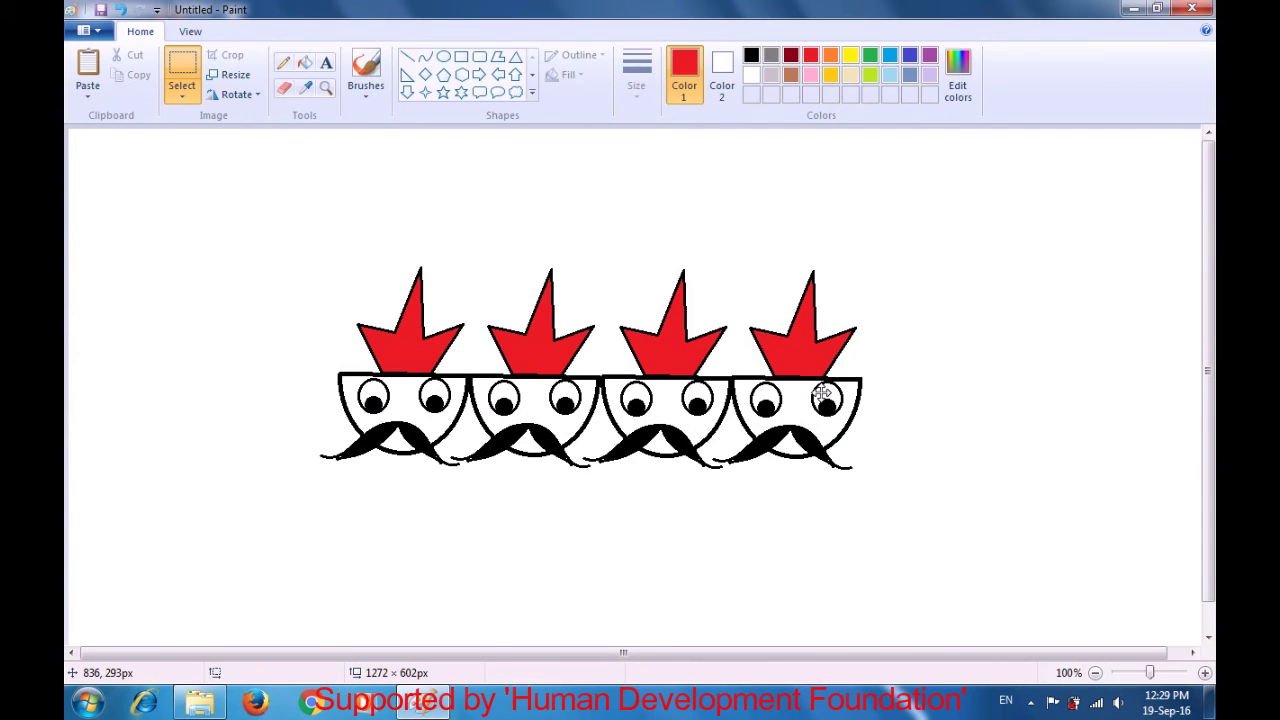
click(970, 278)
- Paste another copy of the crowned face for the end of the row
key(ctrl+v)
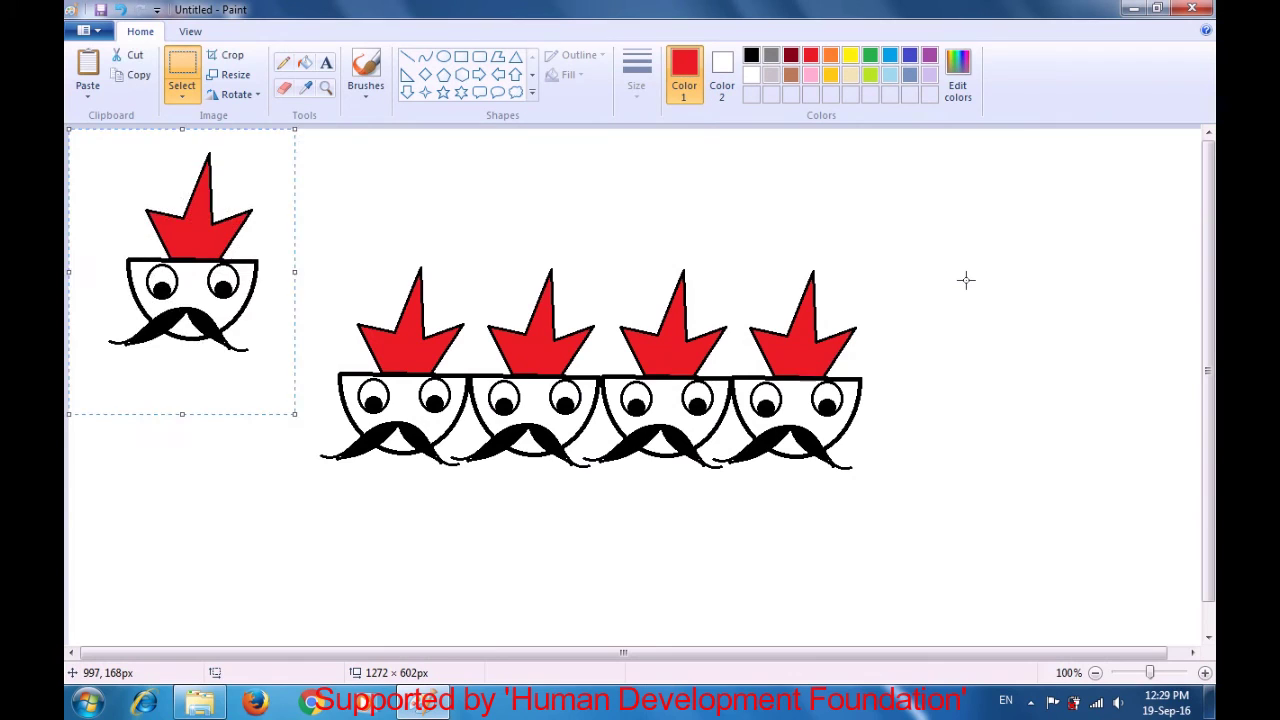